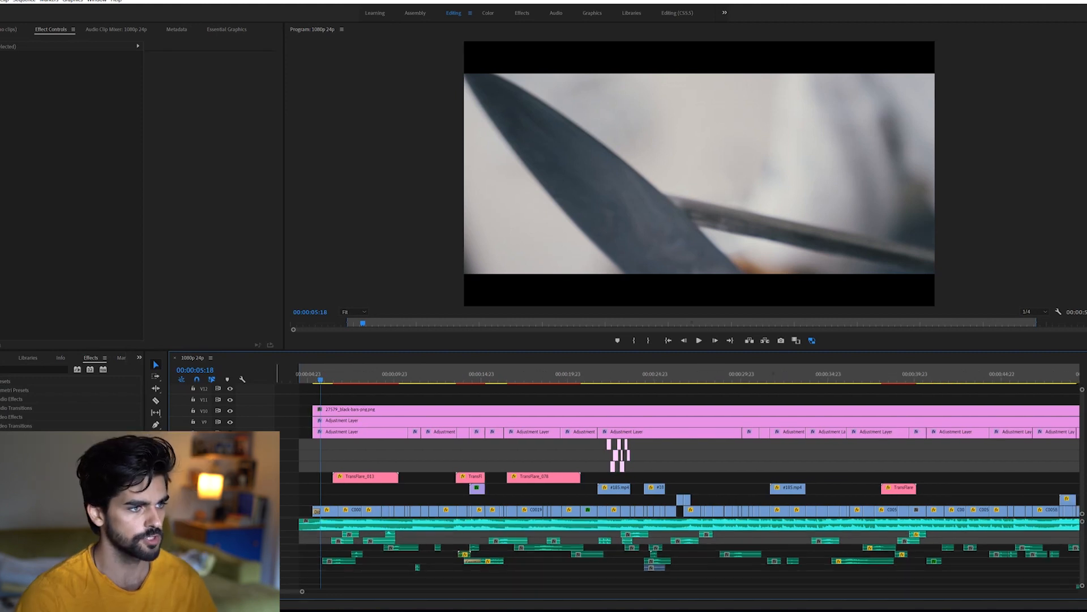
Step: Play the sequence from its opening at 00:00:05:07 through the knife shots and on past the stove dial shot
{"action": "left_click", "coordinate": [312, 377]}
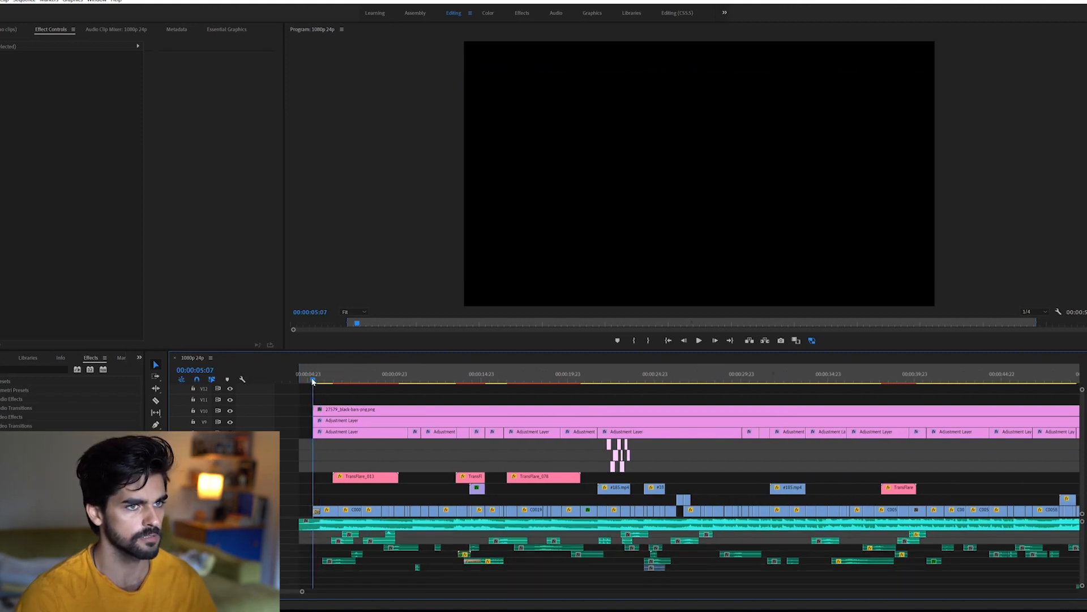
{"action": "key", "text": "space"}
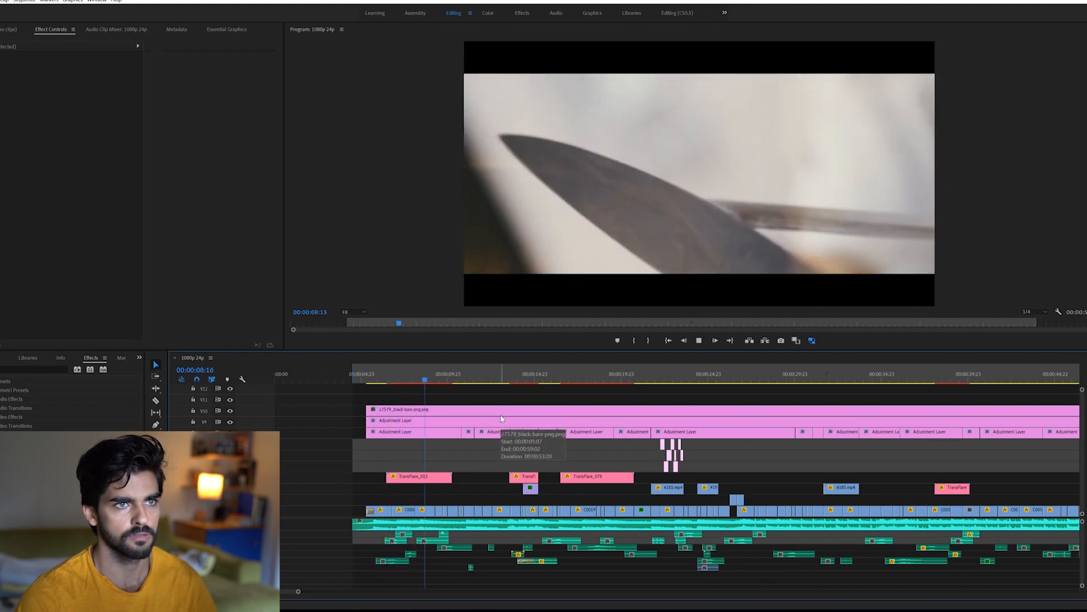
{"action": "key", "text": "space"}
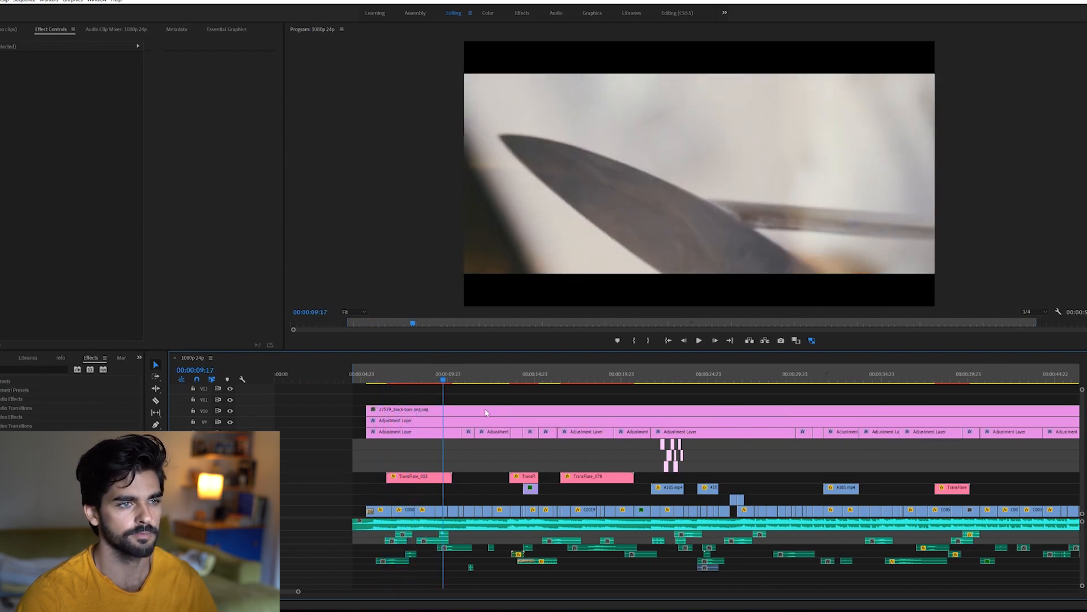
{"action": "key", "text": "space"}
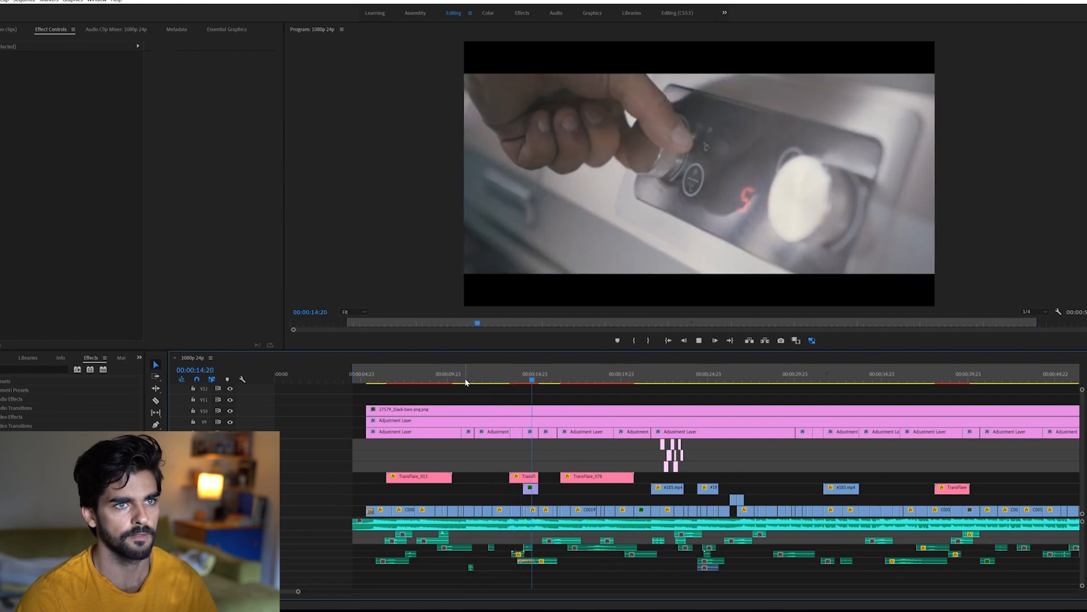
{"action": "key", "text": "space"}
Step: Review the section from the rice pot shot at 00:00:15:11 up to 00:00:20:22 by playing and skipping ahead
{"action": "left_click_drag", "start_coordinate": [542, 380], "coordinate": [546, 380]}
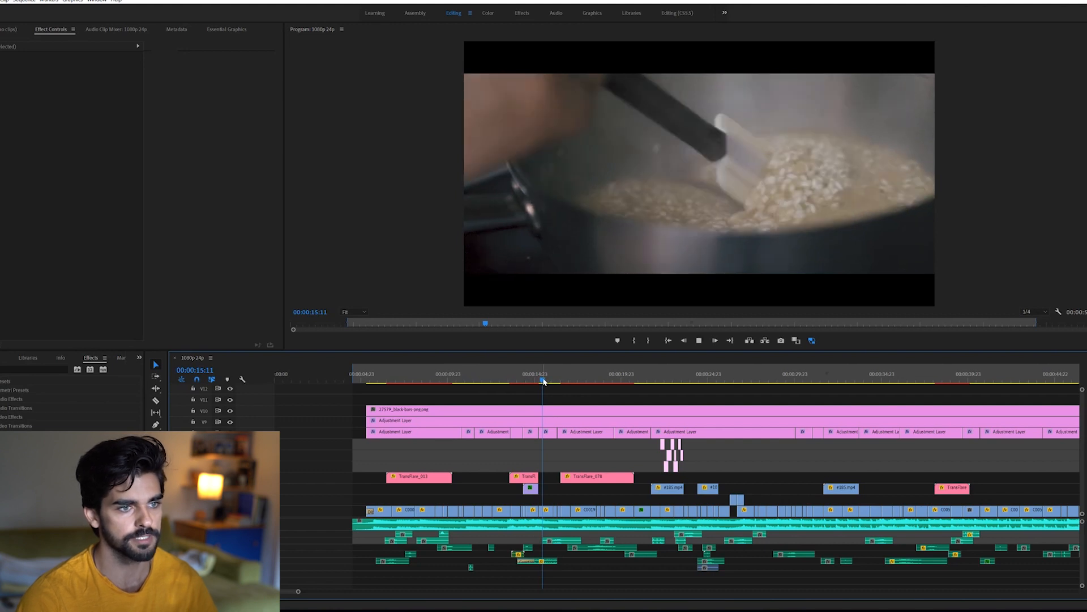
{"action": "key", "text": "space"}
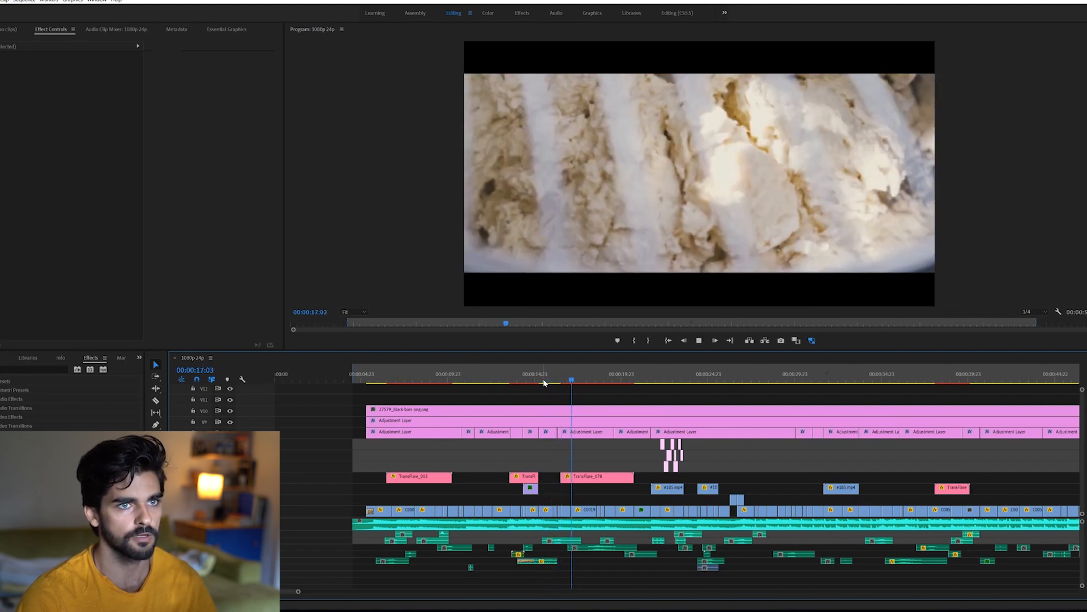
{"action": "left_click", "coordinate": [593, 384]}
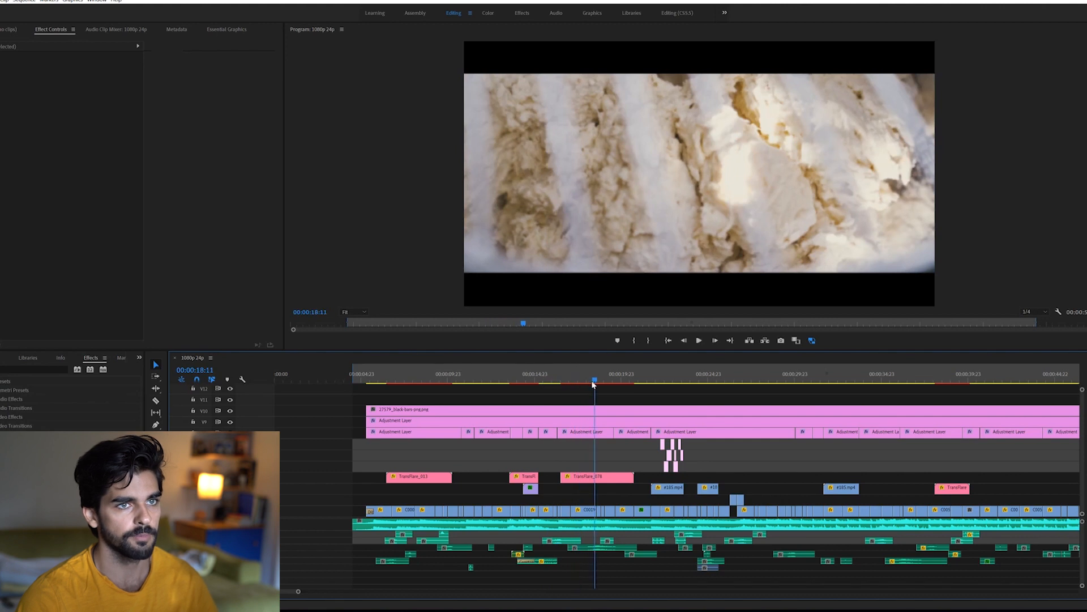
{"action": "left_click", "coordinate": [638, 380]}
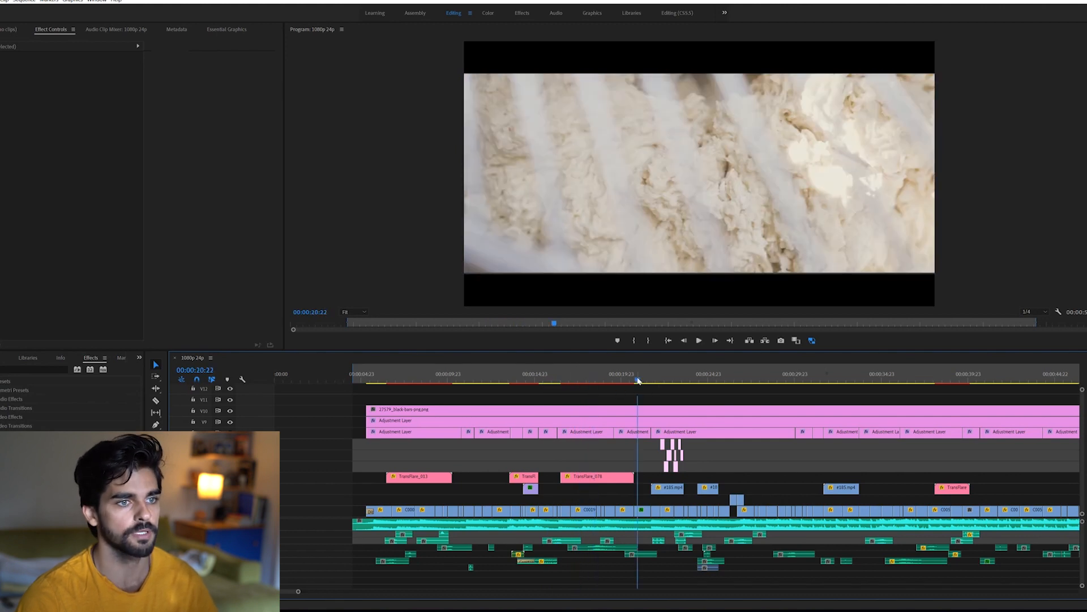
Step: Play and replay the herb-chopping section with the SALAD titles, starting from about 00:00:20:22
{"action": "key", "text": "space"}
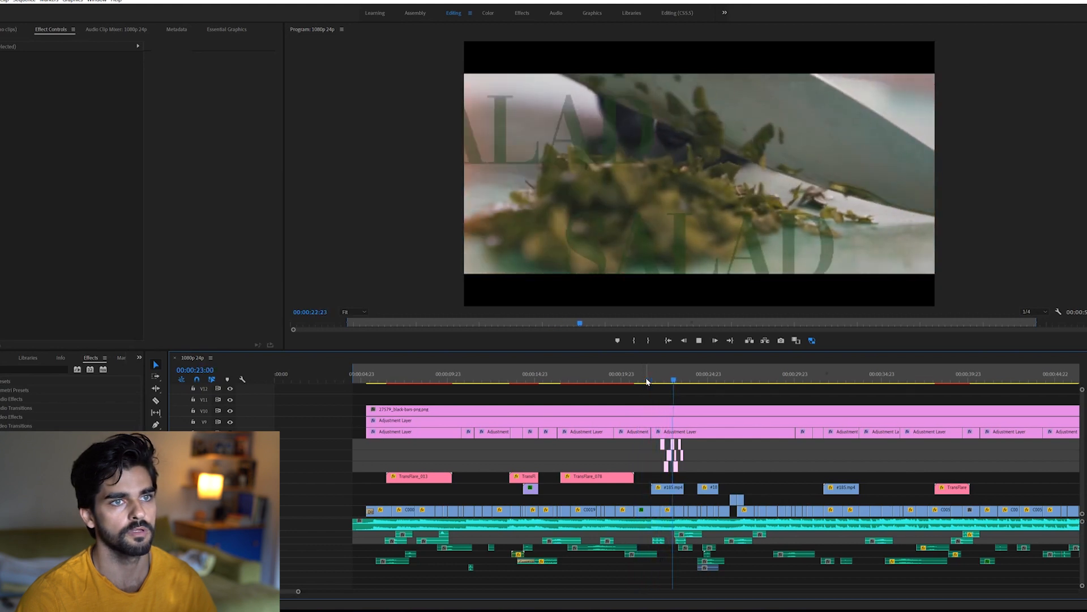
{"action": "key", "text": "space"}
{"action": "left_click", "coordinate": [650, 380]}
{"action": "key", "text": "space"}
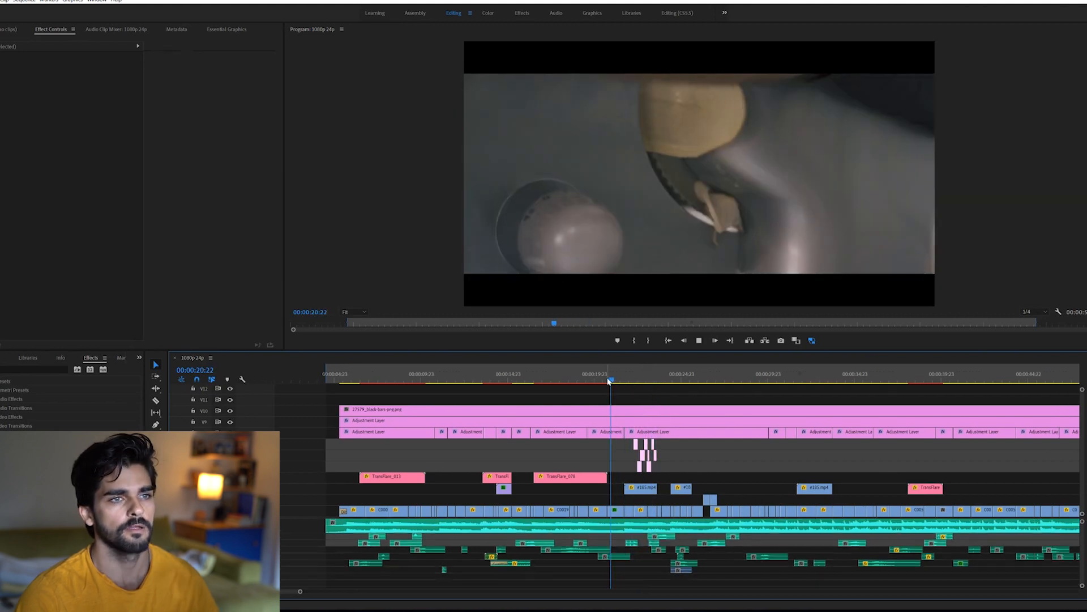
{"action": "key", "text": "space"}
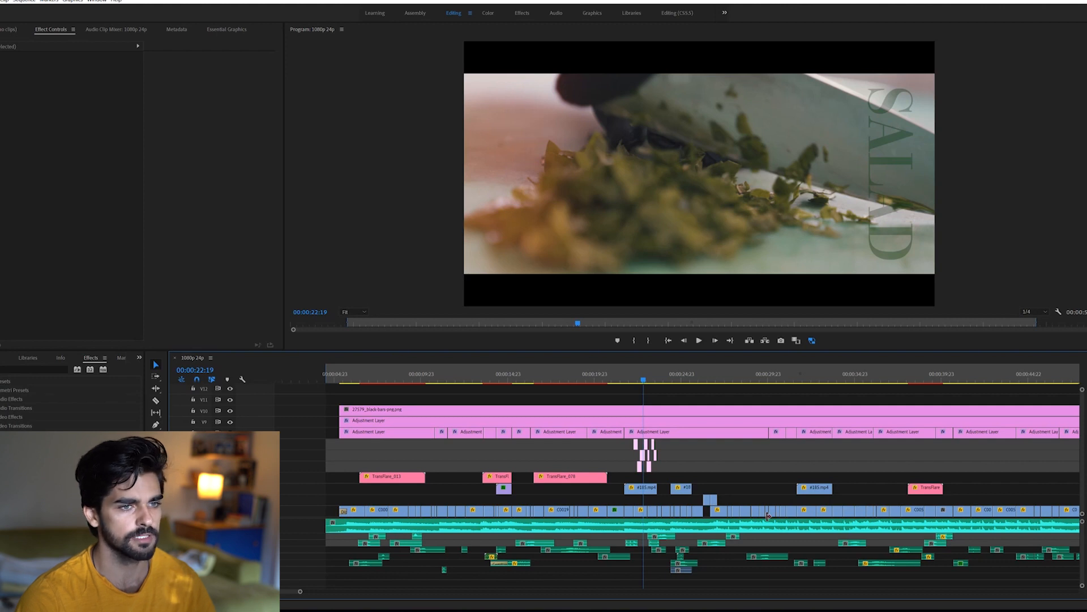
Step: Look through the stacked audio tracks below the video tracks in the timeline
{"action": "left_click", "coordinate": [672, 369]}
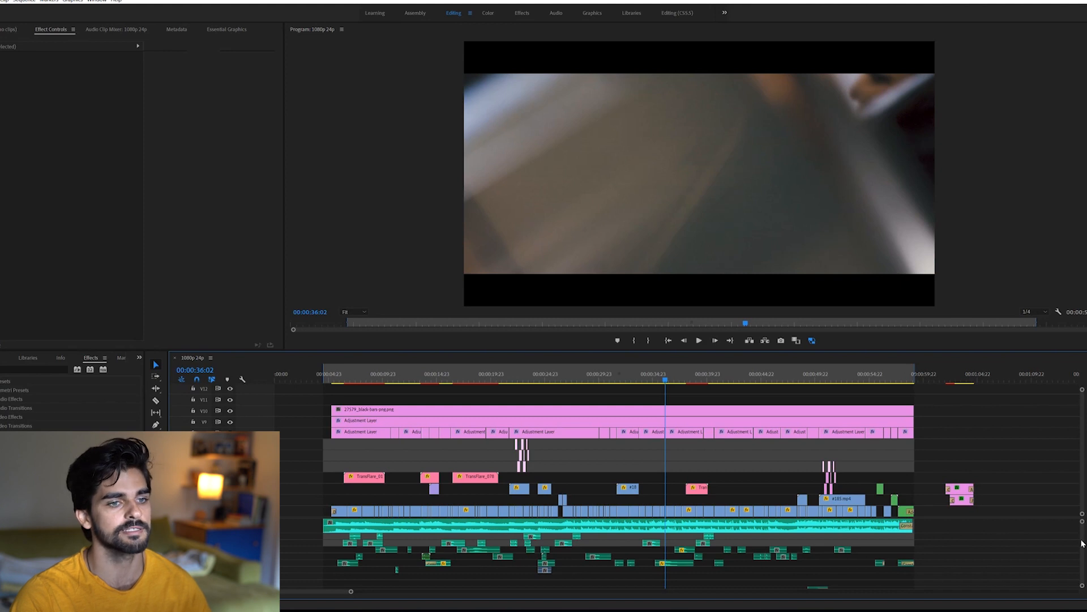
{"action": "scroll", "coordinate": [1081, 546], "scroll_direction": "down", "scroll_amount": 3}
{"action": "scroll", "coordinate": [1079, 547], "scroll_direction": "up", "scroll_amount": 3}
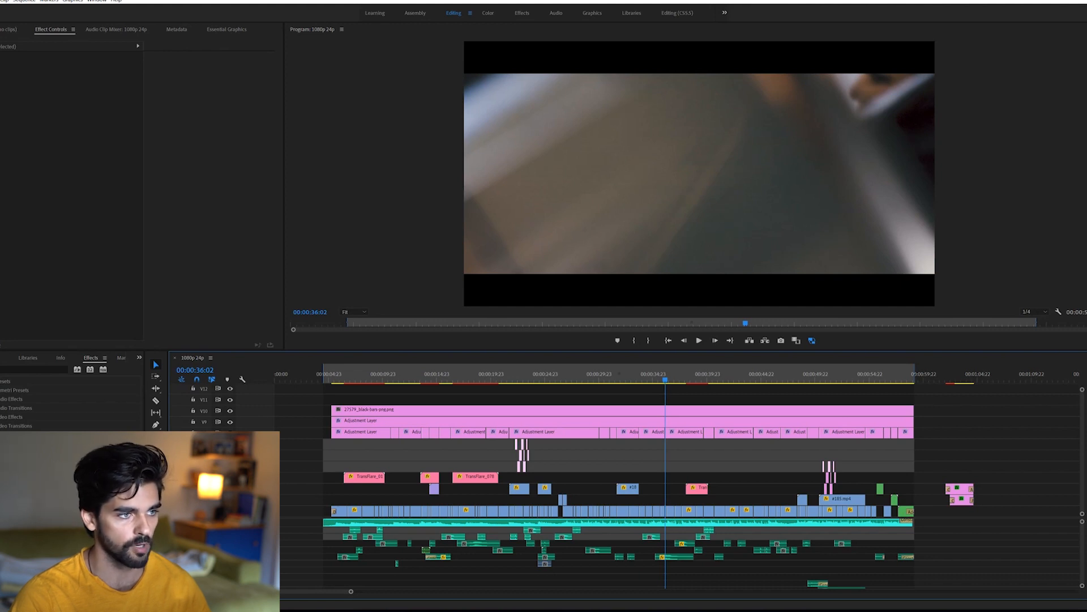
Step: Zoom the timeline in on the opening, park at 00:00:06:01, and toggle the V10 black bars track to compare the framing
{"action": "left_click", "coordinate": [336, 379]}
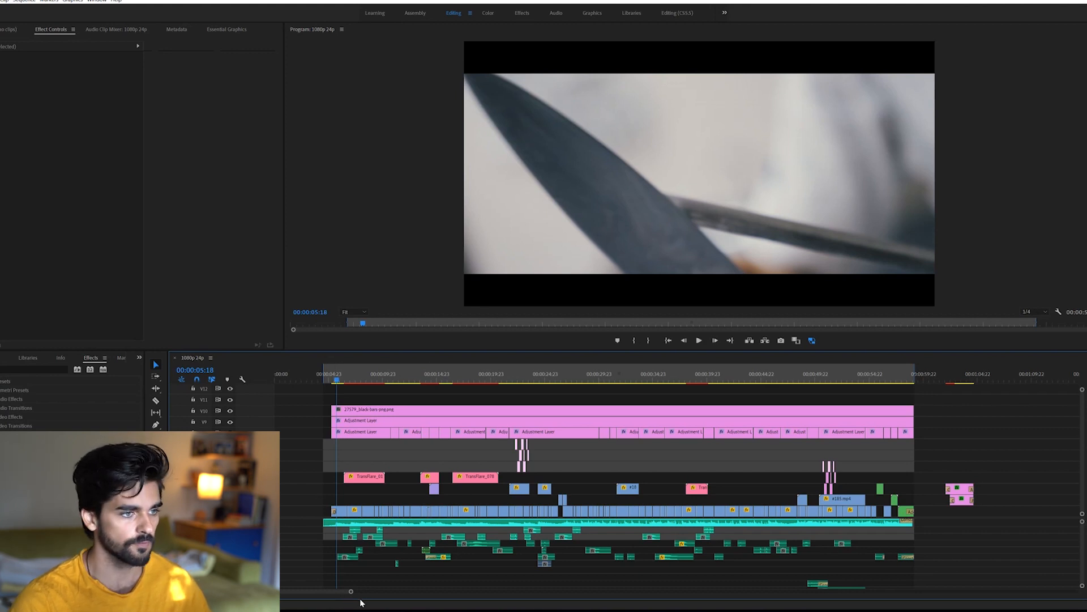
{"action": "left_click_drag", "start_coordinate": [352, 593], "coordinate": [334, 593]}
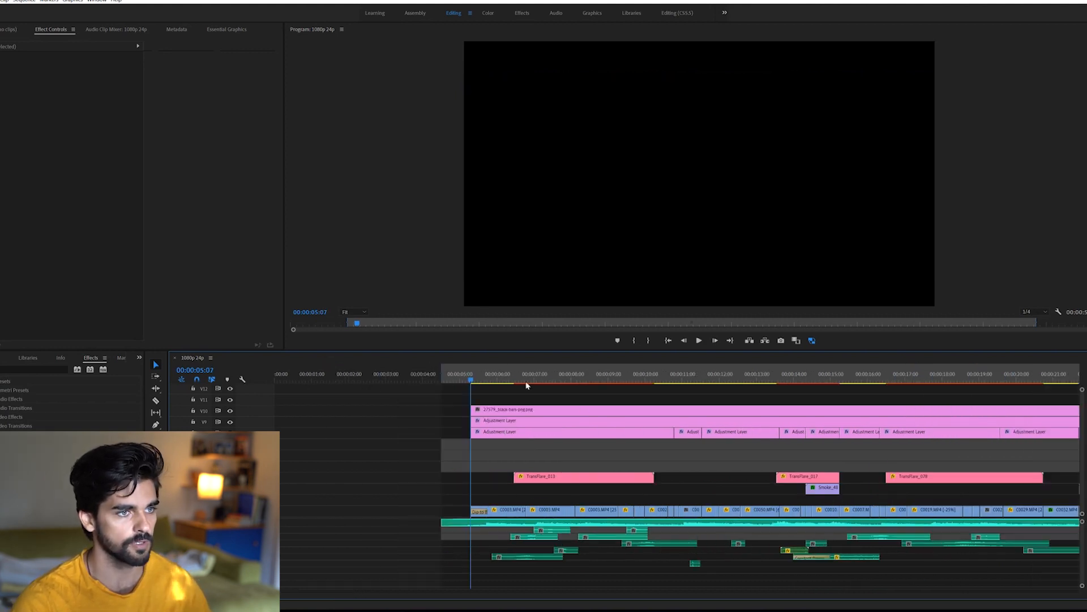
{"action": "left_click", "coordinate": [494, 375]}
{"action": "left_click", "coordinate": [498, 378]}
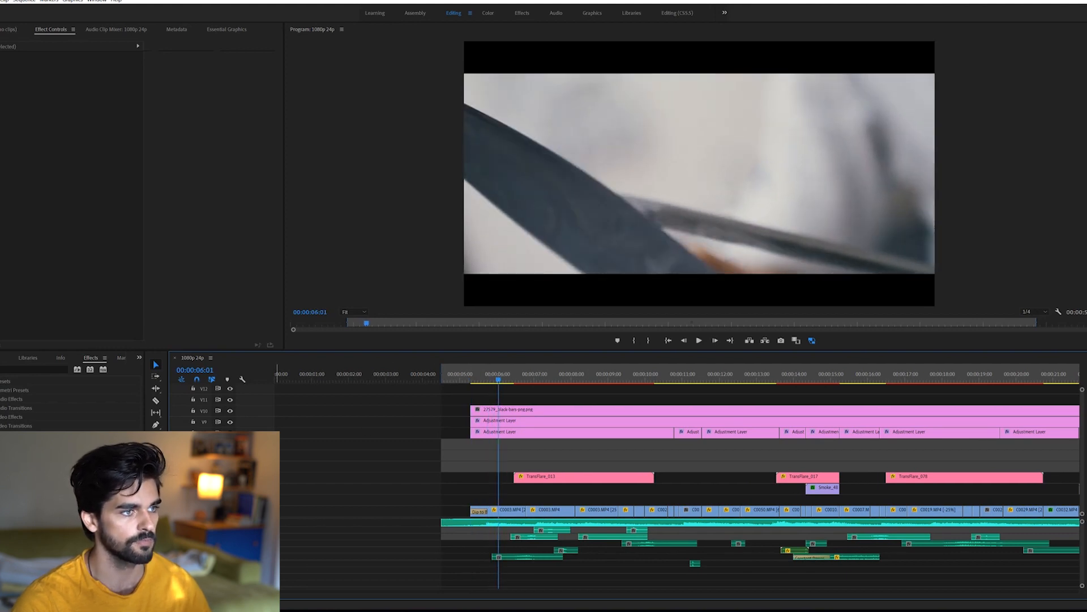
{"action": "left_click", "coordinate": [230, 411]}
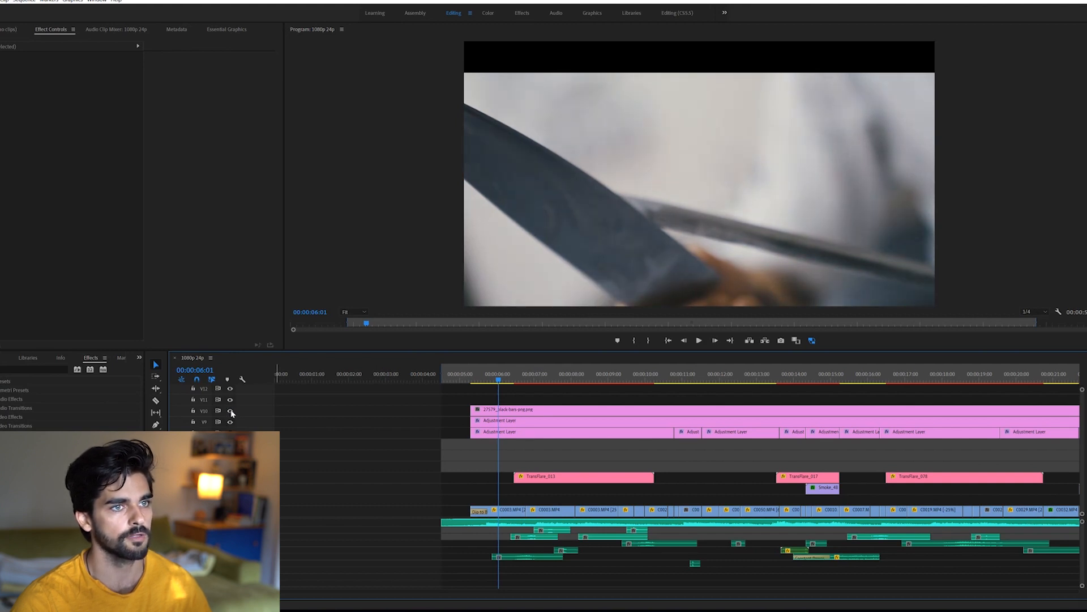
{"action": "left_click", "coordinate": [230, 411]}
{"action": "left_click", "coordinate": [230, 411]}
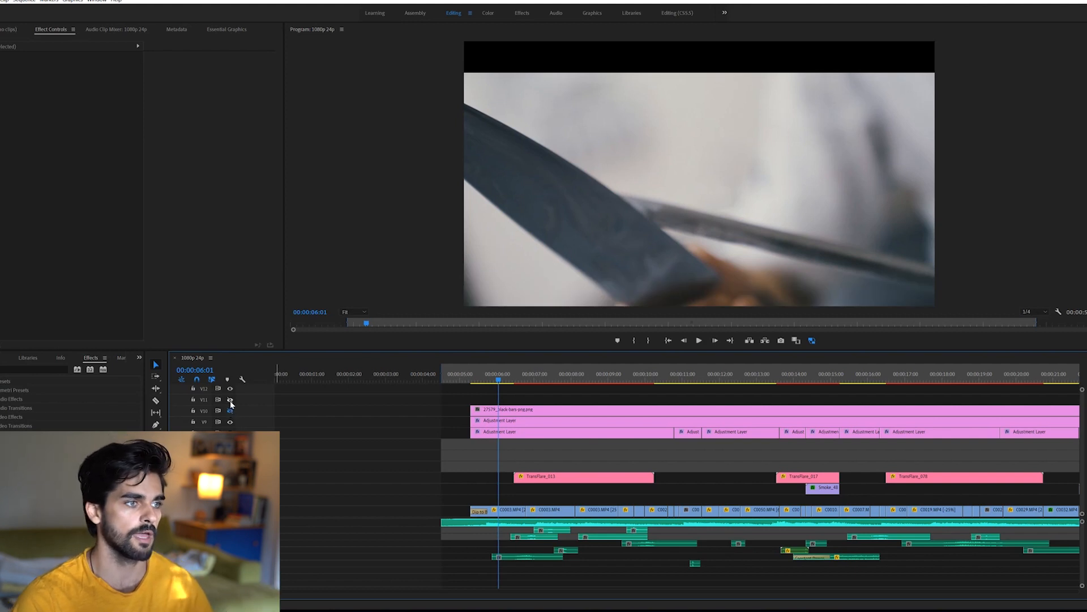
{"action": "left_click", "coordinate": [230, 411]}
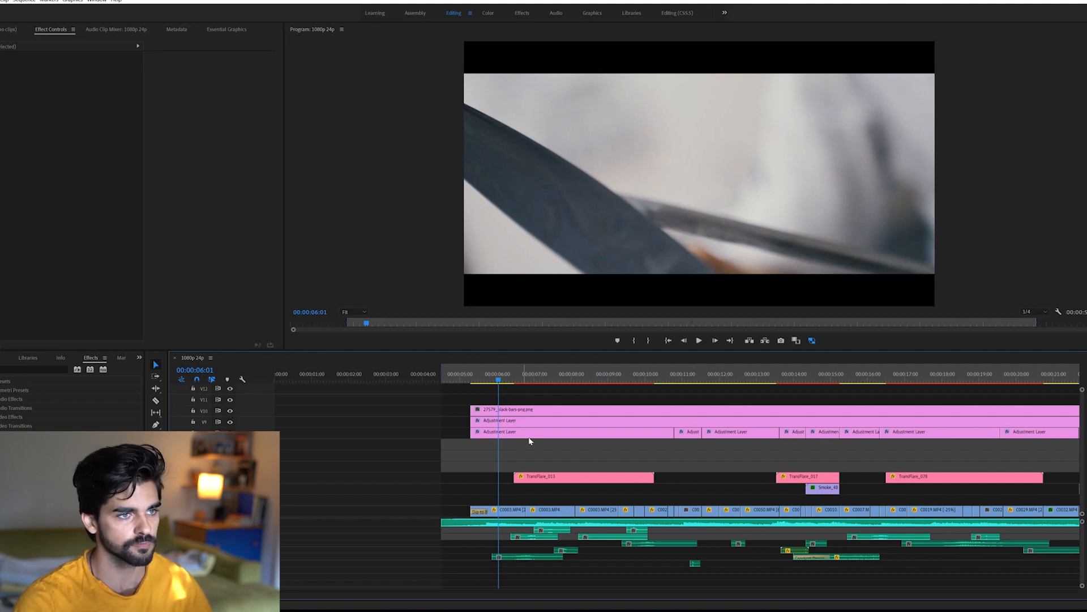
Step: Reset the Position of the first C0003.MP4 clip to 960, 540 and play it to check the framing
{"action": "left_click", "coordinate": [512, 509]}
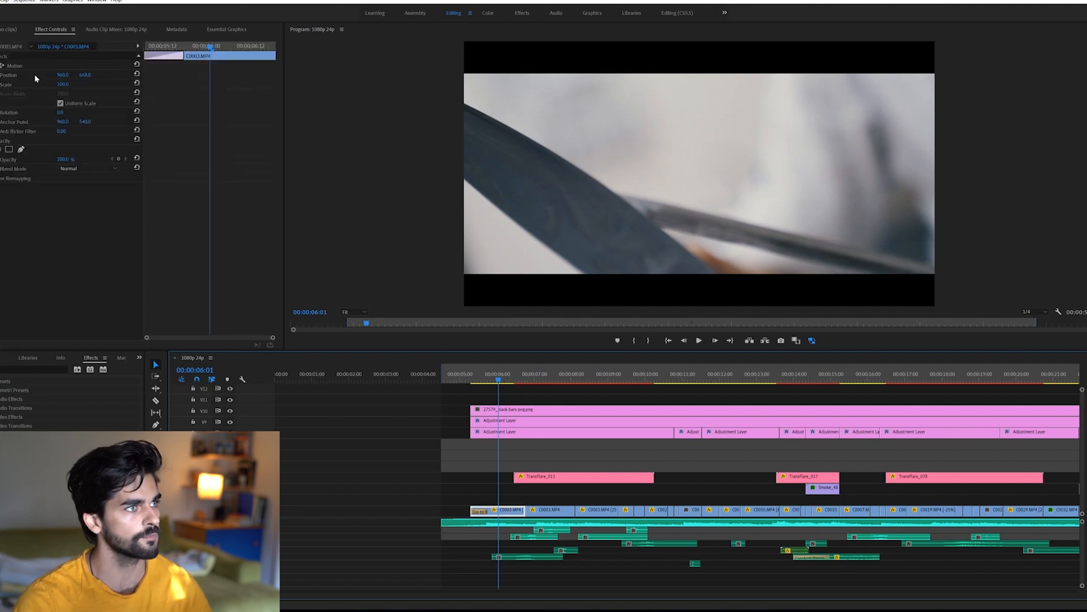
{"action": "left_click", "coordinate": [138, 73]}
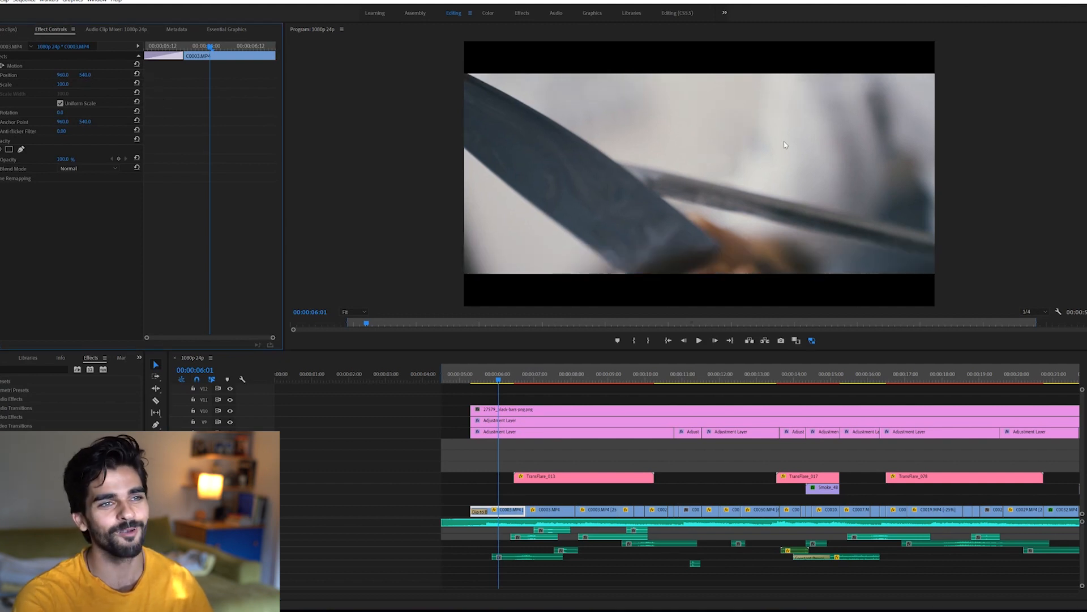
{"action": "key", "text": "space"}
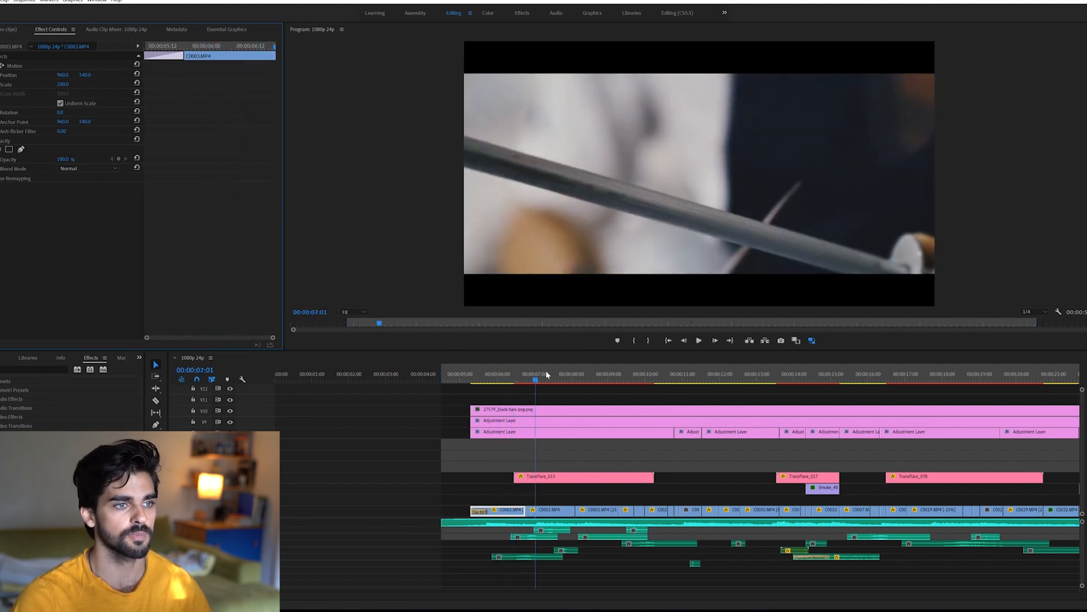
Step: Reset the Position of the second C0003.MP4 clip, at 00:00:07:00, to 960, 540 and play it briefly
{"action": "mouse_move", "coordinate": [547, 375]}
{"action": "left_mouse_down"}
{"action": "mouse_move", "coordinate": [574, 381]}
{"action": "mouse_move", "coordinate": [503, 377]}
{"action": "mouse_move", "coordinate": [534, 378]}
{"action": "left_mouse_up"}
{"action": "left_click", "coordinate": [564, 510]}
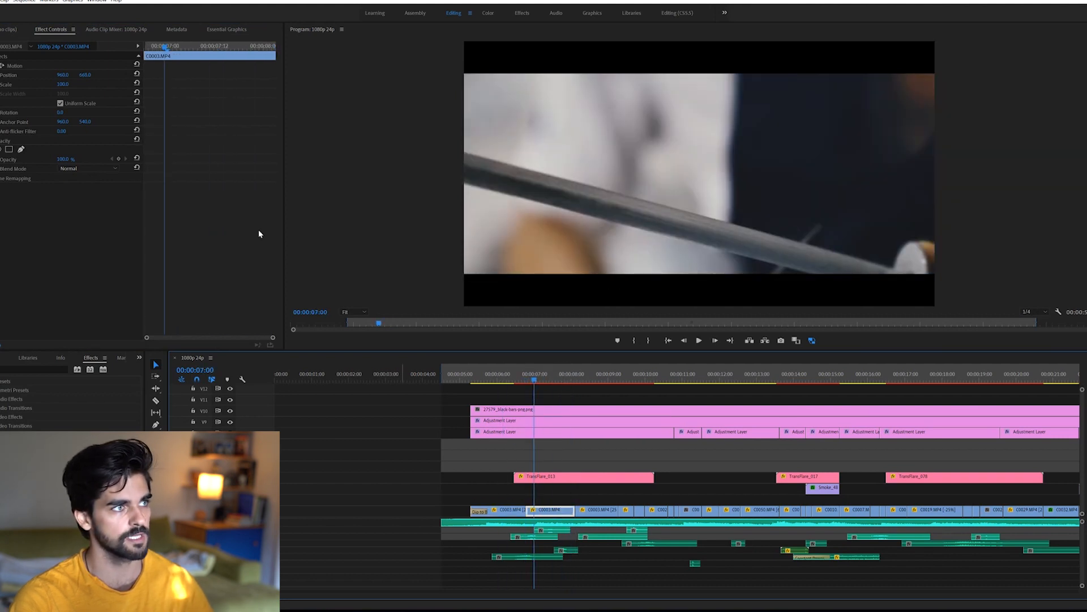
{"action": "left_click", "coordinate": [138, 75]}
{"action": "key", "text": "space"}
{"action": "key", "text": "space"}
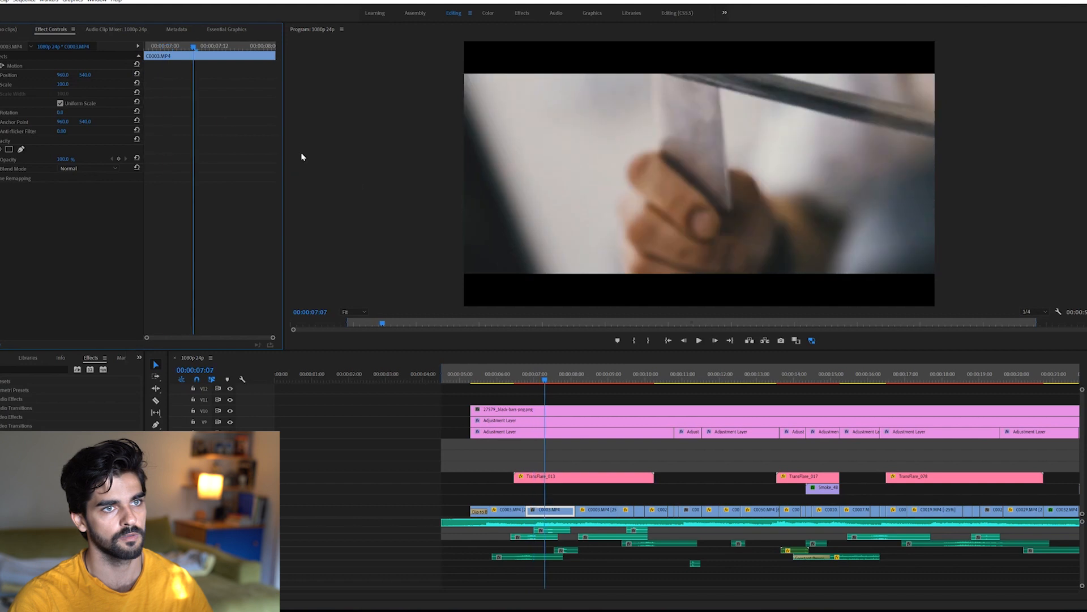
Step: Replay the opening knife shots from 00:00:06:09 and return the playhead to 00:00:05:21
{"action": "left_click", "coordinate": [554, 381]}
{"action": "left_click_drag", "start_coordinate": [556, 384], "coordinate": [513, 384]}
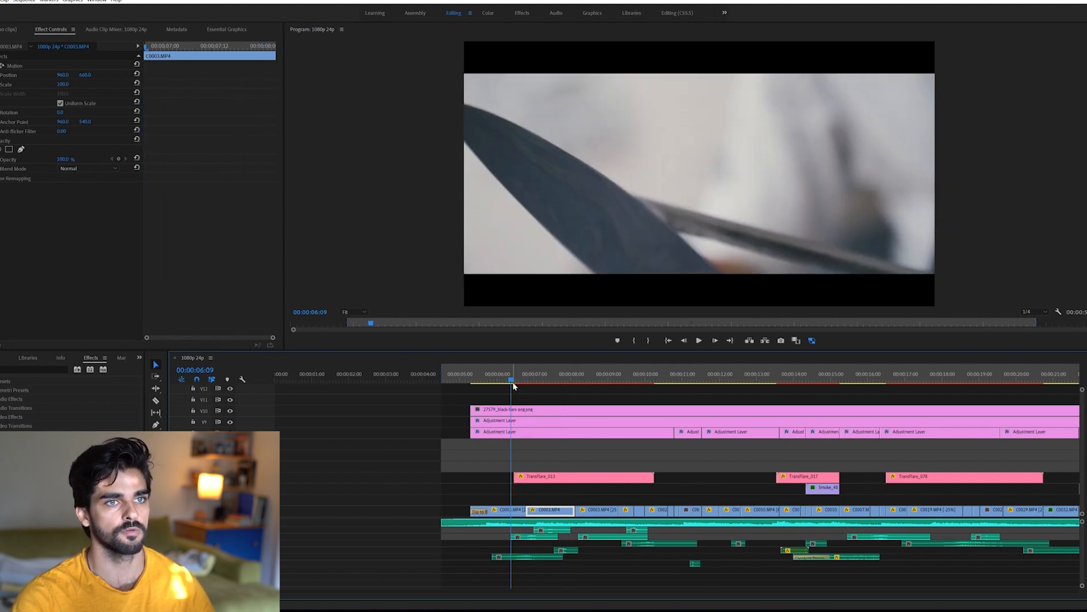
{"action": "key", "text": "space"}
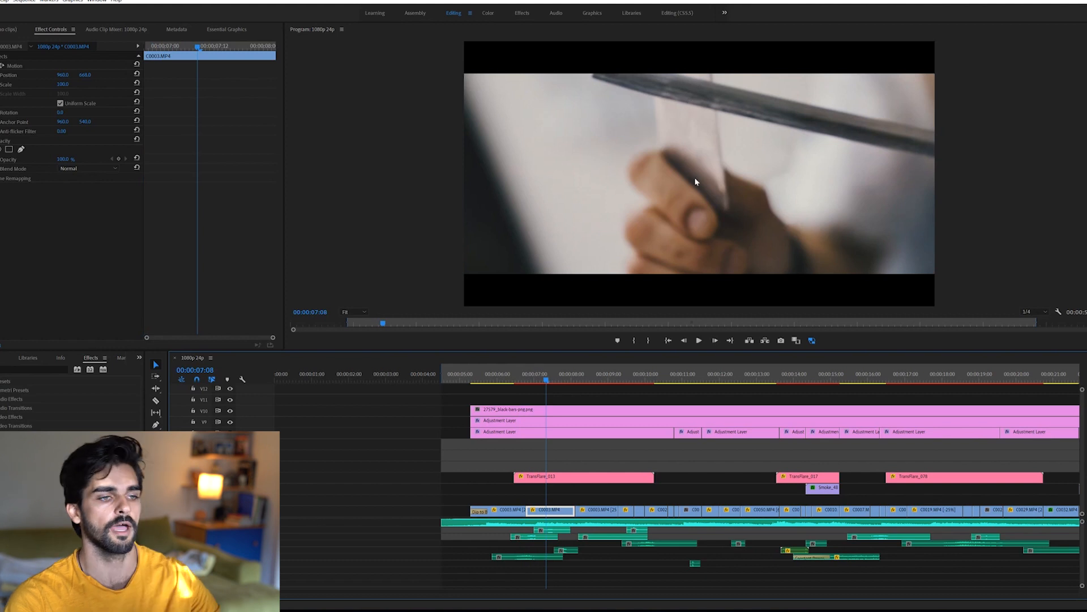
{"action": "left_click", "coordinate": [493, 378]}
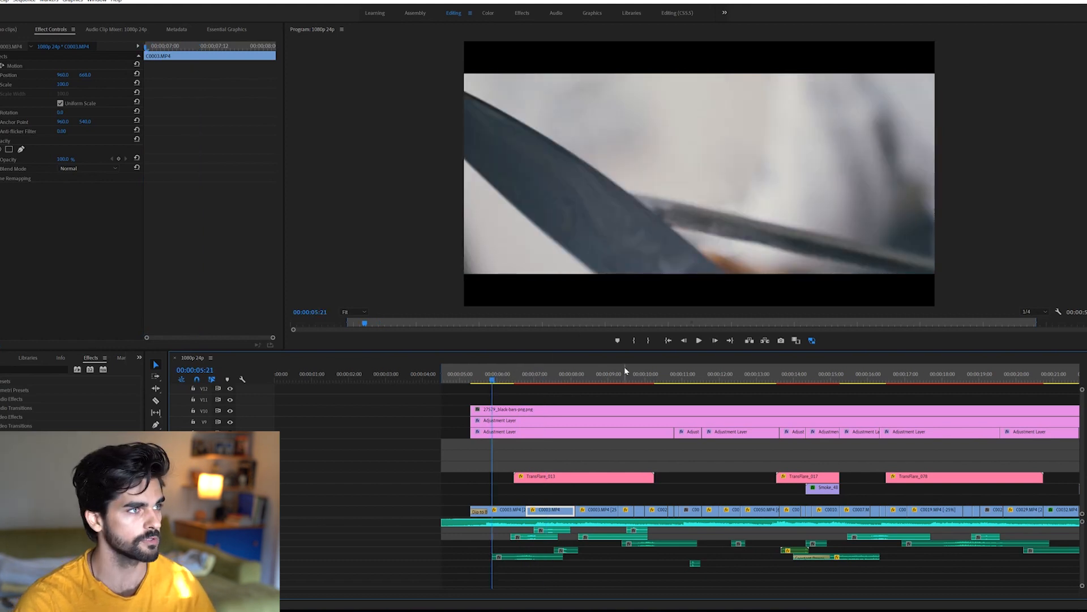
Step: Toggle the visibility of the V10 black bars track and the V9 adjustment layer track to compare the image without each
{"action": "left_click", "coordinate": [231, 411]}
{"action": "left_click", "coordinate": [231, 411]}
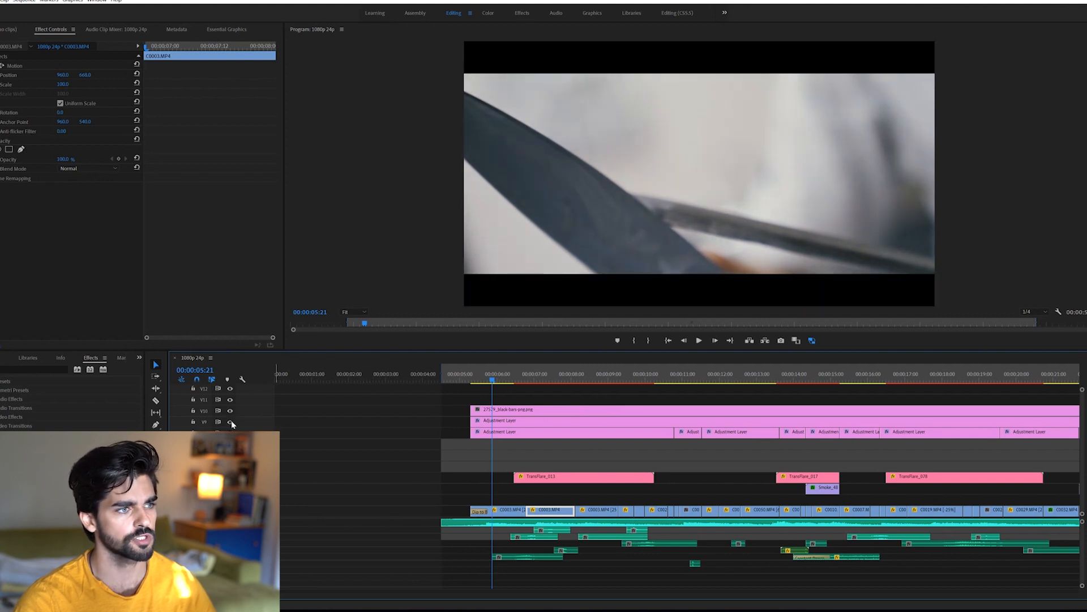
{"action": "left_click", "coordinate": [231, 422]}
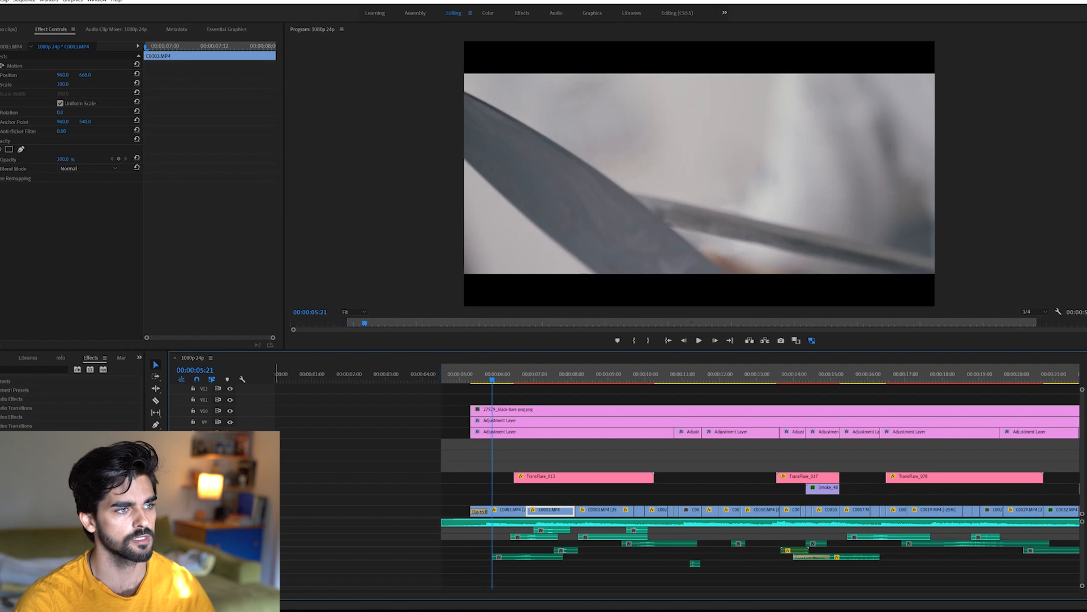
{"action": "left_click", "coordinate": [230, 422]}
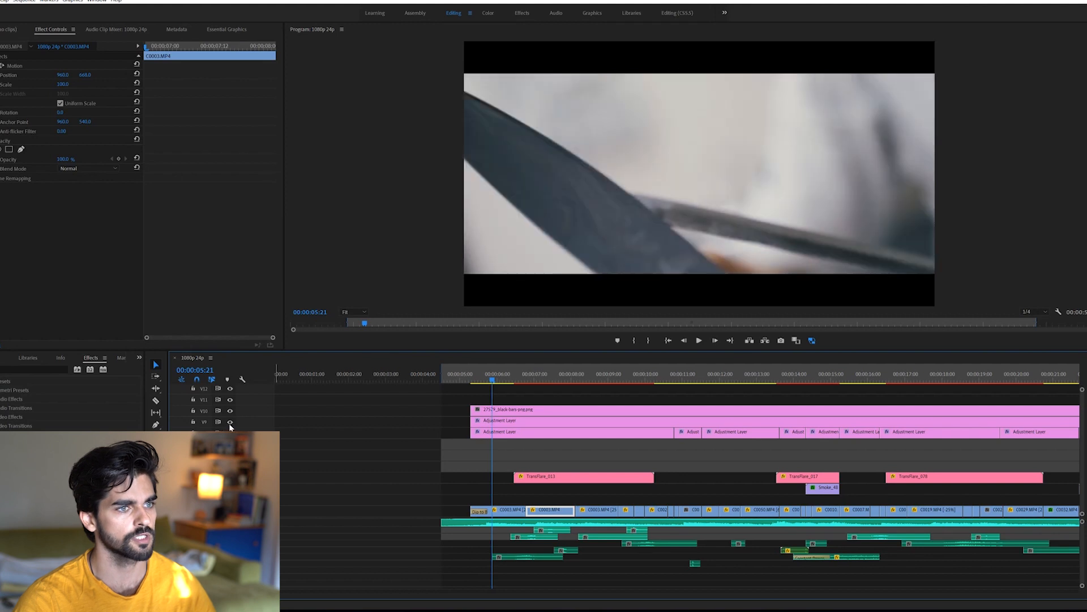
Step: Inspect the red, green and blue RGB curves of the V9 adjustment layer and toggle its track to compare the grade
{"action": "left_click", "coordinate": [580, 424]}
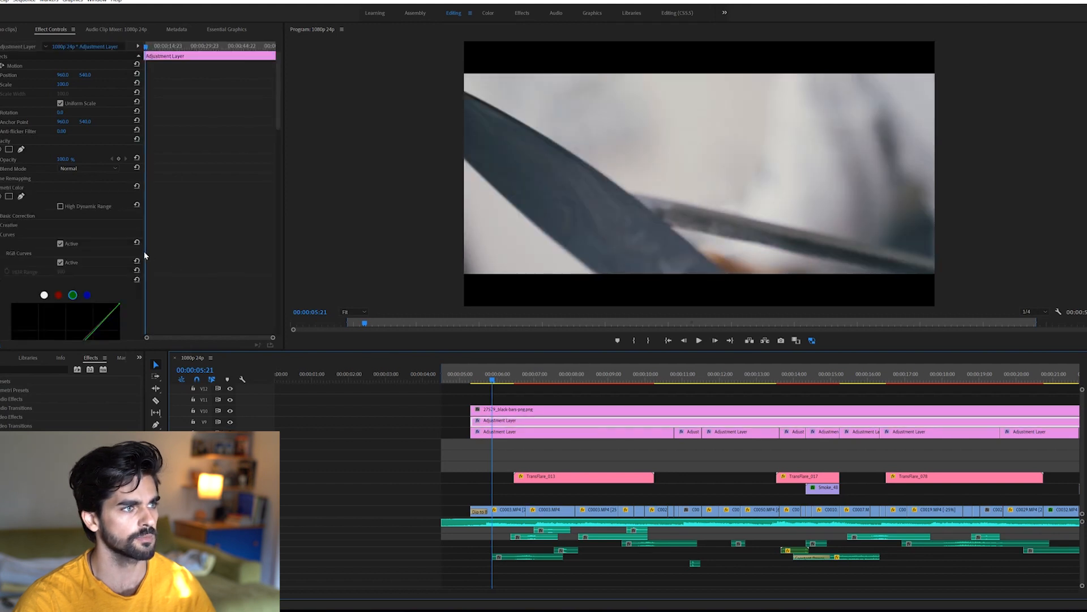
{"action": "scroll", "coordinate": [79, 220], "scroll_direction": "down", "scroll_amount": 4}
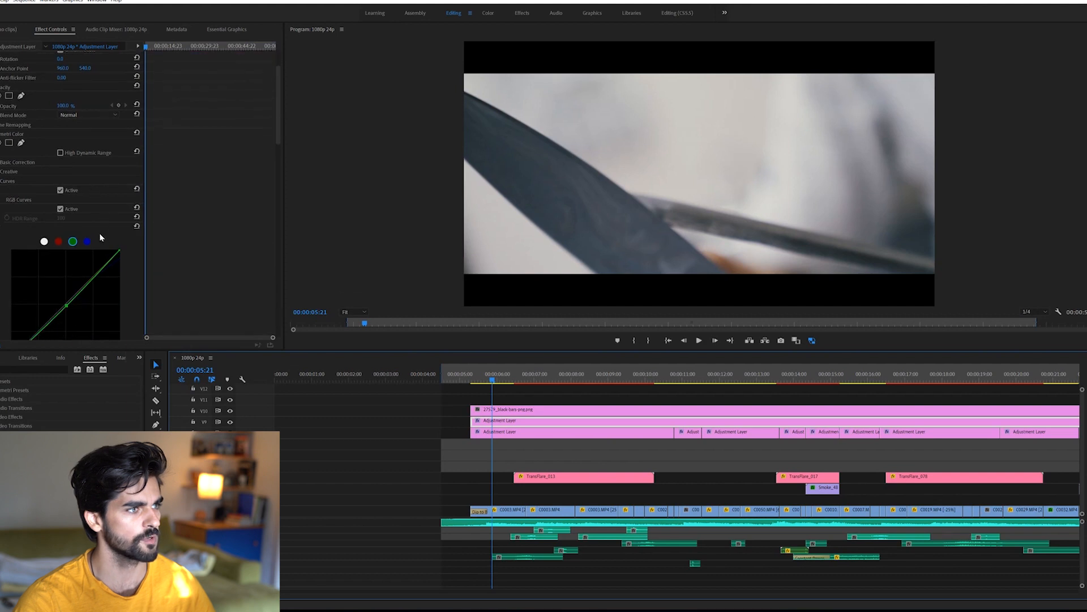
{"action": "left_click", "coordinate": [60, 207]}
{"action": "left_click", "coordinate": [74, 207]}
{"action": "left_click", "coordinate": [86, 208]}
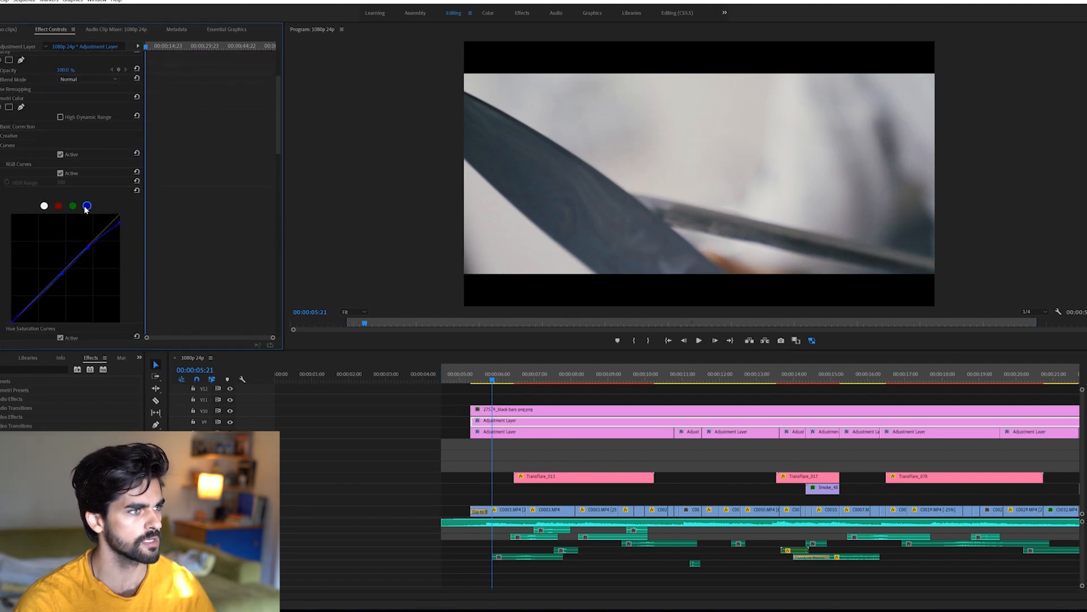
{"action": "left_click", "coordinate": [73, 207]}
{"action": "left_click", "coordinate": [61, 207]}
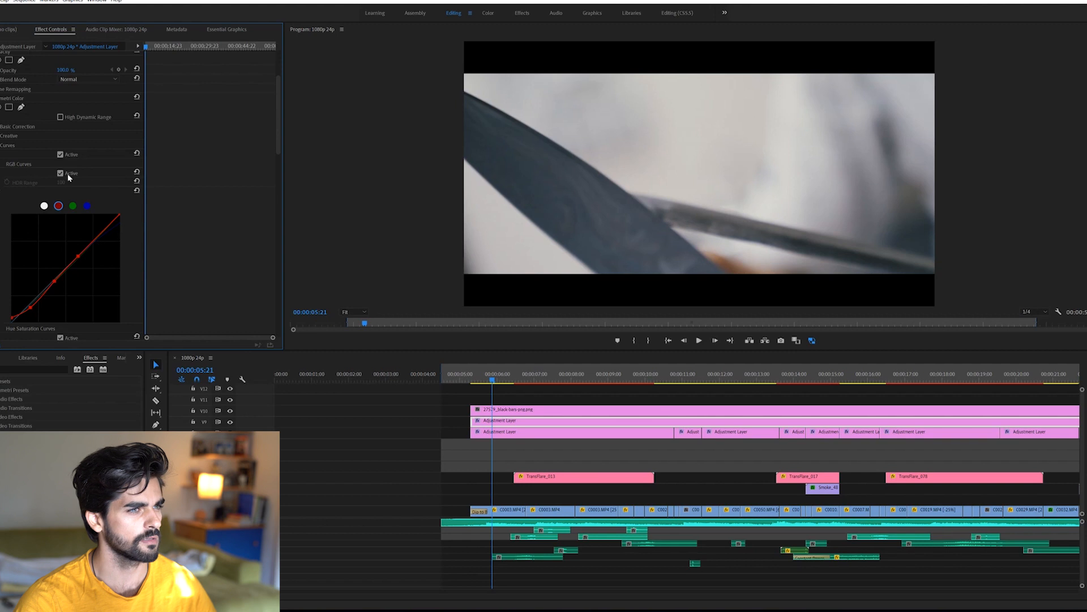
{"action": "left_click", "coordinate": [230, 423]}
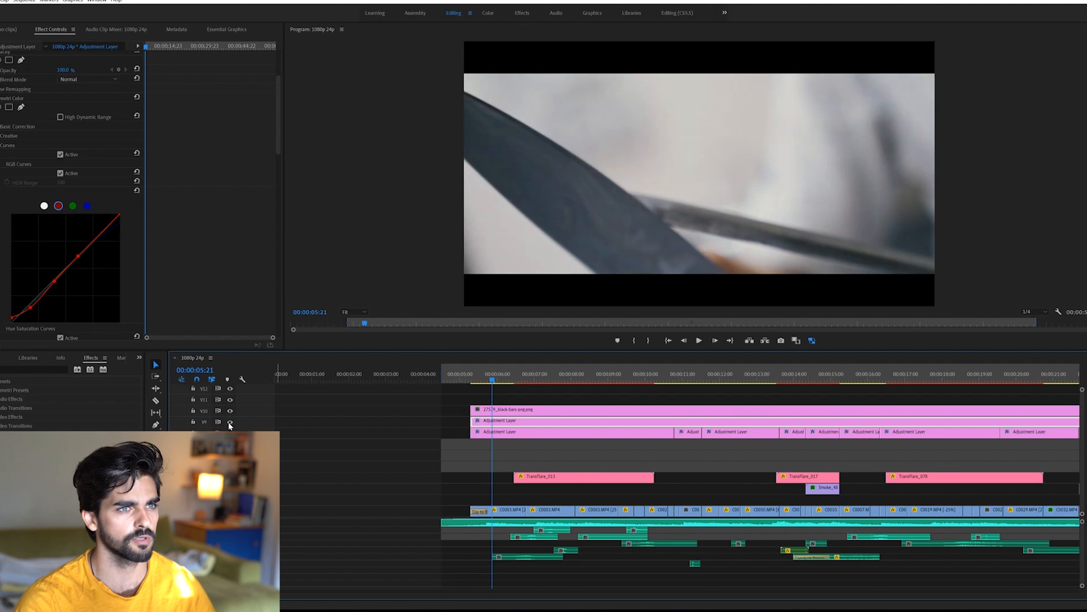
Step: Select the first adjustment layer on the V8 track and toggle that track's visibility to compare its contrast and tone correction
{"action": "left_click", "coordinate": [499, 433]}
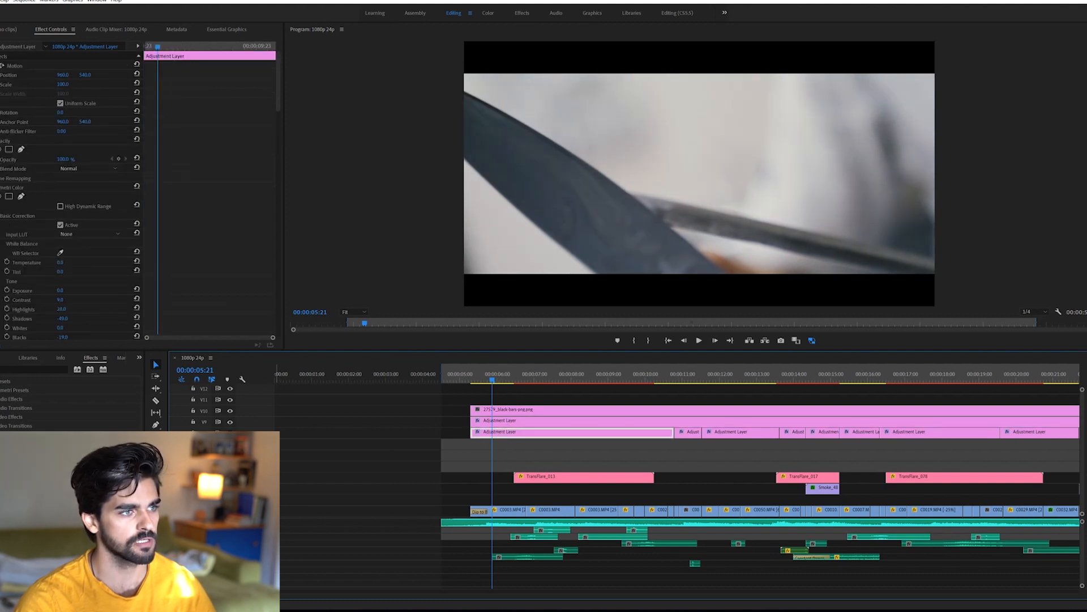
{"action": "left_click", "coordinate": [230, 434]}
{"action": "left_click", "coordinate": [230, 434]}
{"action": "left_click", "coordinate": [230, 433]}
{"action": "left_click", "coordinate": [230, 433]}
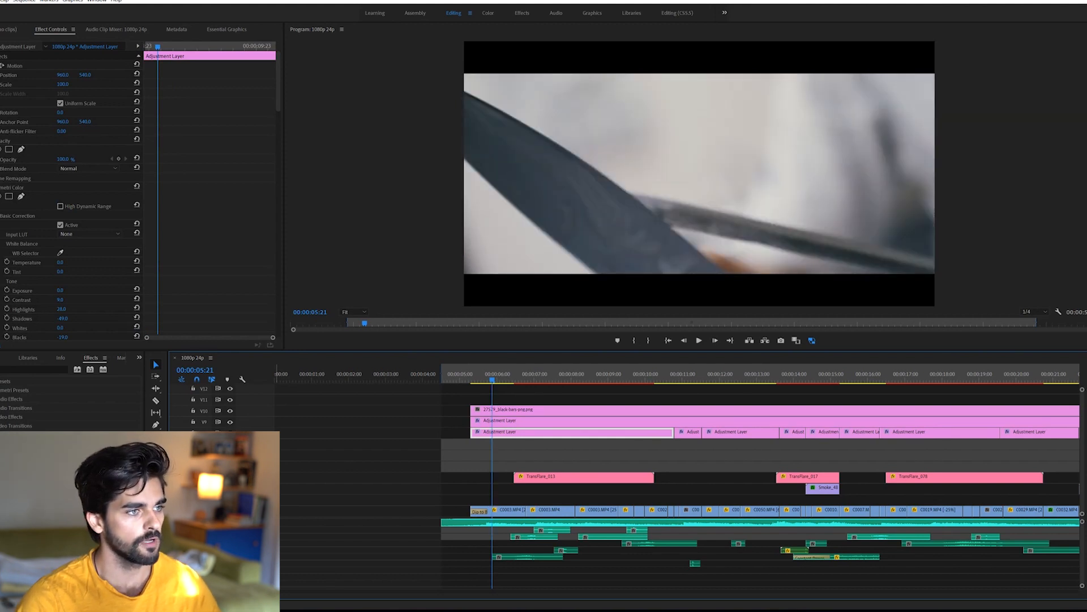
{"action": "left_click", "coordinate": [230, 434]}
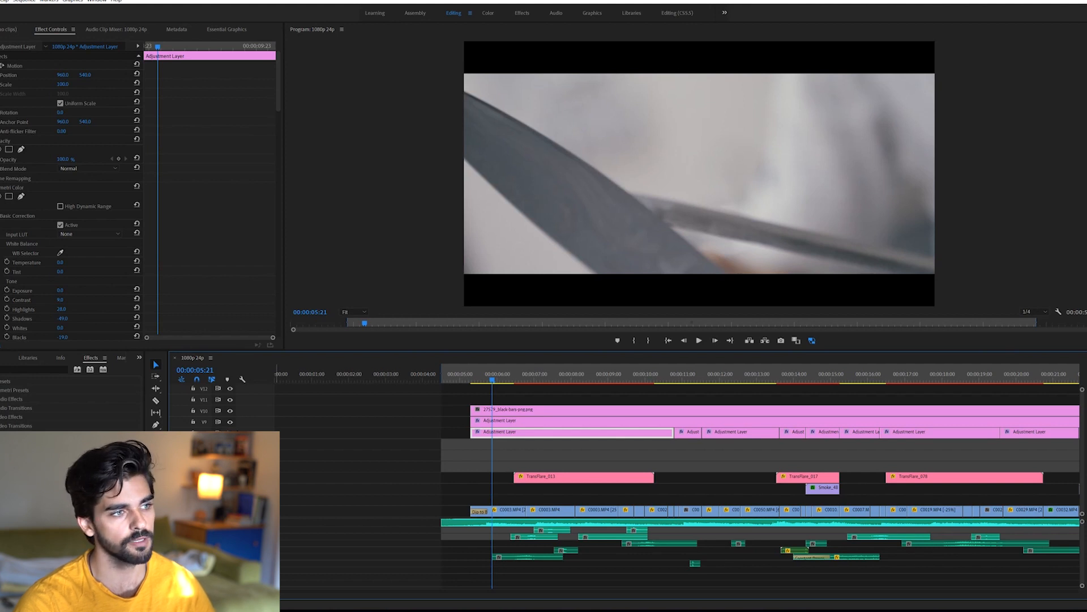
{"action": "left_click", "coordinate": [230, 434]}
Step: Play the opening shots from the start of the first clip and return the playhead to 00:00:08:05
{"action": "left_click_drag", "start_coordinate": [546, 379], "coordinate": [674, 381]}
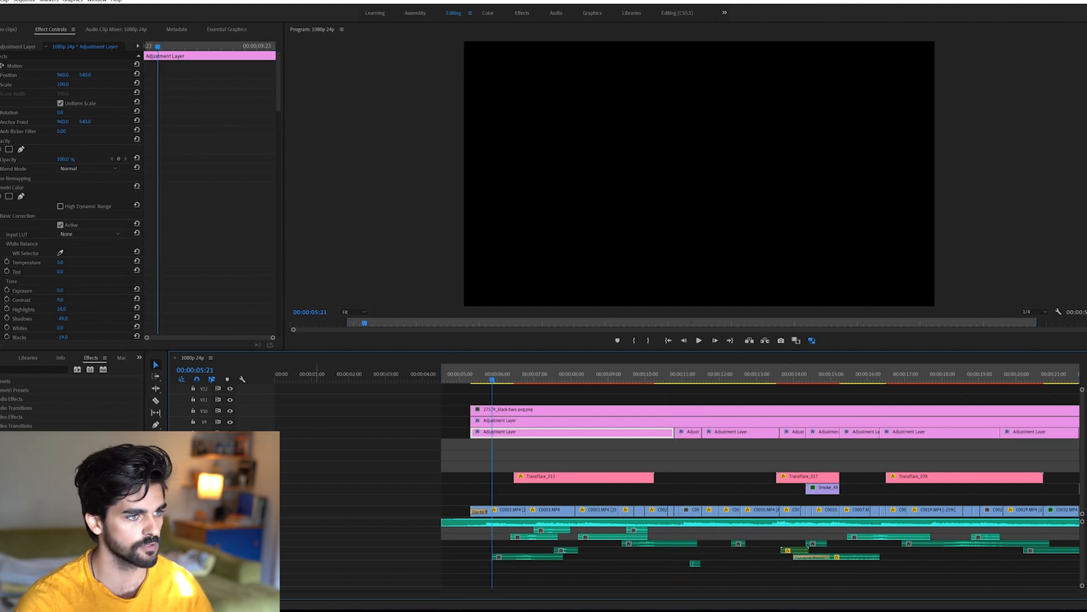
{"action": "scroll", "coordinate": [1084, 552], "scroll_direction": "up", "scroll_amount": 1}
{"action": "left_click", "coordinate": [473, 374]}
{"action": "key", "text": "space"}
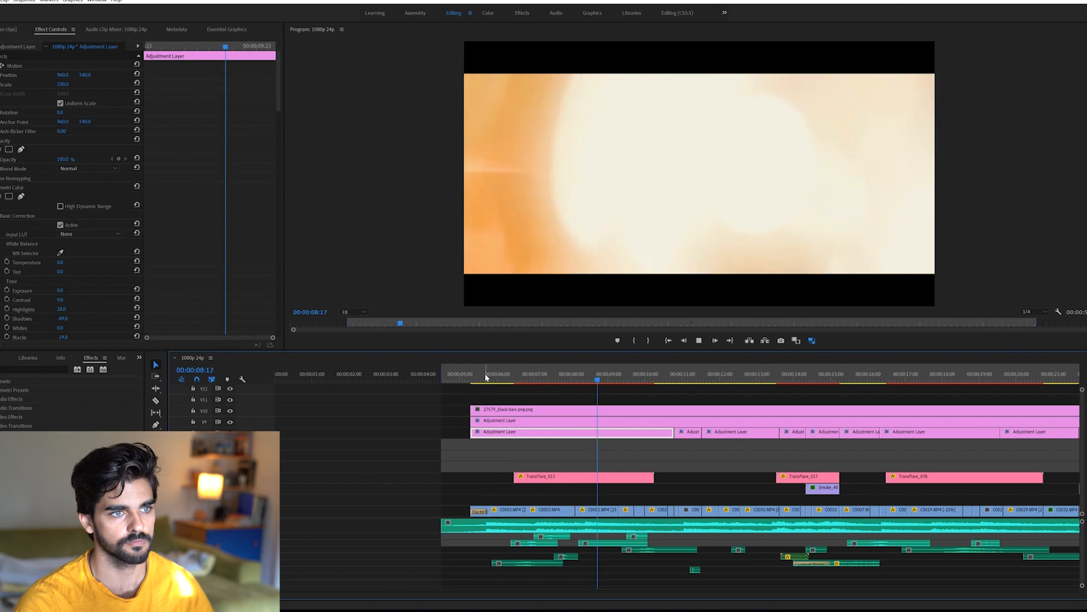
{"action": "key", "text": "space"}
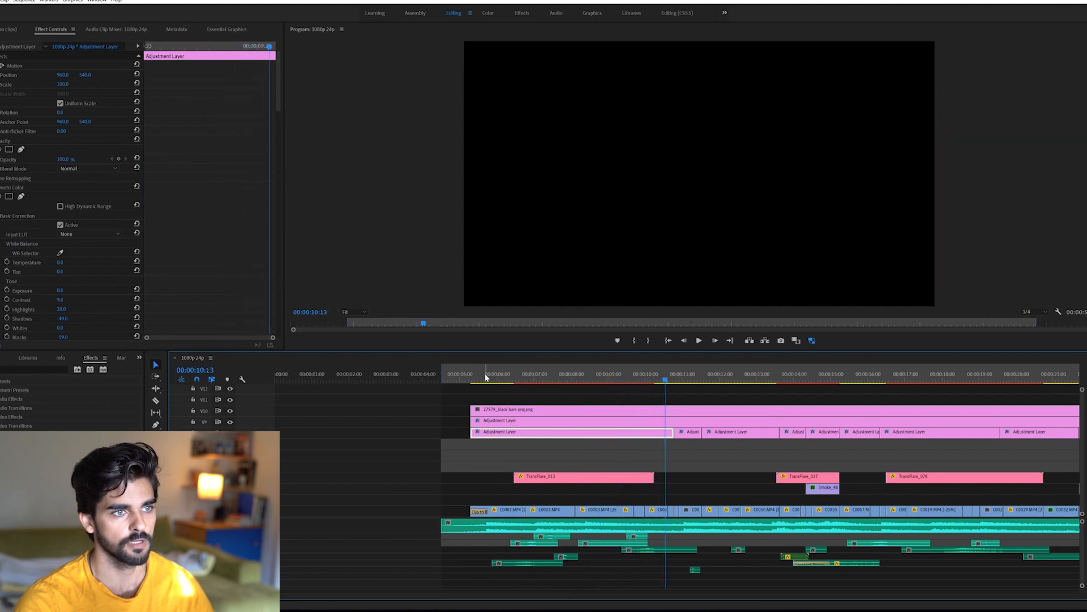
{"action": "left_click_drag", "start_coordinate": [489, 373], "coordinate": [580, 387]}
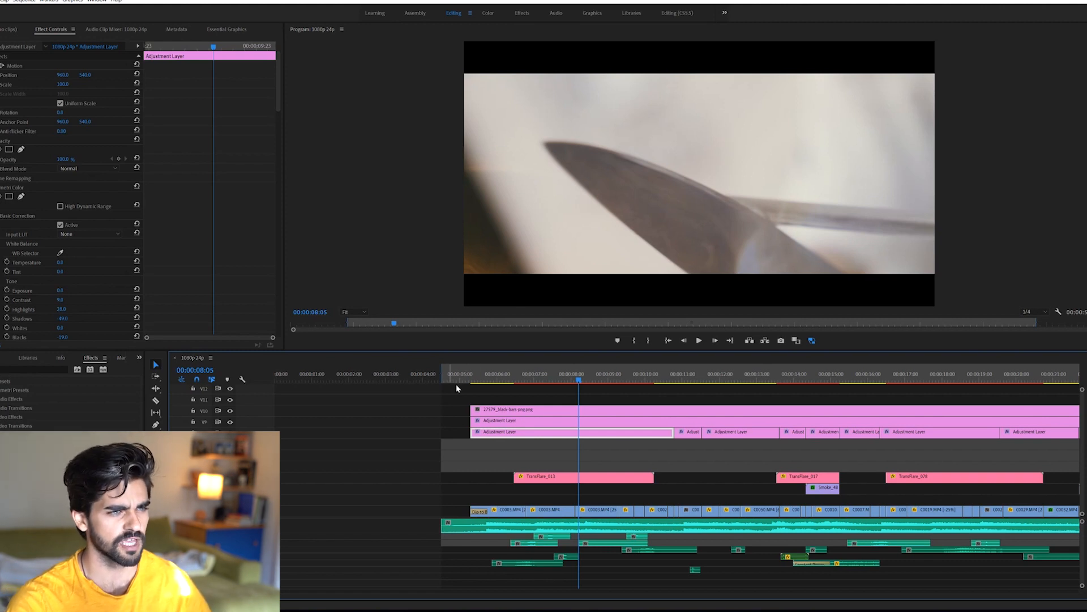
Step: Replay the knife-sharpening shots from 00:00:05:18 and from 00:00:07:00, stopping at the handwriting shot at 00:00:10:05
{"action": "left_click", "coordinate": [489, 378]}
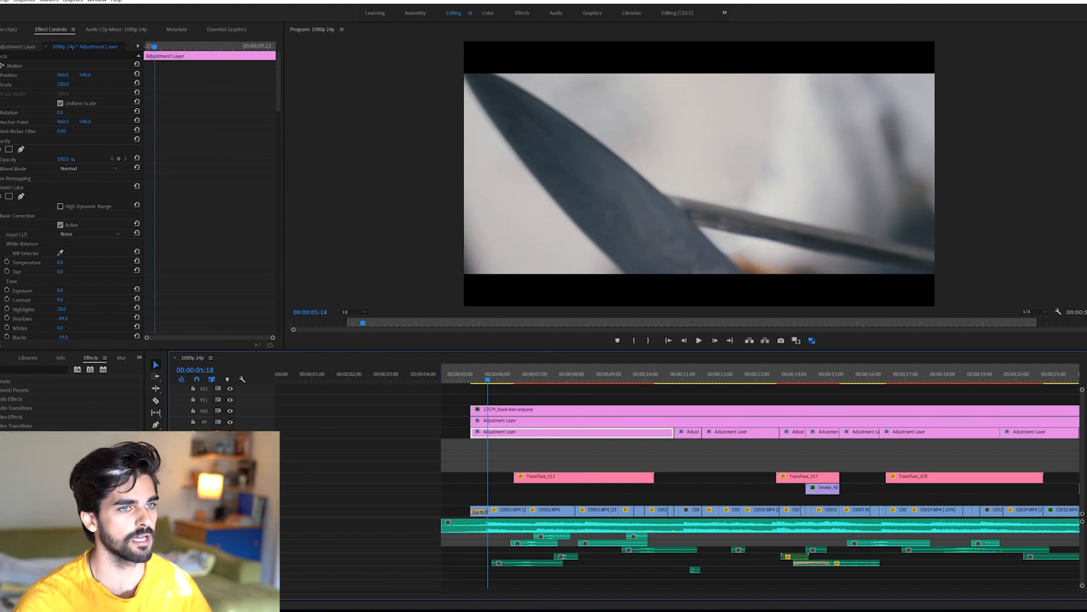
{"action": "key", "text": "space"}
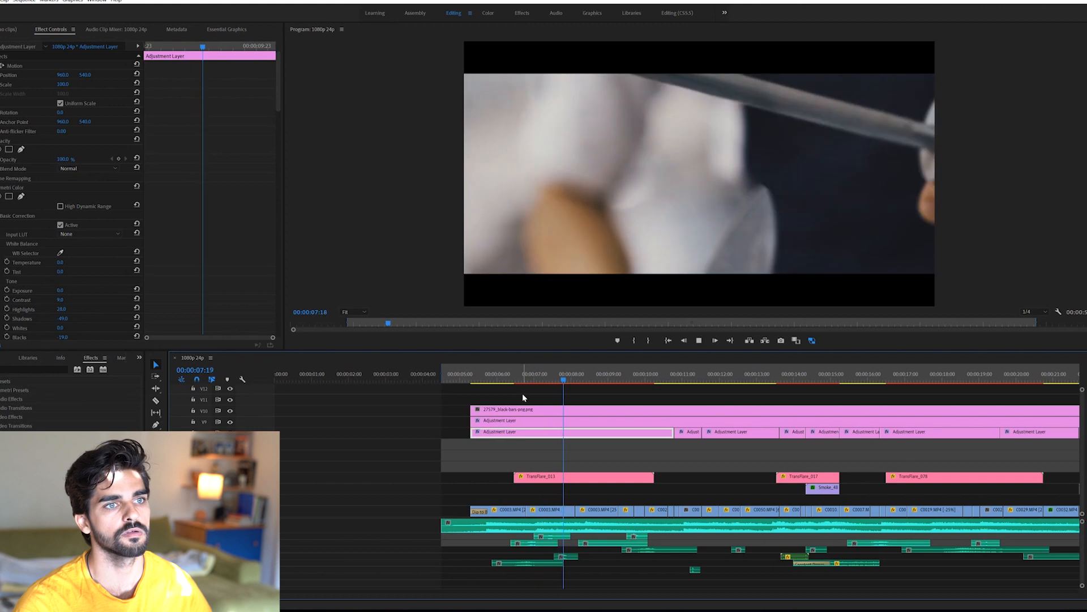
{"action": "key", "text": "space"}
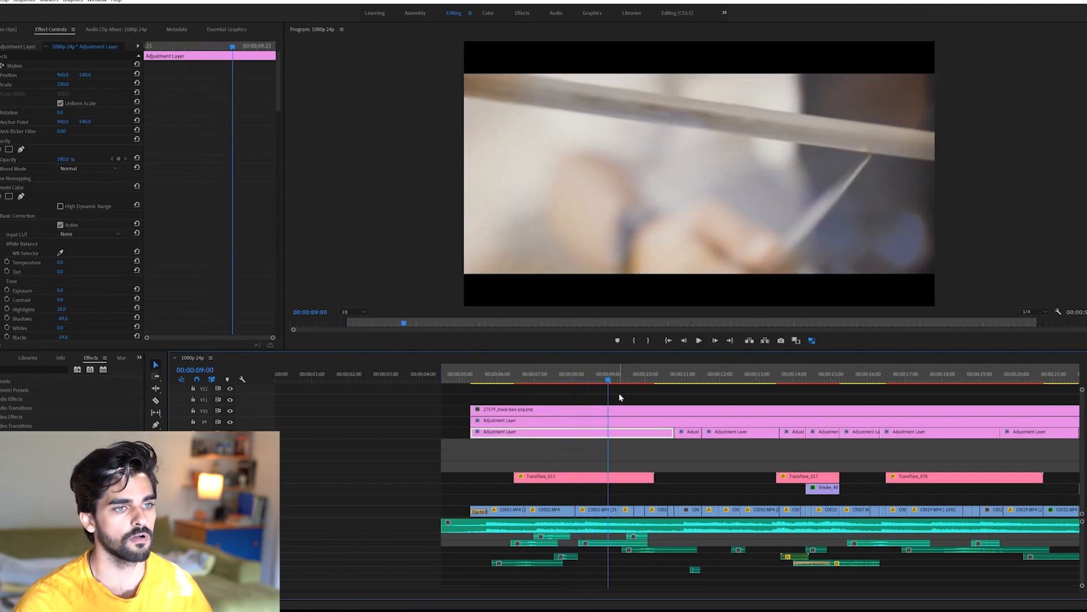
{"action": "left_click_drag", "start_coordinate": [603, 387], "coordinate": [537, 380]}
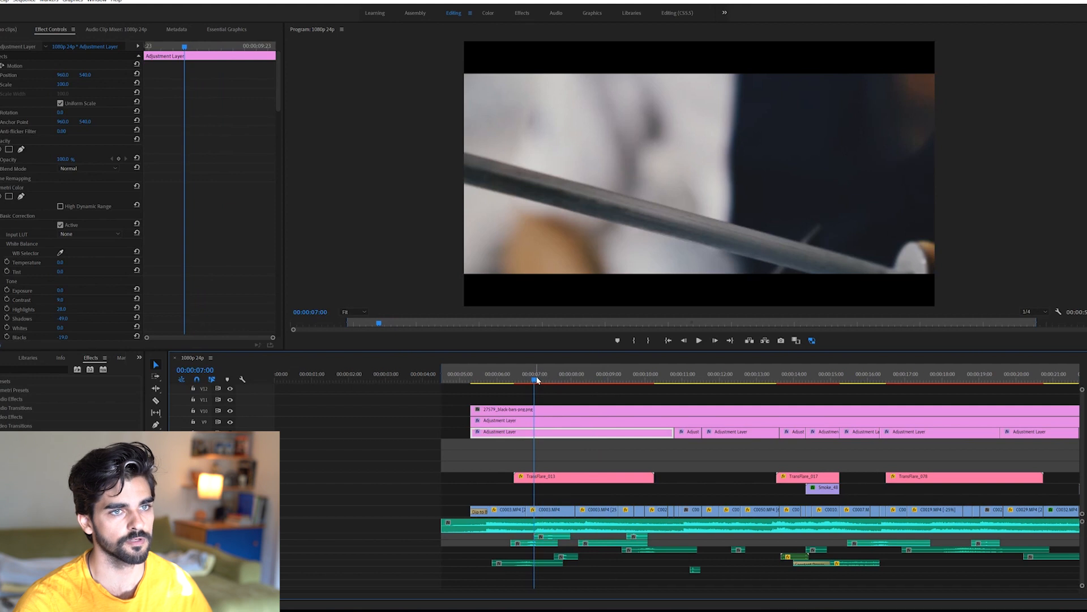
{"action": "key", "text": "space"}
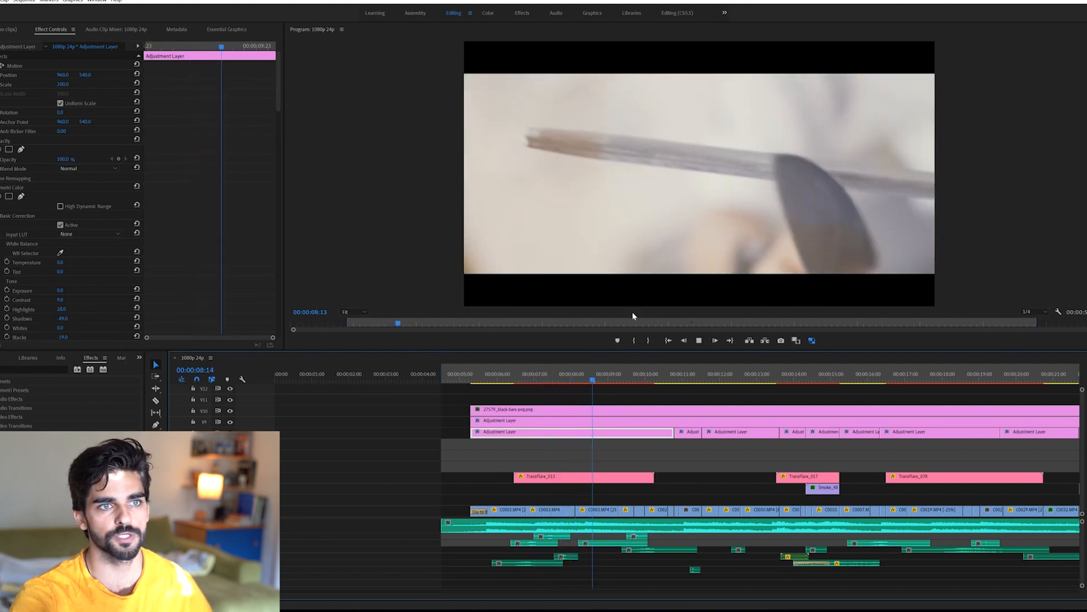
{"action": "key", "text": "space"}
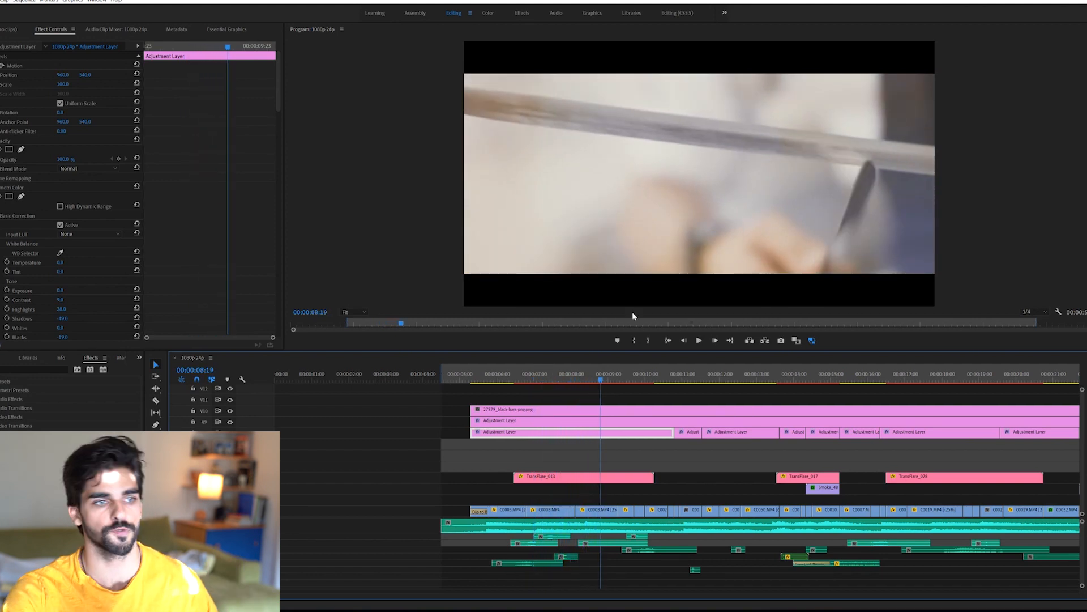
{"action": "key", "text": "space"}
{"action": "key", "text": "space"}
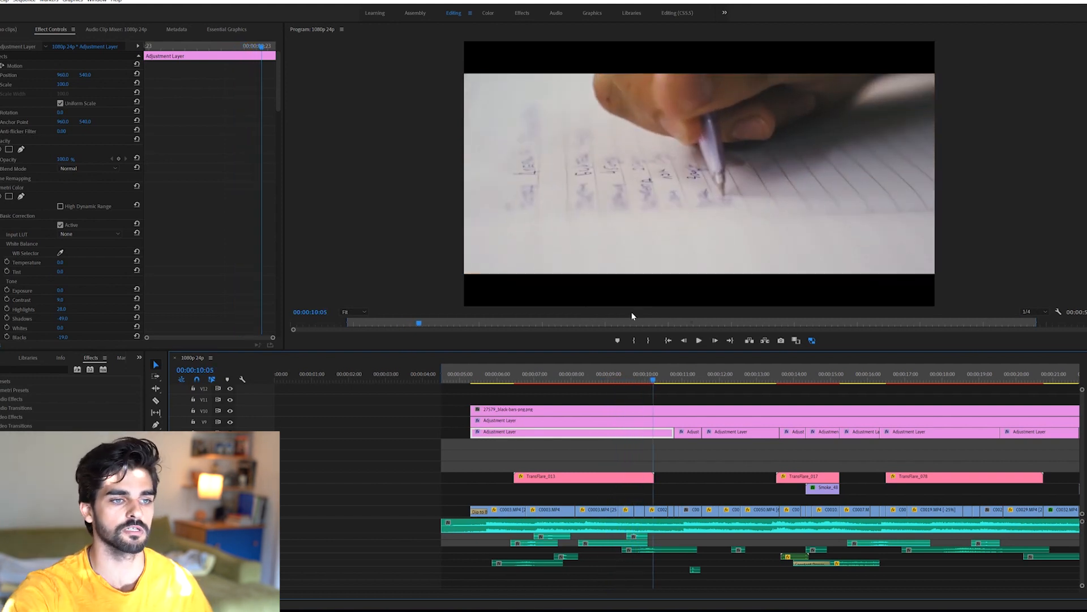
Step: Play the kitchen shots from 00:00:10:05 onward and place the playhead at 00:00:14:00
{"action": "key", "text": "space"}
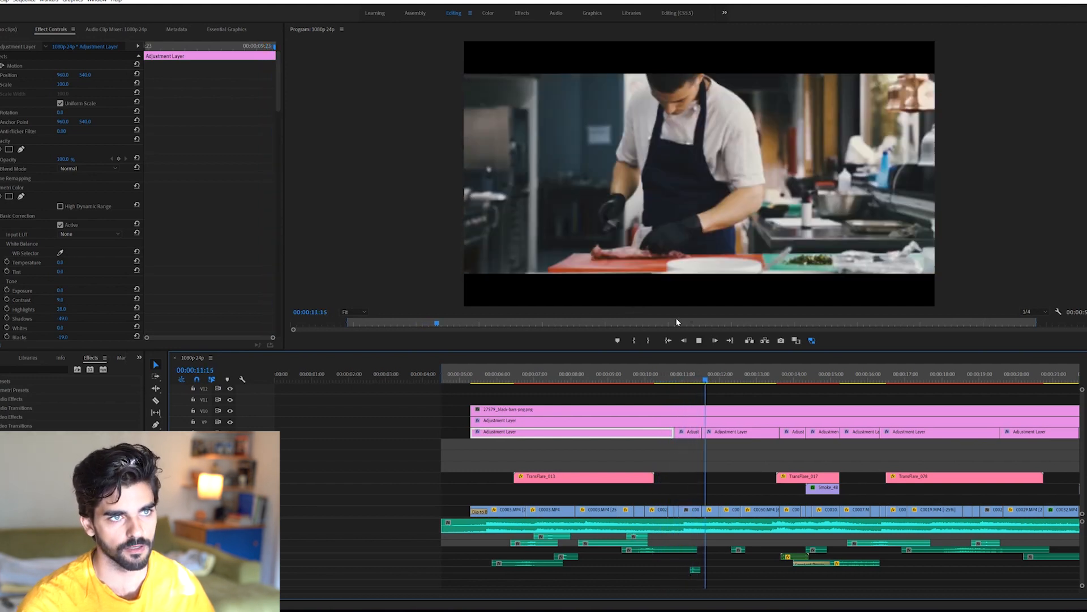
{"action": "left_click", "coordinate": [697, 377]}
{"action": "key", "text": "space"}
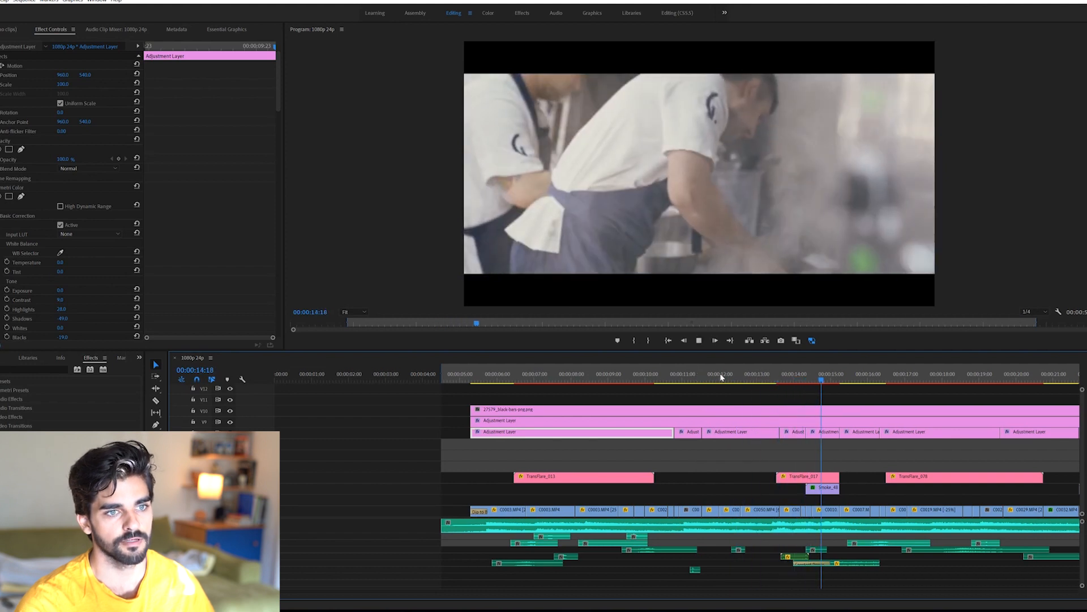
{"action": "left_click", "coordinate": [795, 383]}
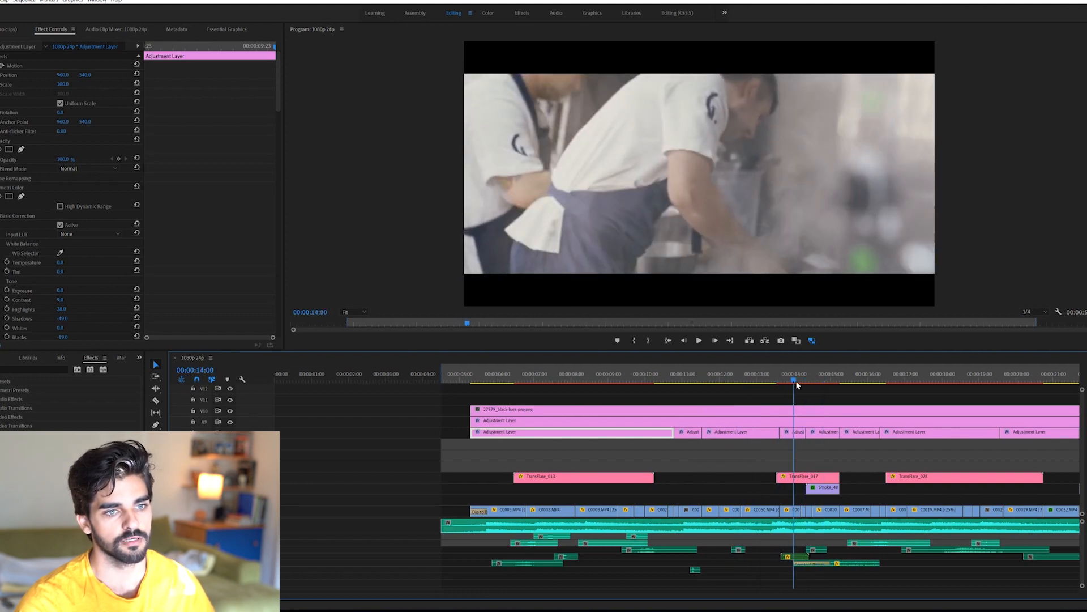
Step: Examine the sound effect tracks, select the Tick clip under the stove knob shot at 00:00:13:16 and play that passage
{"action": "scroll", "coordinate": [1079, 539], "scroll_direction": "down", "scroll_amount": 3}
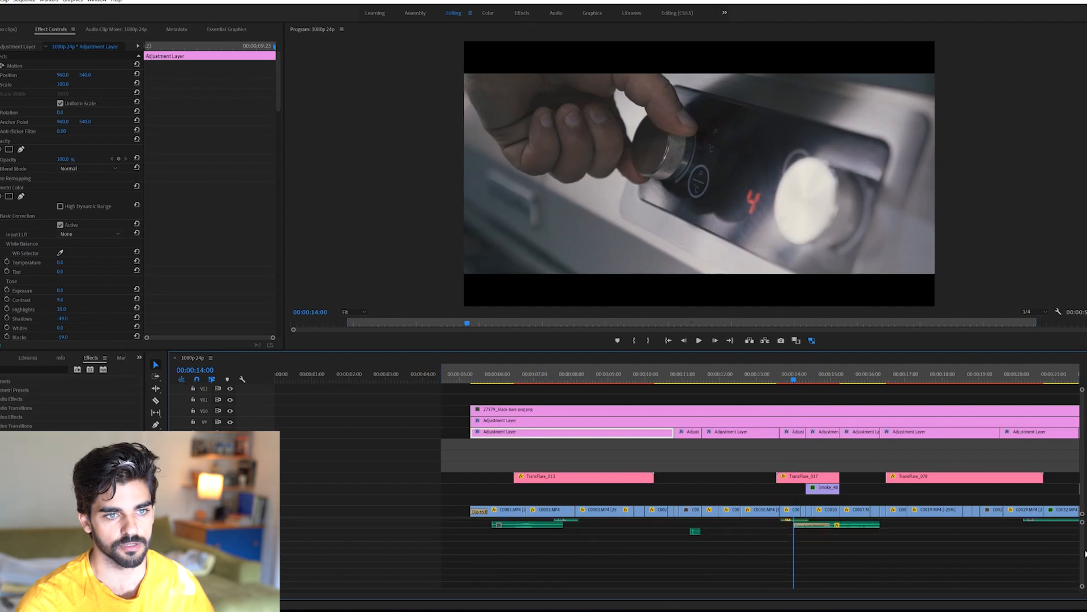
{"action": "scroll", "coordinate": [1082, 541], "scroll_direction": "up", "scroll_amount": 3}
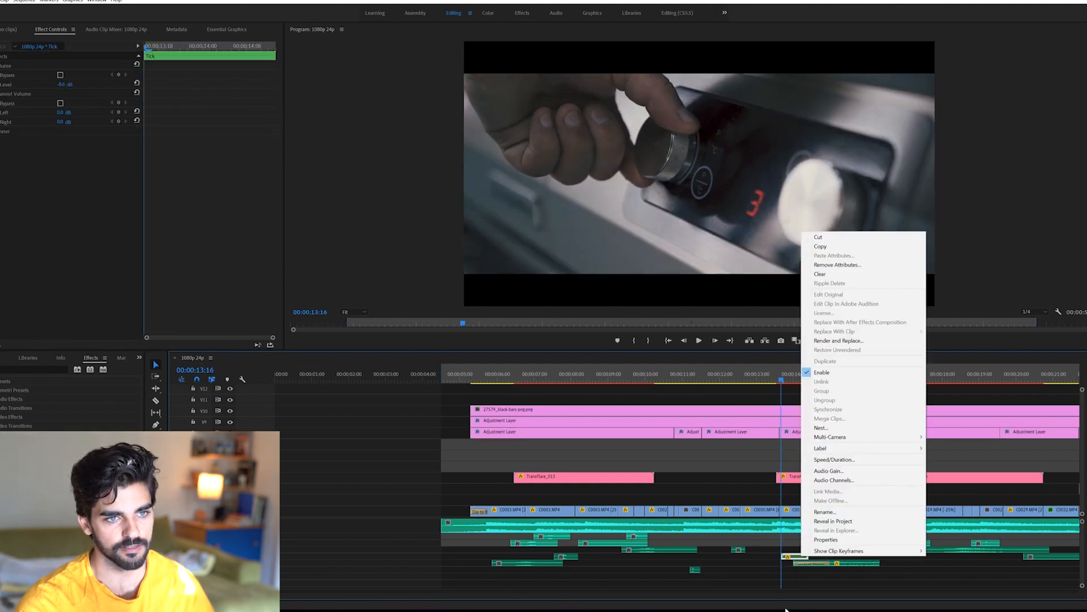
{"action": "left_click", "coordinate": [802, 556]}
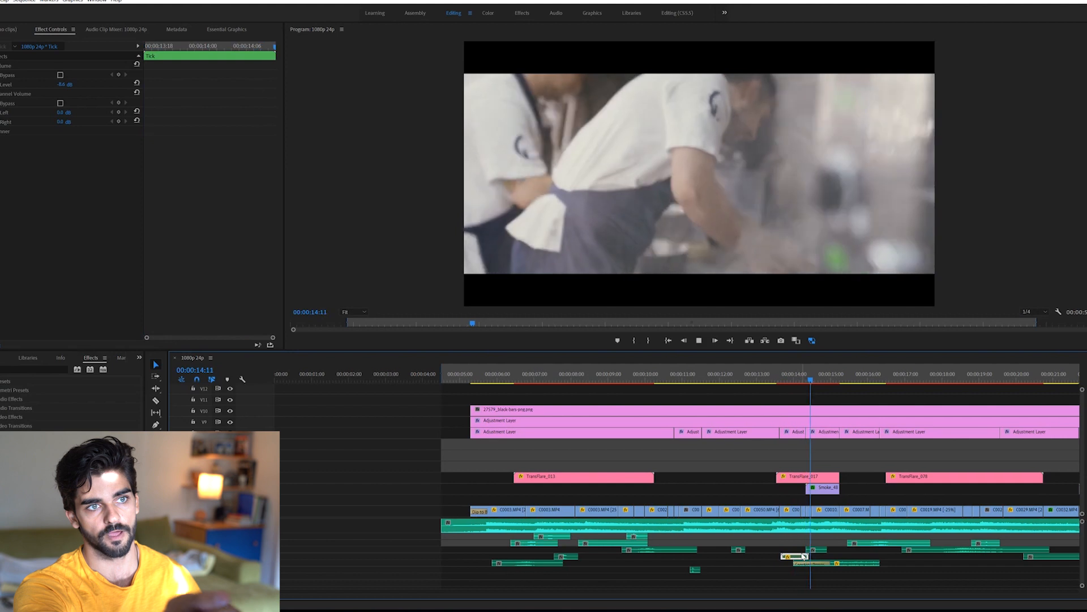
{"action": "key", "text": "space"}
{"action": "key", "text": "space"}
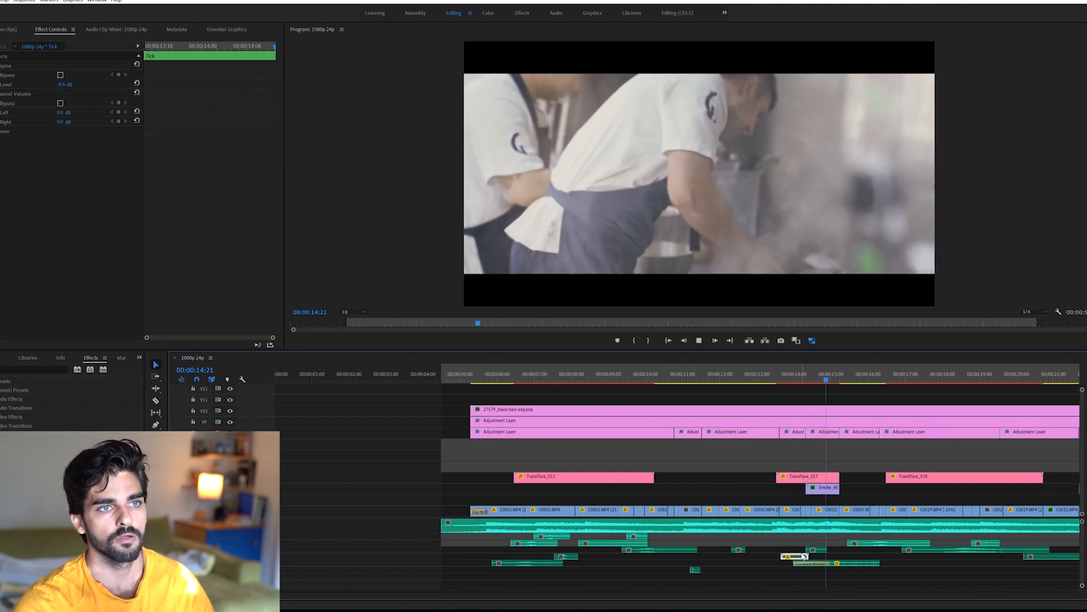
{"action": "key", "text": "space"}
{"action": "key", "text": "space"}
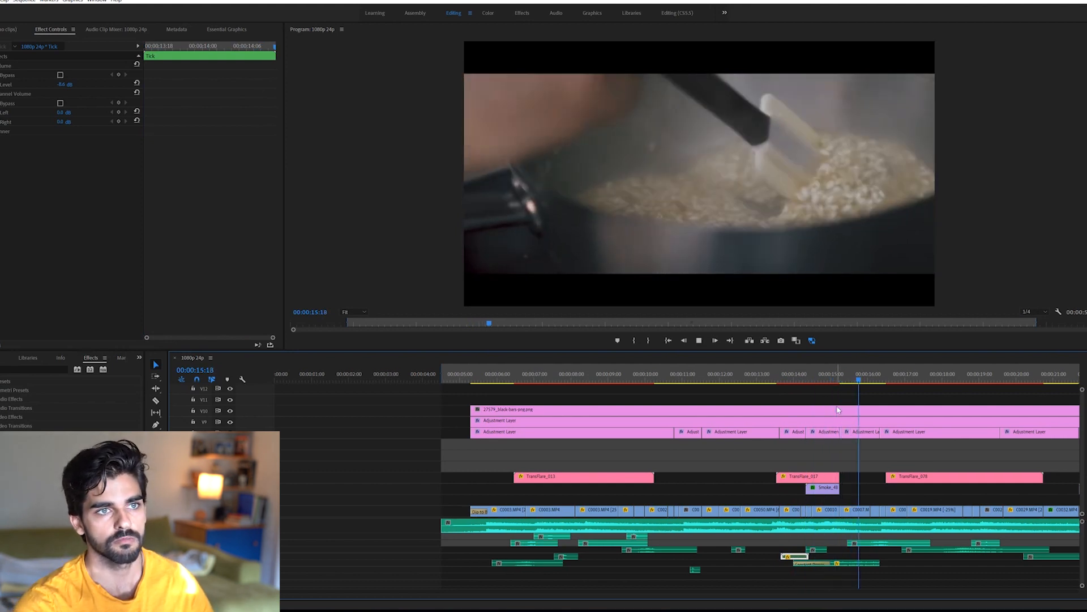
Step: Replay the rice-stirring shot from 00:00:15:06 and preview the following shots around 00:00:18:05
{"action": "key", "text": "space"}
{"action": "left_click", "coordinate": [841, 374]}
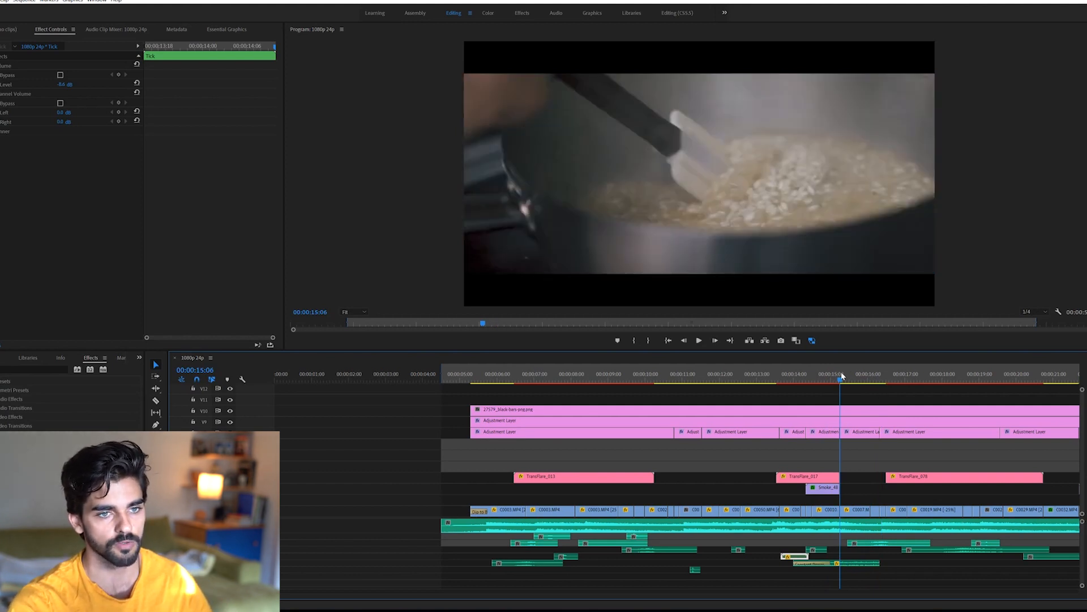
{"action": "key", "text": "space"}
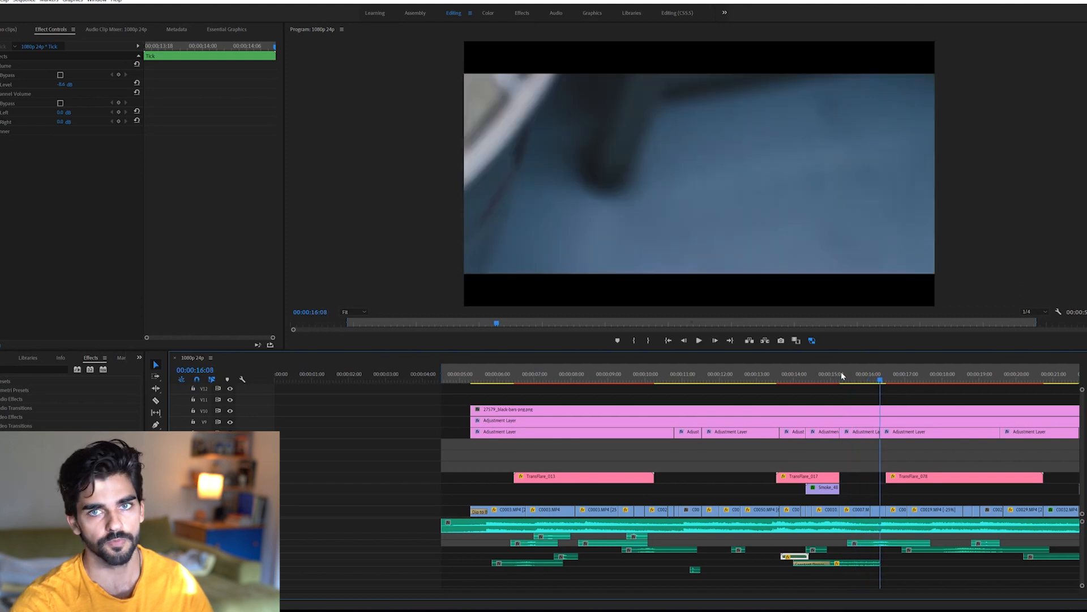
{"action": "left_click_drag", "start_coordinate": [881, 380], "coordinate": [952, 376]}
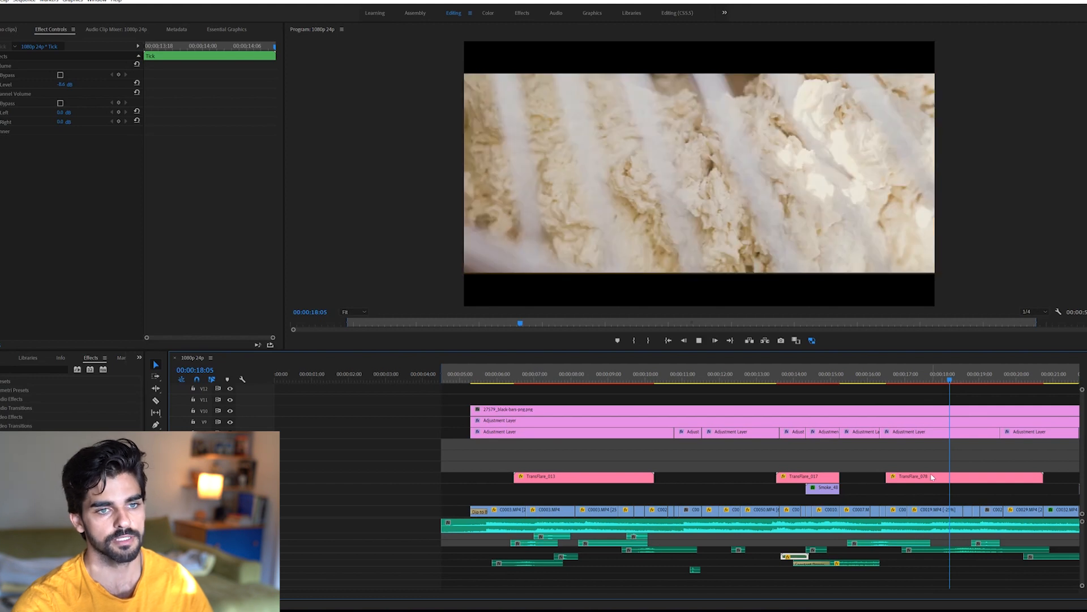
{"action": "key", "text": "space"}
Step: Select the Smoke overlay clip, inspect its blend mode and opacity at 00:00:14:12, and play the shot to 00:00:15:08
{"action": "left_click", "coordinate": [808, 380]}
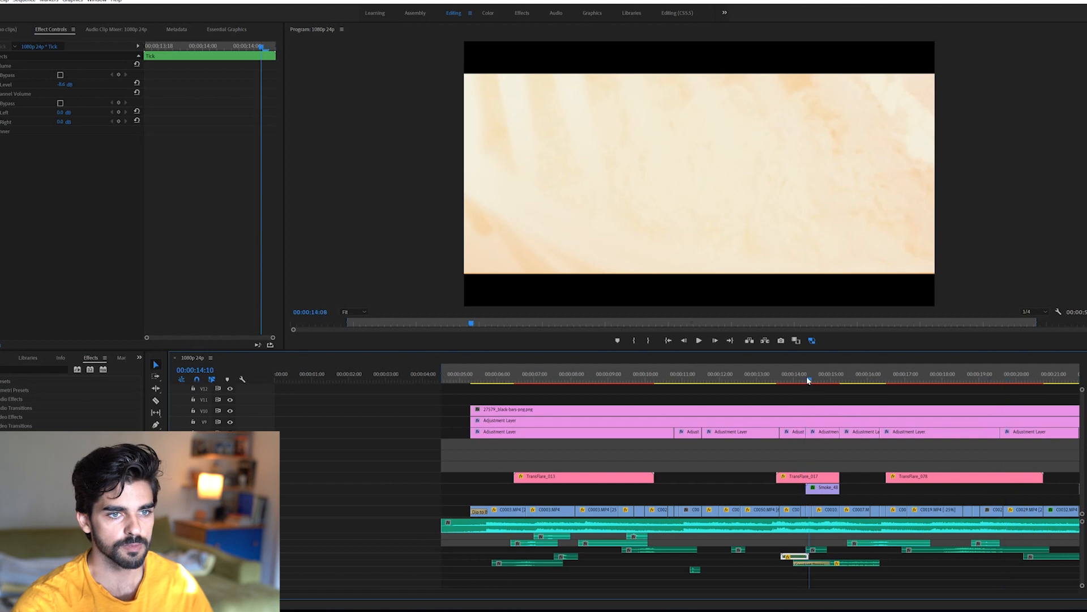
{"action": "left_click_drag", "start_coordinate": [809, 381], "coordinate": [813, 381]}
{"action": "left_click", "coordinate": [821, 489]}
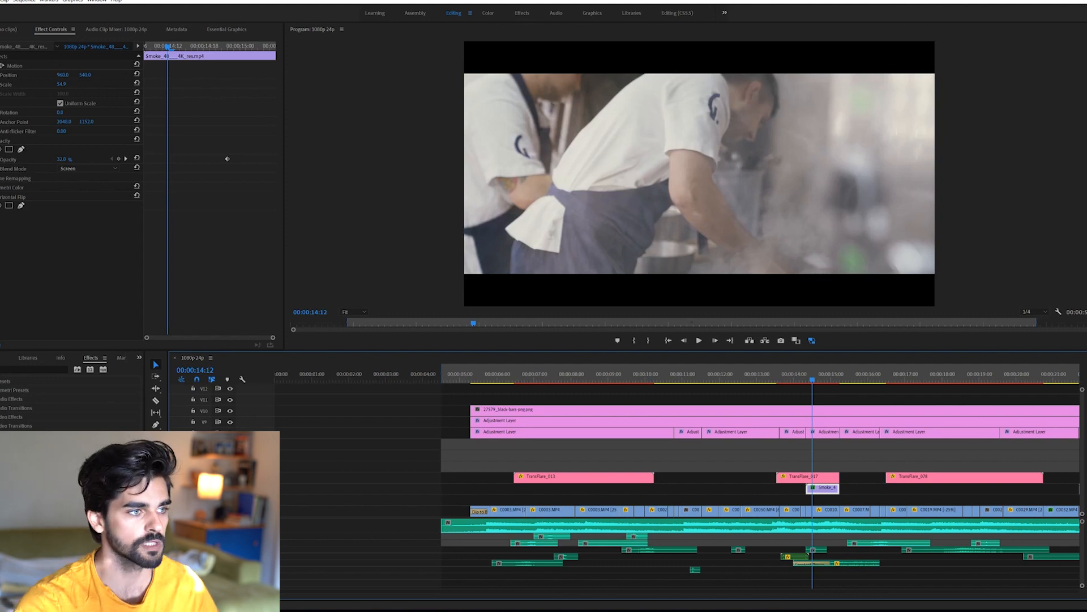
{"action": "key", "text": "space"}
{"action": "key", "text": "space"}
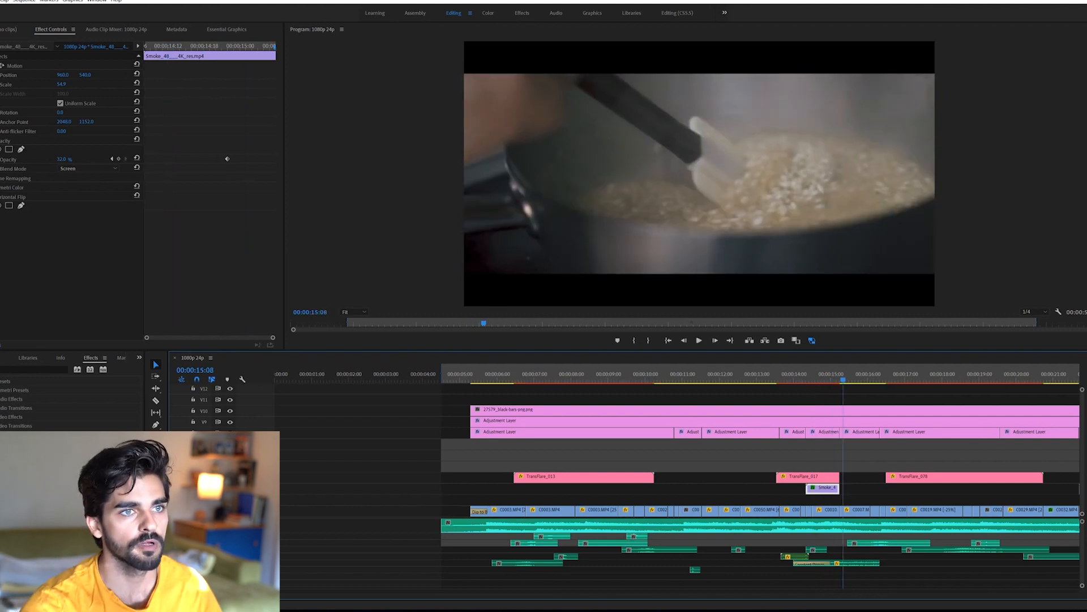
Step: Replay the end of the smoke shot from 00:00:15:00 and continue to the potato shot at 00:00:20:05
{"action": "left_click", "coordinate": [831, 376]}
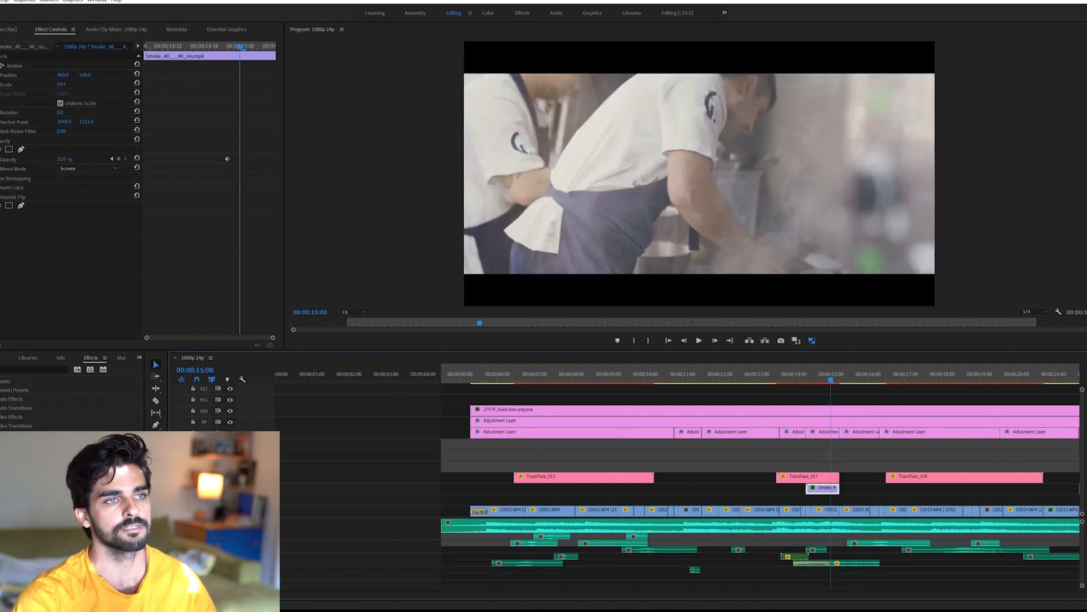
{"action": "key", "text": "space"}
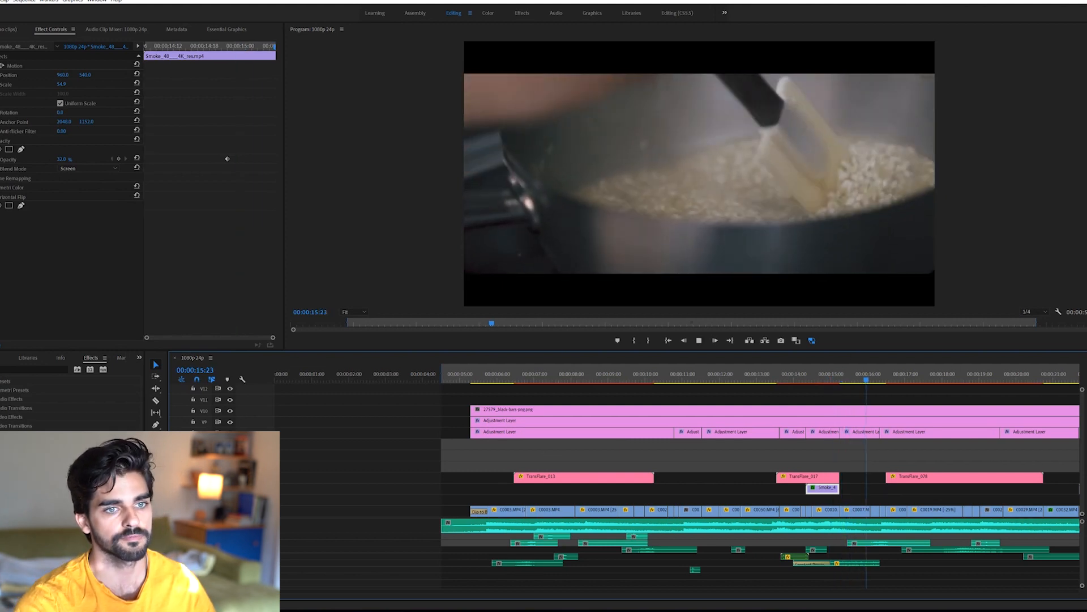
{"action": "key", "text": "space"}
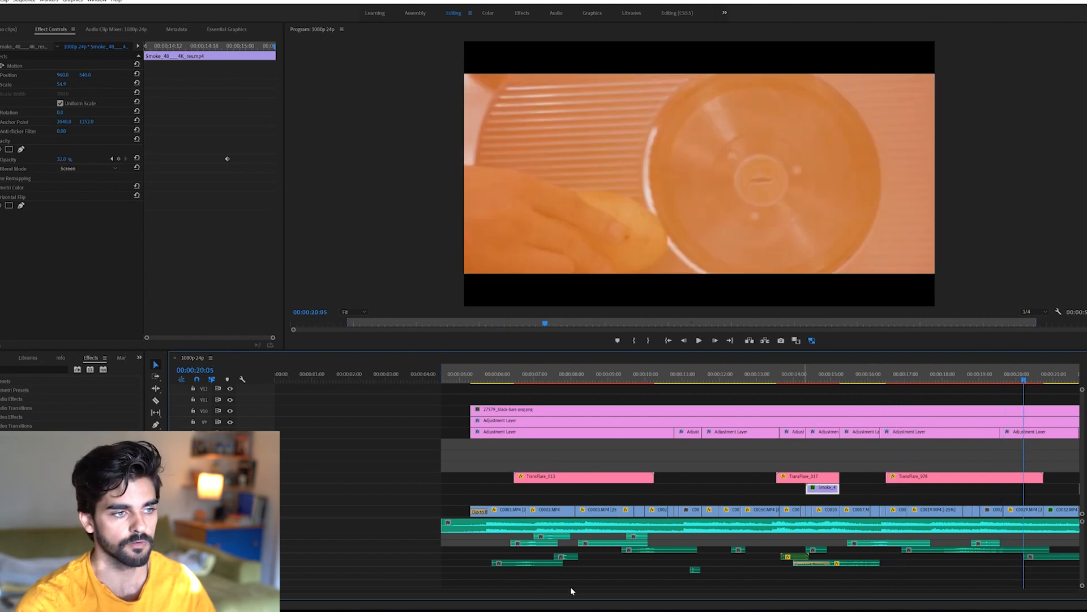
Step: Play the potato slicing shots from 00:00:20:05 and replay the SALAD title section from 00:00:21:17
{"action": "scroll", "coordinate": [677, 482], "scroll_direction": "right", "scroll_amount": 8}
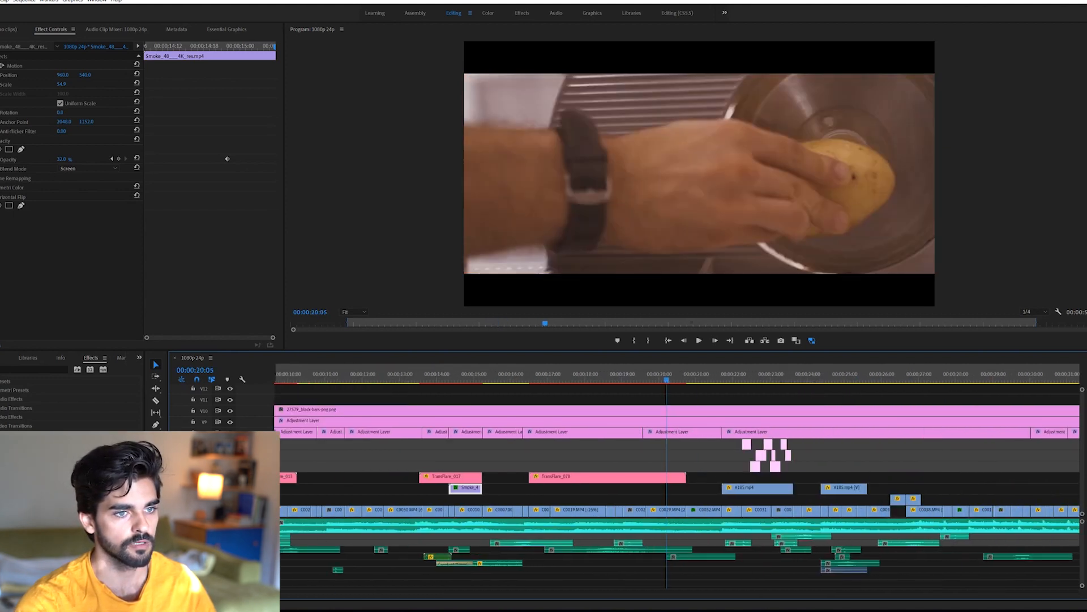
{"action": "key", "text": "space"}
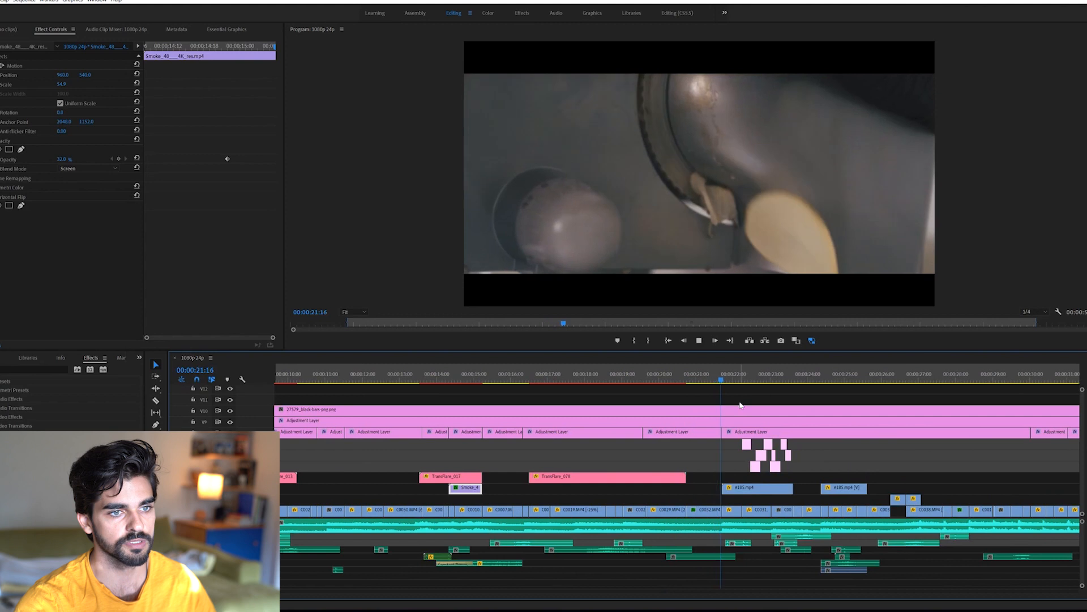
{"action": "key", "text": "space"}
{"action": "left_click", "coordinate": [719, 381]}
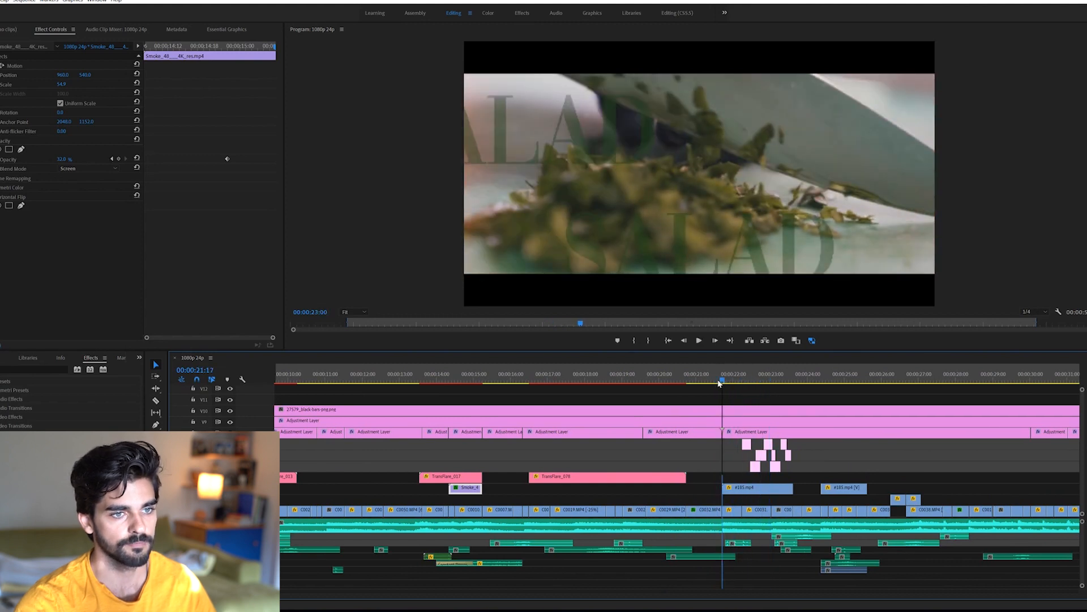
{"action": "key", "text": "space"}
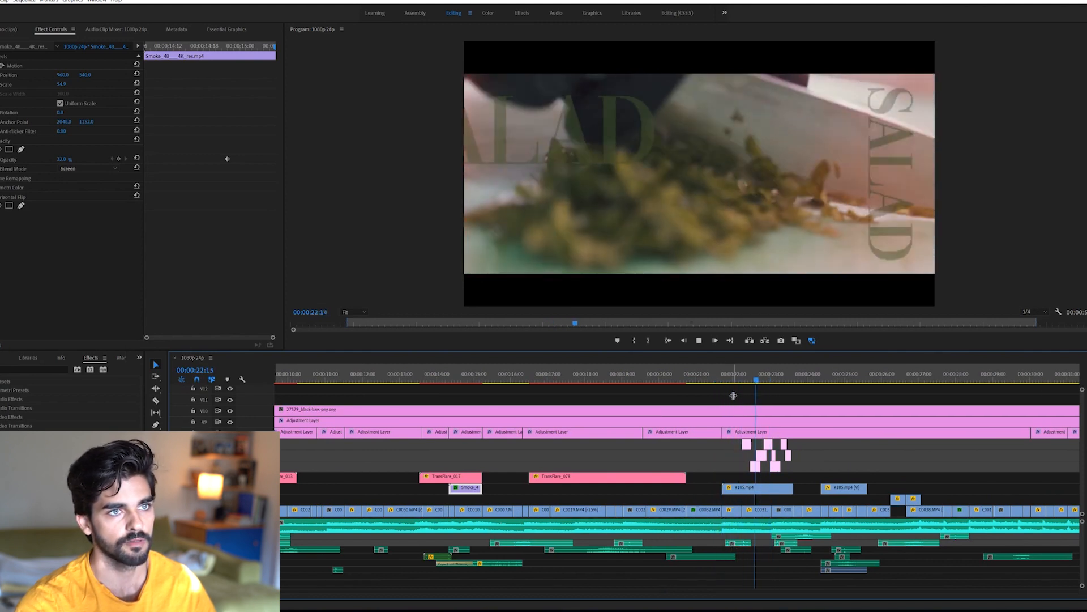
Step: Stop playback and replay the SALAD title section from 00:00:21:19 to the herb-chopping close-up around 00:00:23:19
{"action": "key", "text": "space"}
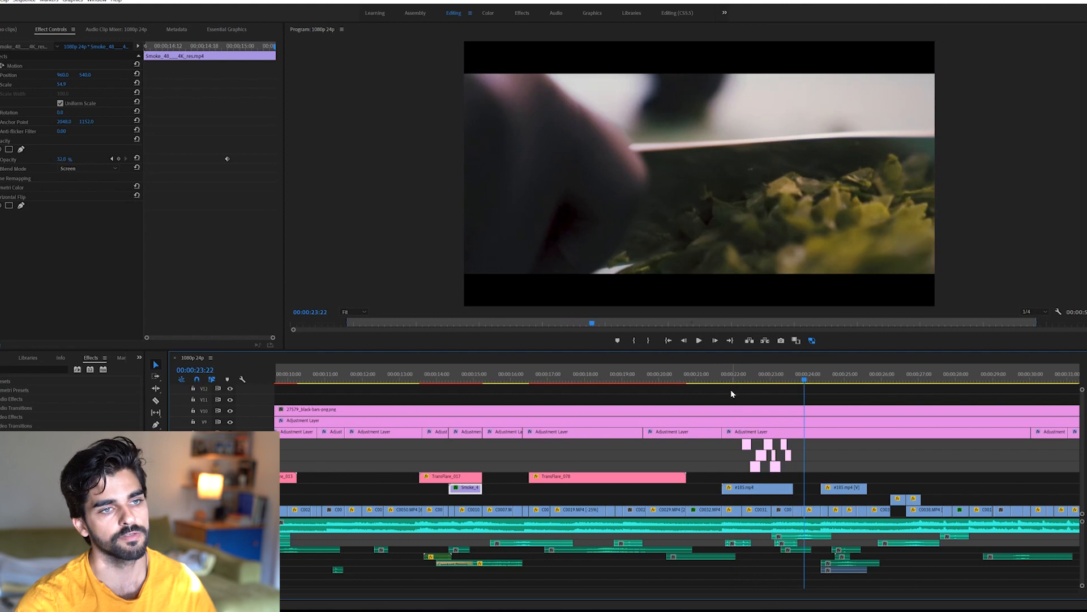
{"action": "left_click", "coordinate": [730, 383]}
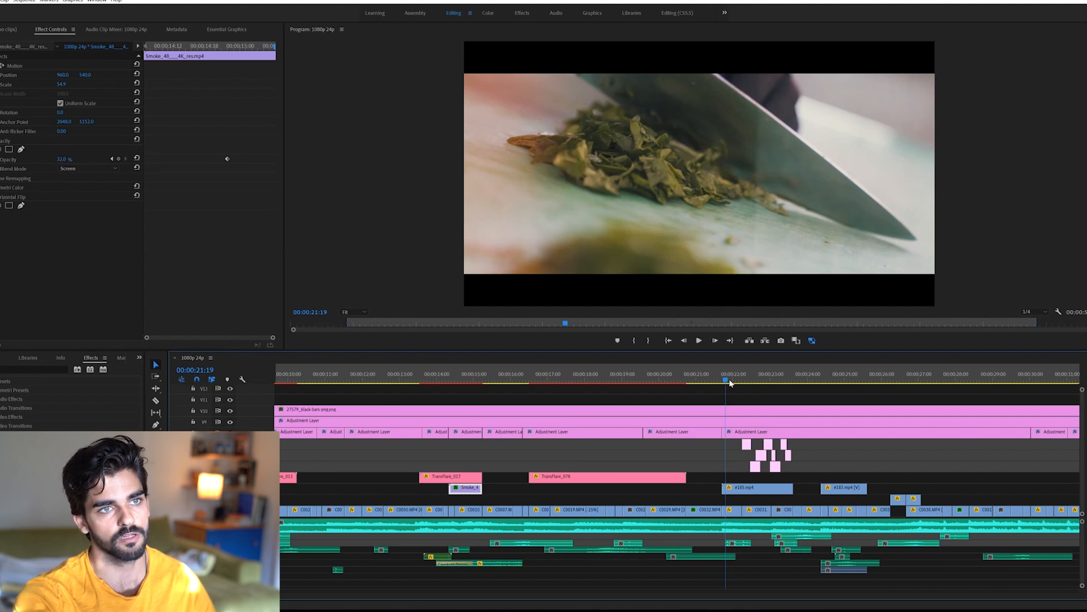
{"action": "key", "text": "space"}
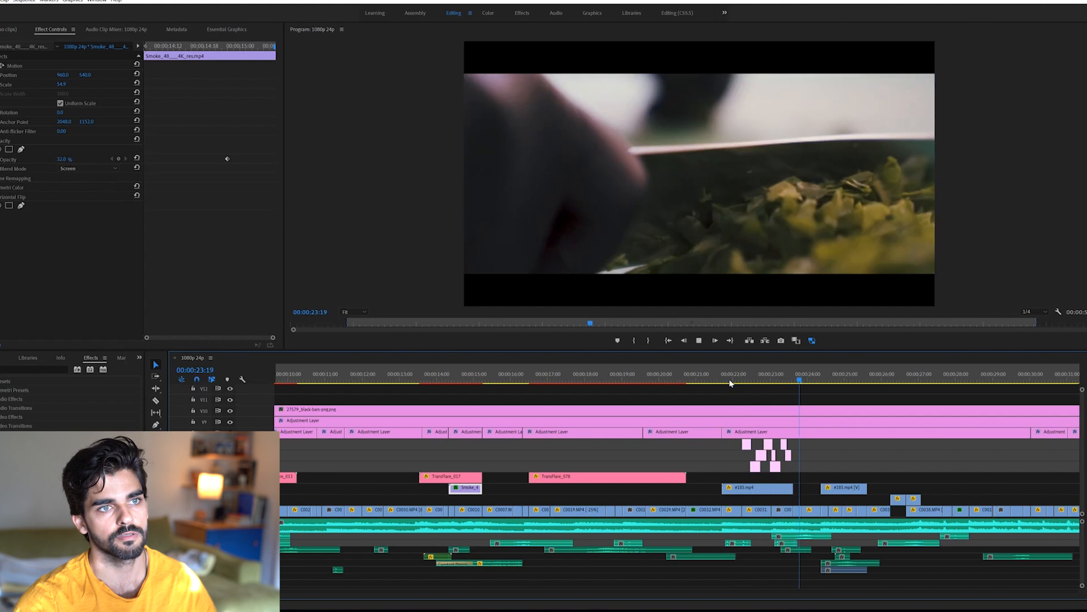
{"action": "key", "text": "space"}
Step: Continue playback through the blender shot at 00:00:30:11 and the onion shot to the TransFlare overlay around 00:00:38:16
{"action": "key", "text": "space"}
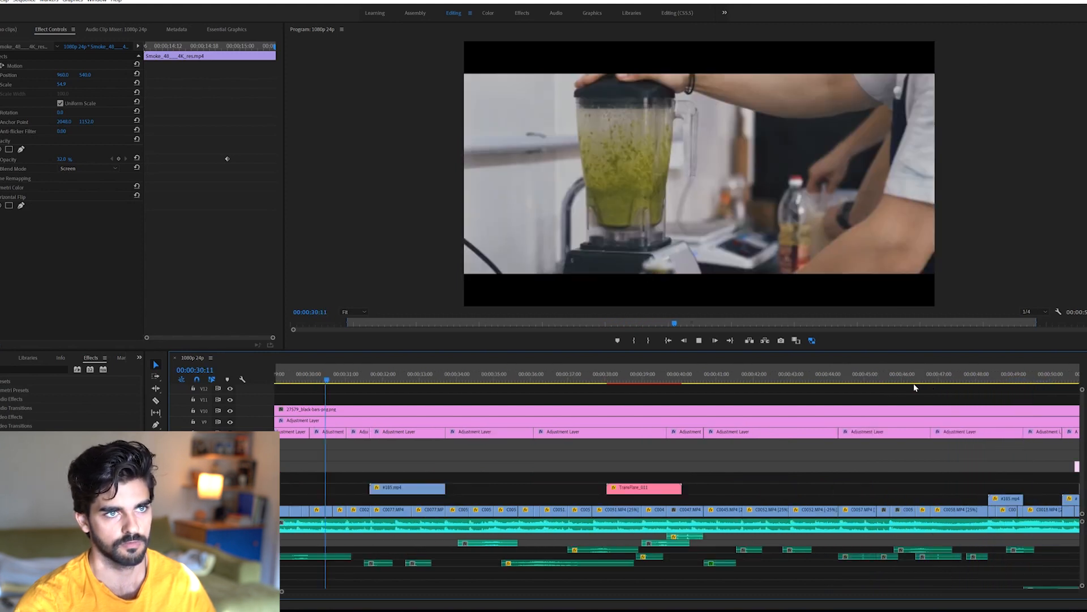
{"action": "key", "text": "space"}
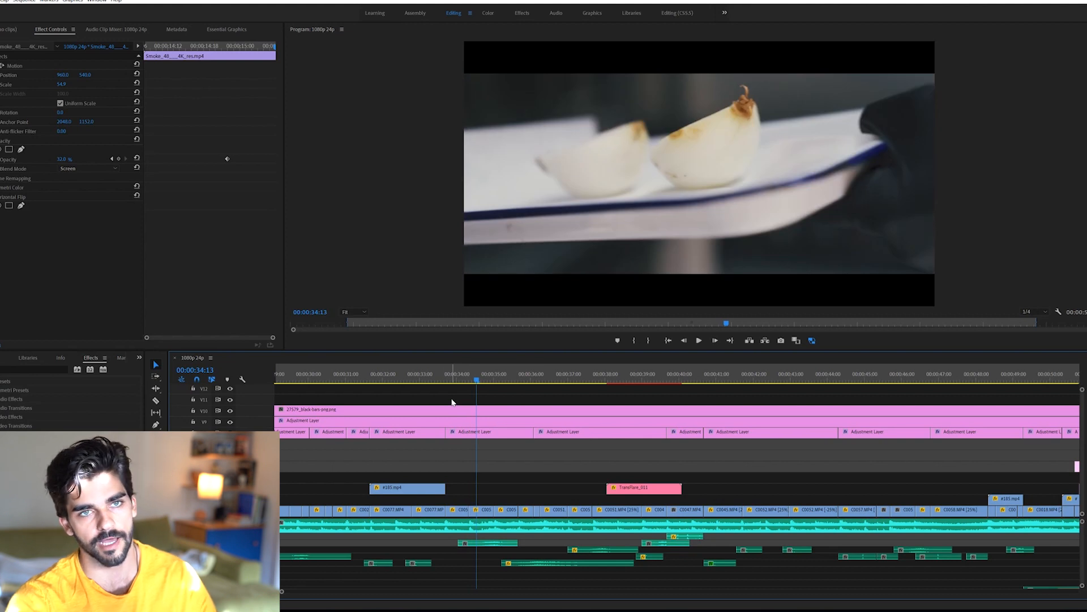
{"action": "key", "text": "space"}
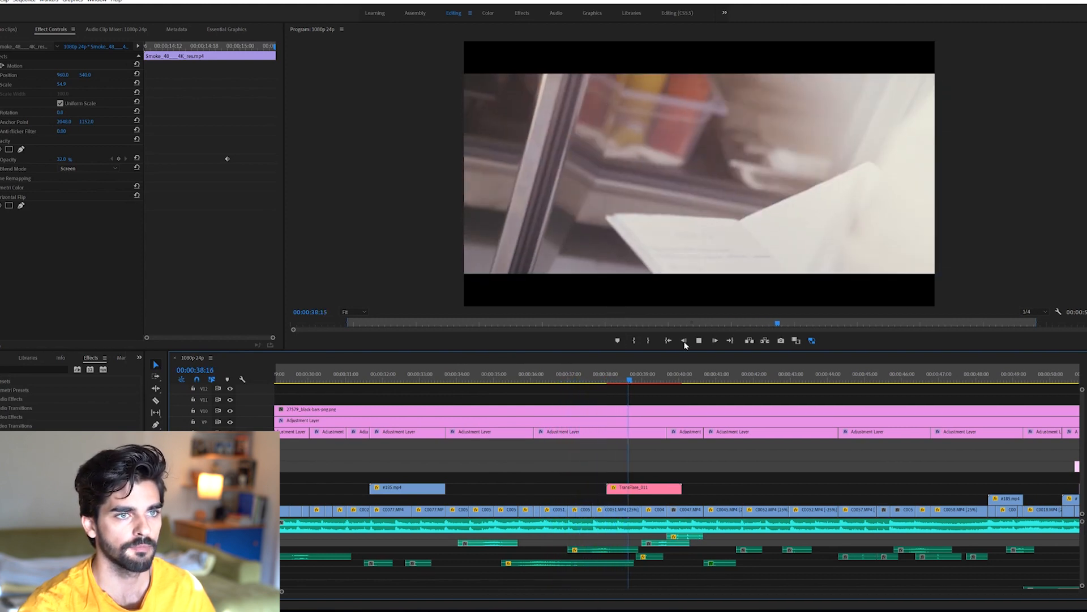
{"action": "left_click", "coordinate": [699, 340]}
{"action": "left_click", "coordinate": [642, 377]}
Step: Select the overlay clip above the dough-rolling shot at 00:00:32:07, inspect its opacity keyframes and Screen blend mode, and play to 00:00:33:03
{"action": "left_click", "coordinate": [394, 380]}
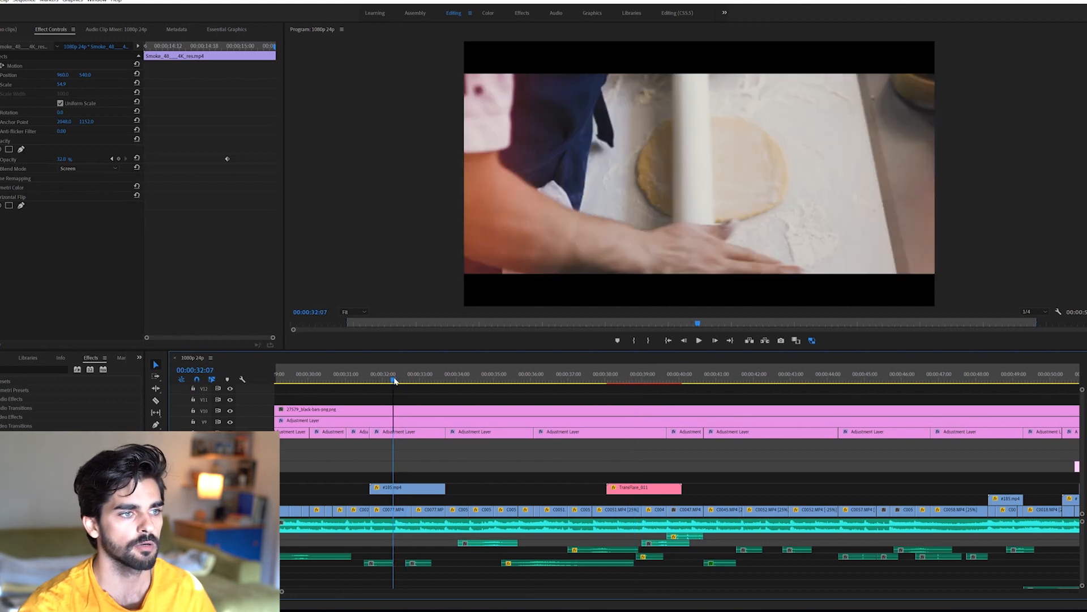
{"action": "left_click", "coordinate": [400, 489]}
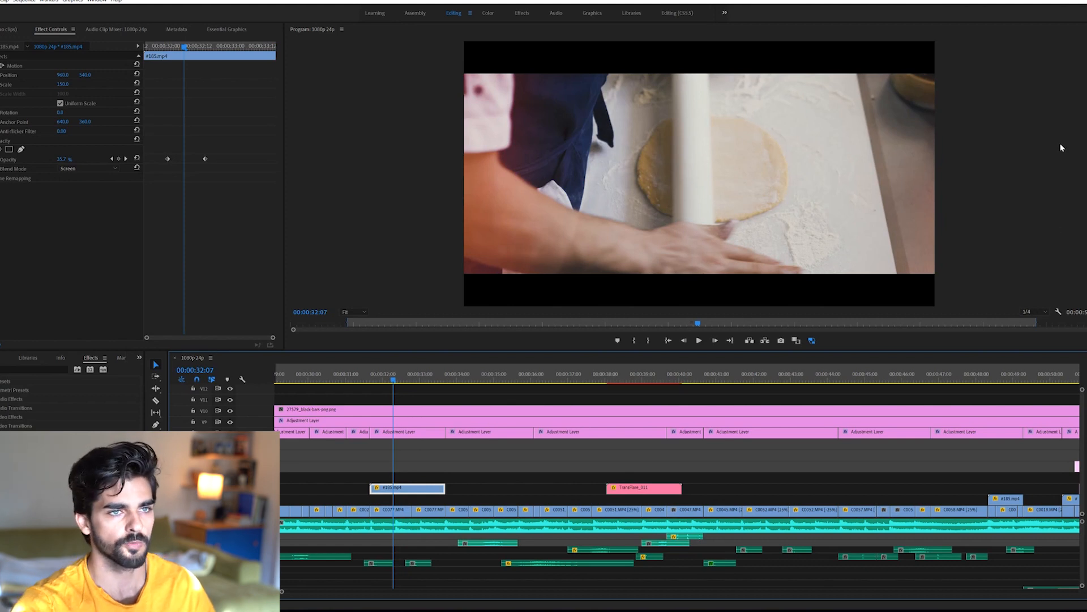
{"action": "key", "text": "space"}
{"action": "key", "text": "space"}
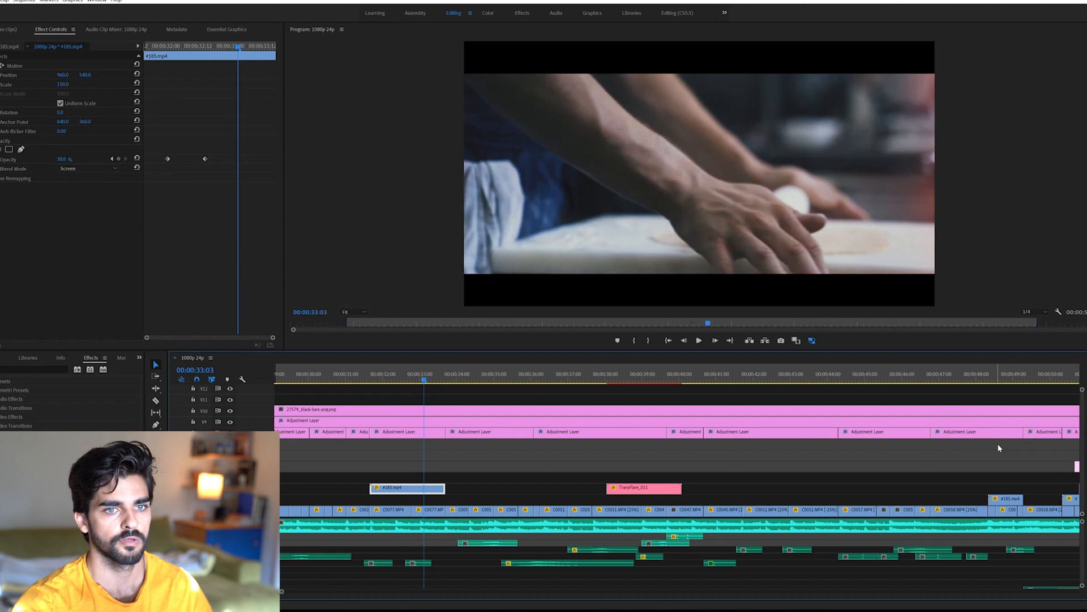
{"action": "left_click_drag", "start_coordinate": [430, 382], "coordinate": [393, 379]}
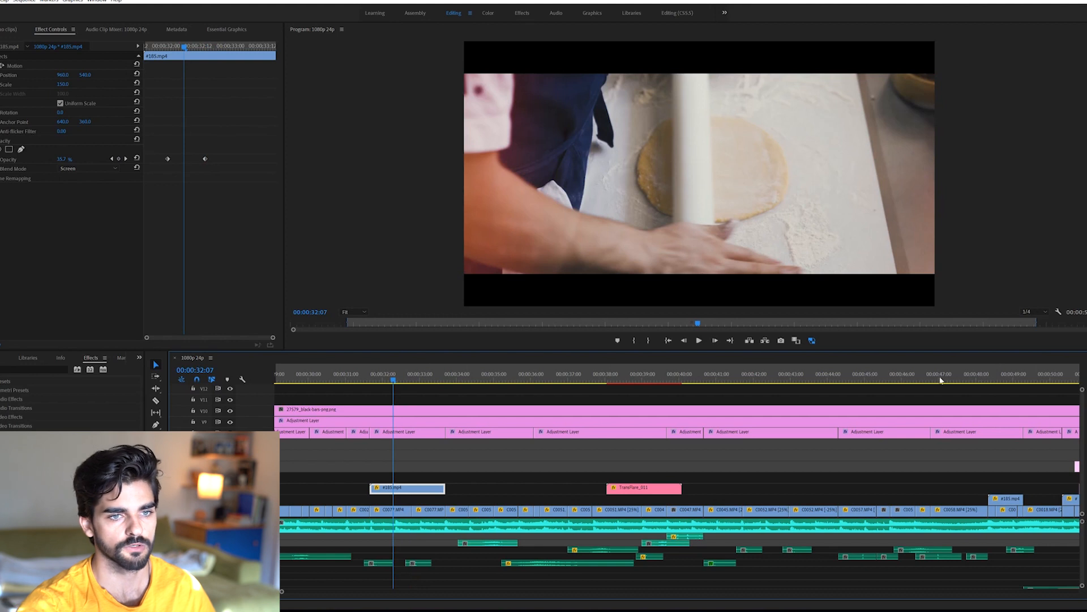
Step: Play the meat-tenderizing shots up to 00:00:49:17 and continue through the LEMON title to the lemon-zesting shot at 00:00:53:17
{"action": "left_click", "coordinate": [846, 372]}
{"action": "key", "text": "space"}
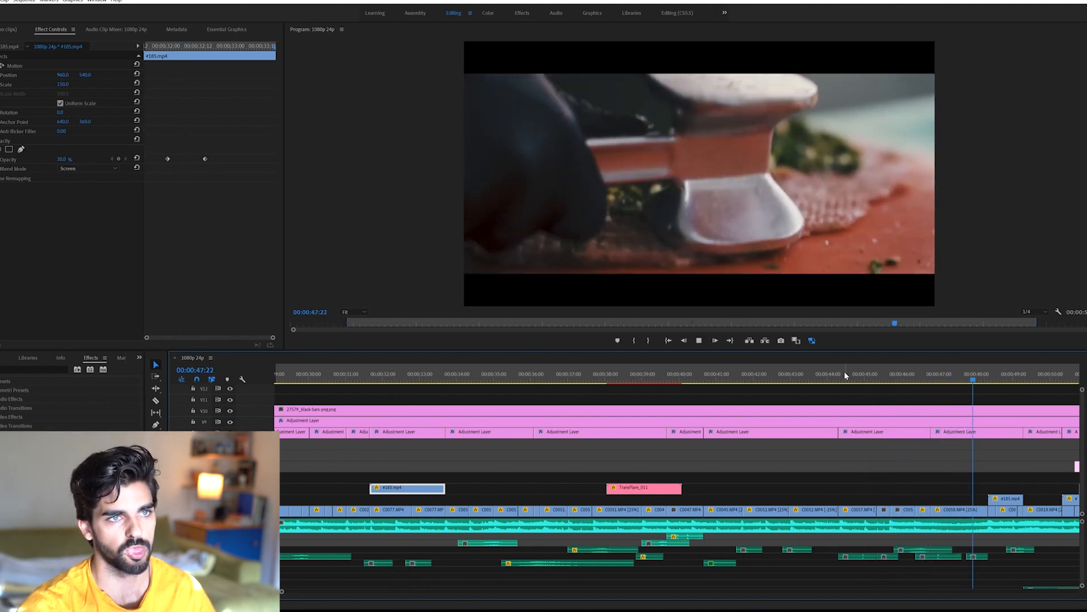
{"action": "key", "text": "space"}
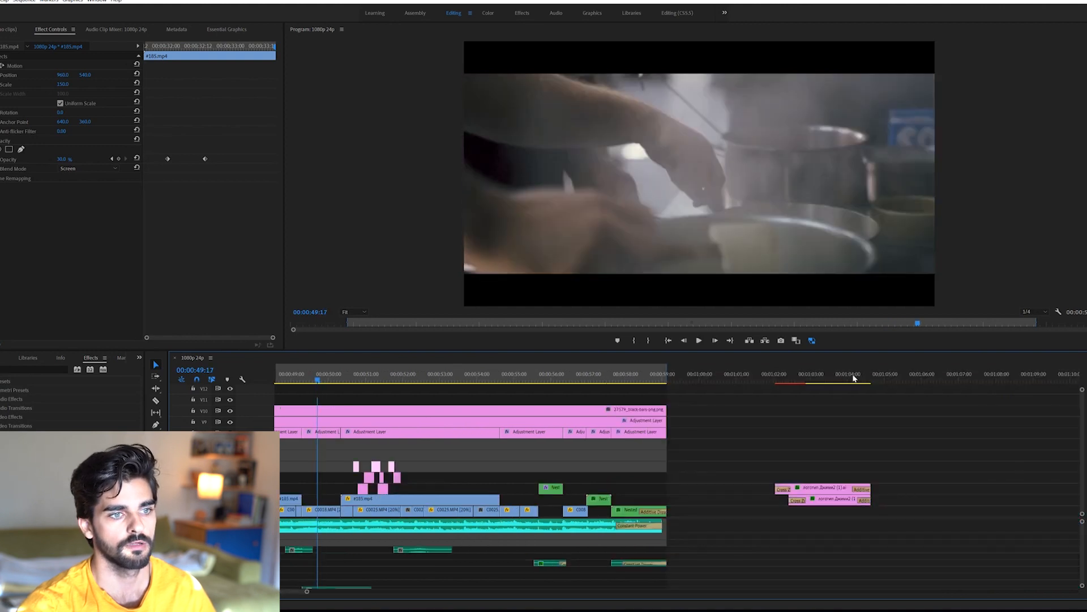
{"action": "key", "text": "space"}
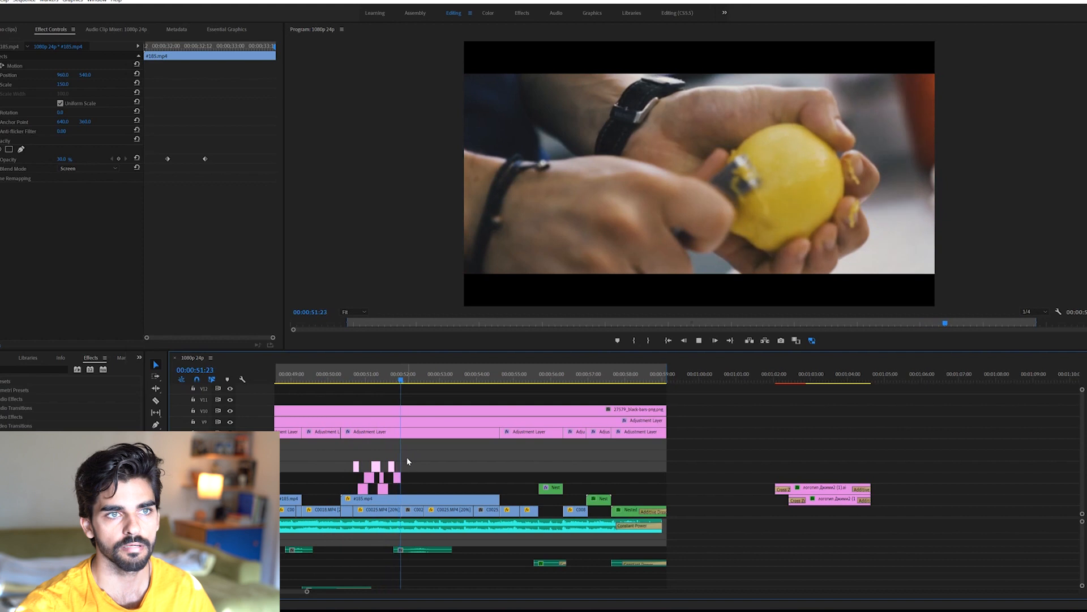
{"action": "key", "text": "space"}
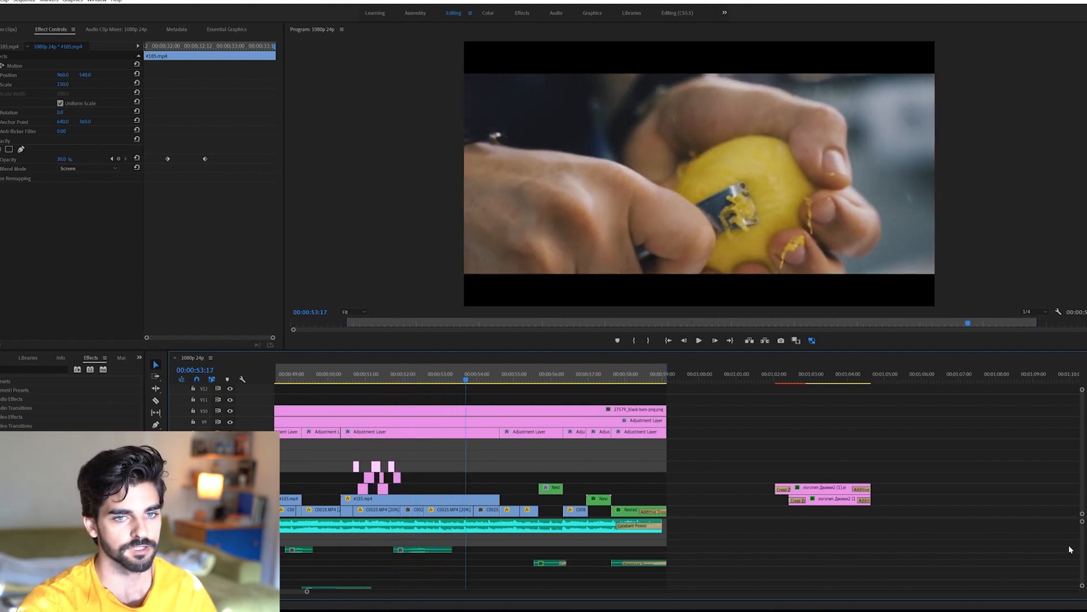
Step: Show the lower audio tracks and replay the LEMON title section from 00:00:50:23 to the chef shot around 00:00:55:01
{"action": "scroll", "coordinate": [1083, 556], "scroll_direction": "down", "scroll_amount": 3}
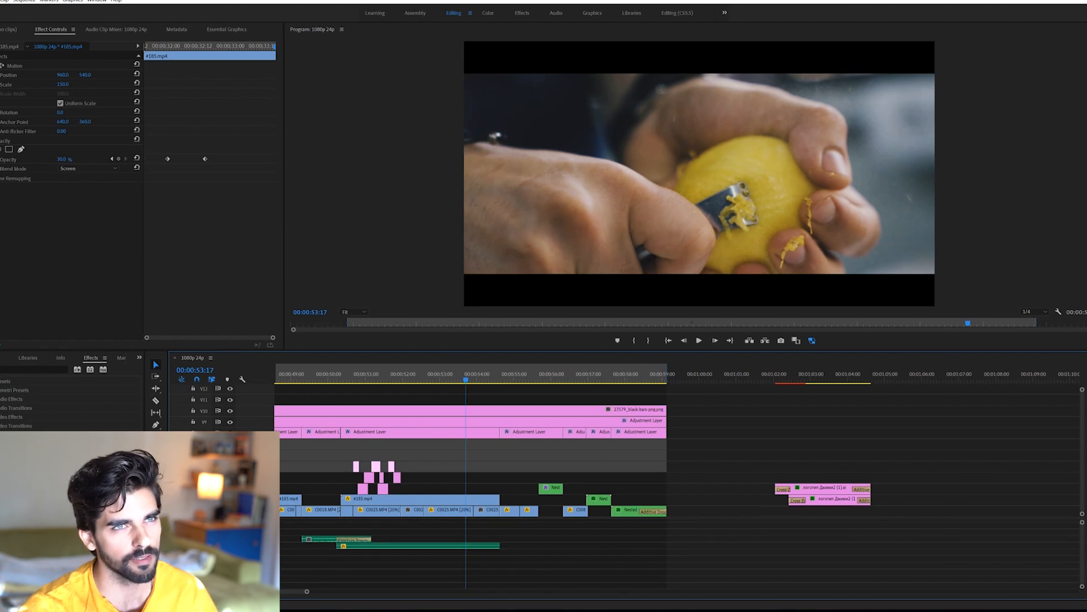
{"action": "left_click_drag", "start_coordinate": [465, 374], "coordinate": [365, 361]}
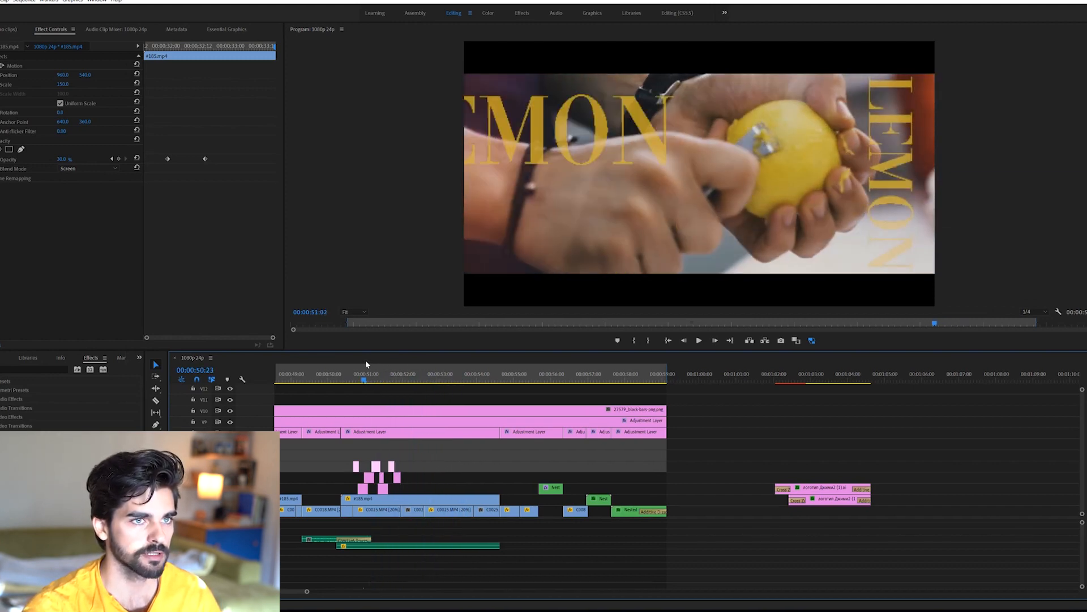
{"action": "key", "text": "space"}
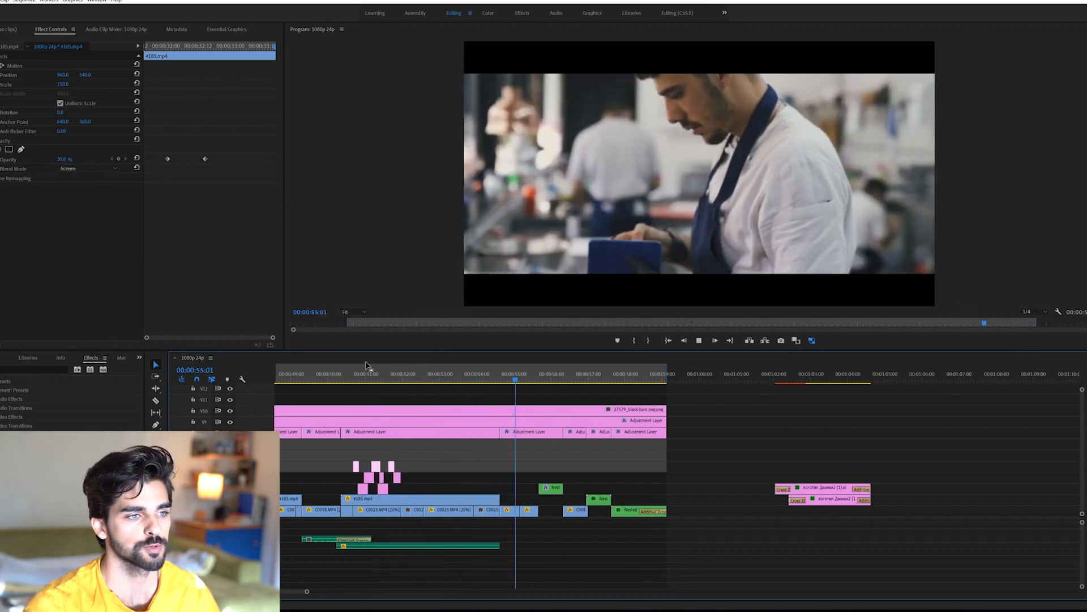
{"action": "key", "text": "space"}
Step: Play the closing shots from 00:00:55:08 through the plated dish to the final fade at 00:00:58:20
{"action": "left_click", "coordinate": [526, 377]}
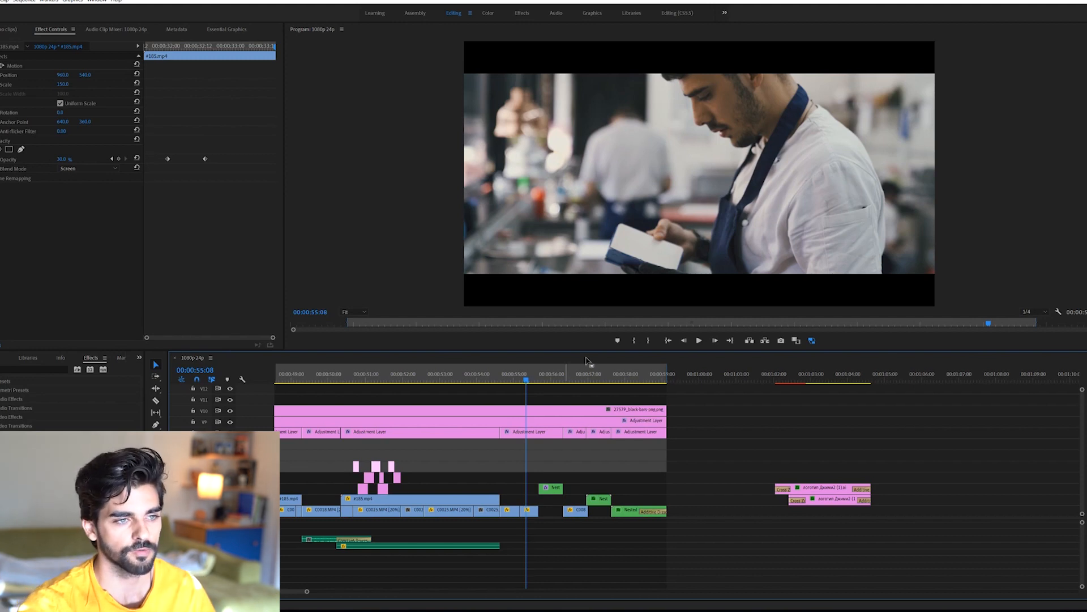
{"action": "key", "text": "space"}
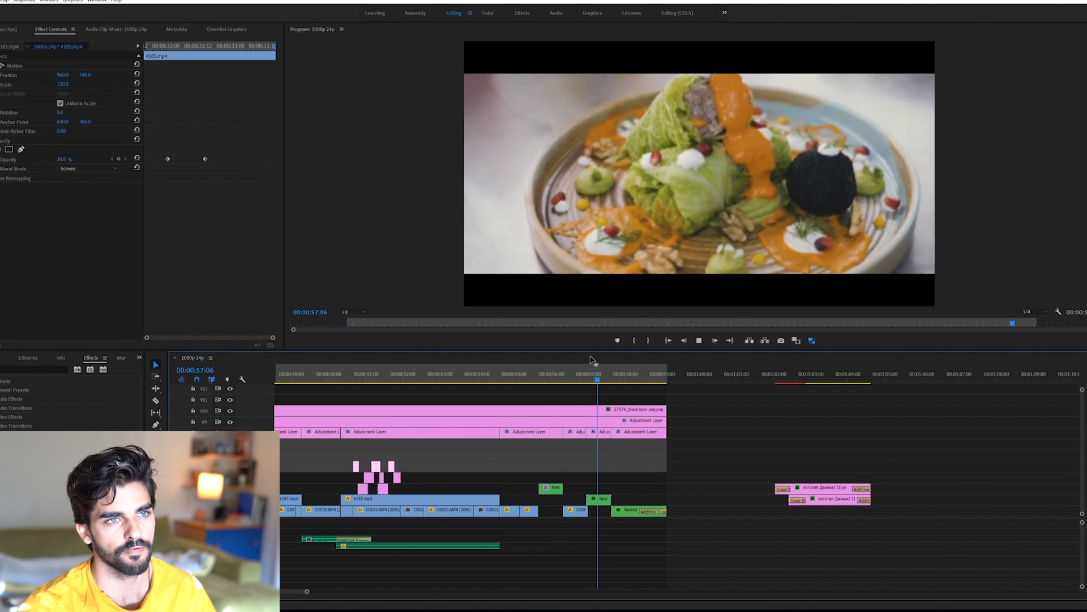
{"action": "key", "text": "space"}
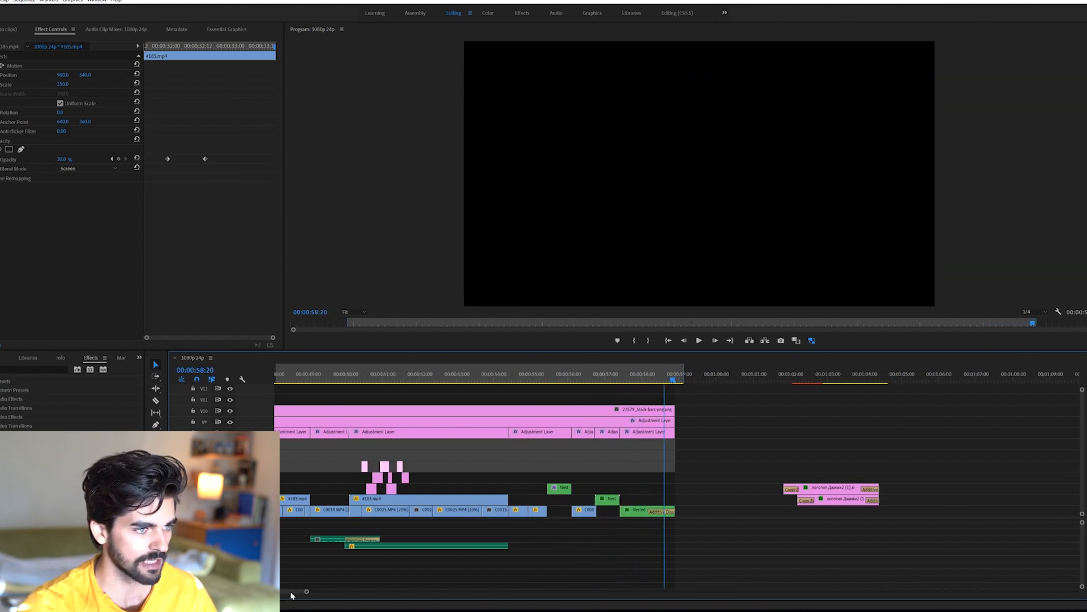
Step: Show the whole timeline and select the short adjustment layer at 00:00:10:19 to inspect its Lumetri Color settings
{"action": "scroll", "coordinate": [295, 595], "scroll_direction": "up", "scroll_amount": 15}
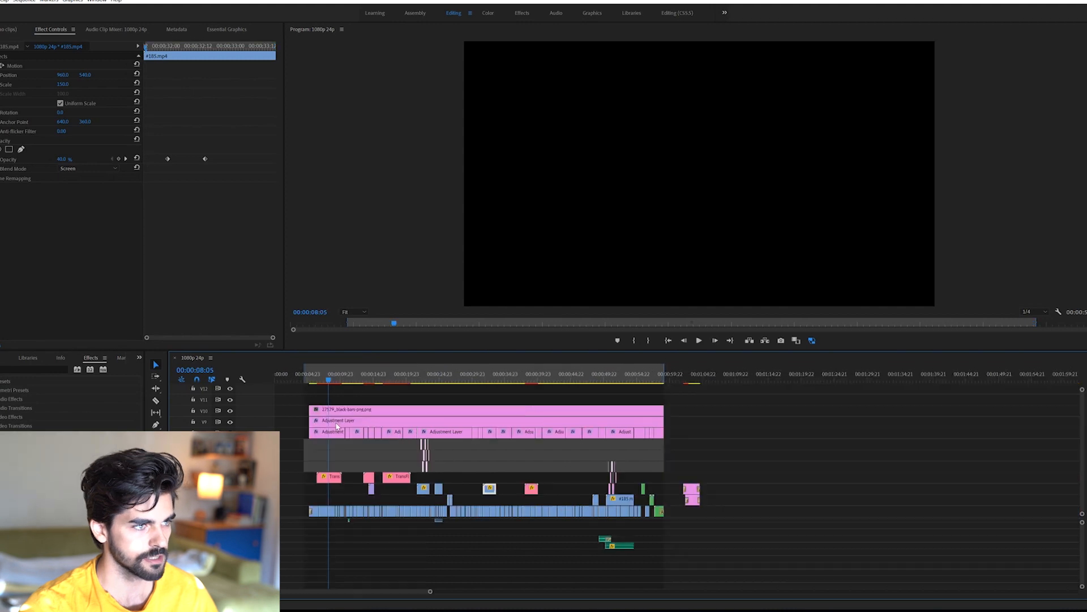
{"action": "left_click_drag", "start_coordinate": [430, 593], "coordinate": [346, 592]}
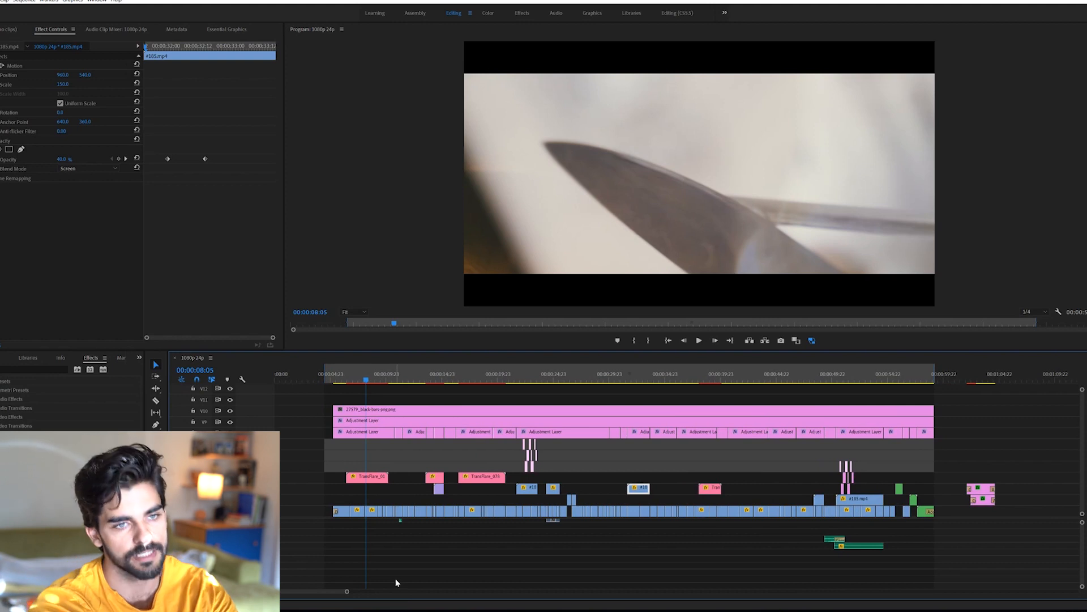
{"action": "left_click", "coordinate": [395, 379]}
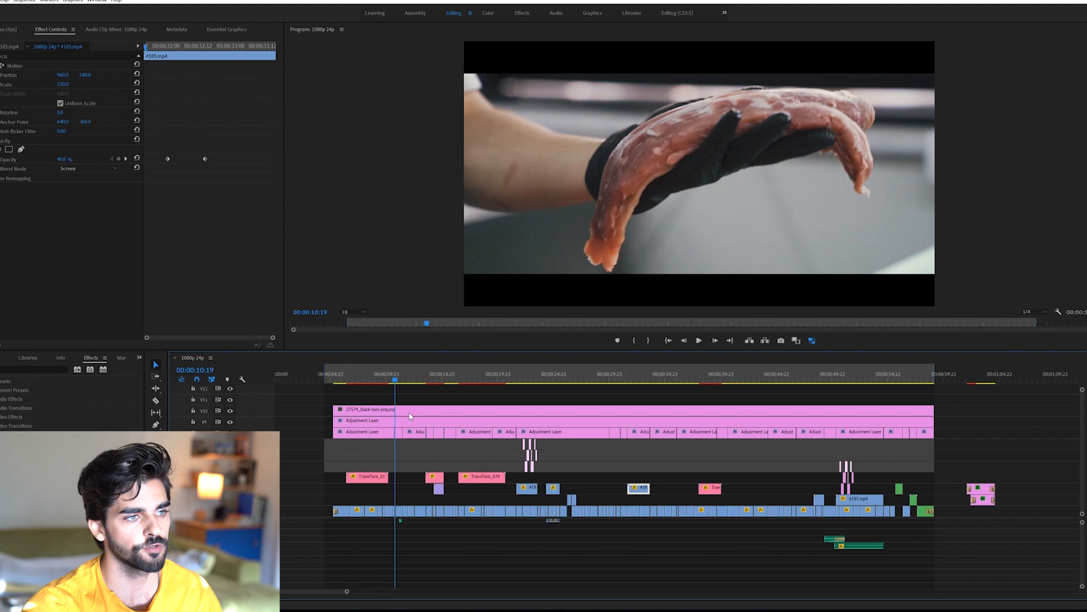
{"action": "left_click", "coordinate": [399, 433]}
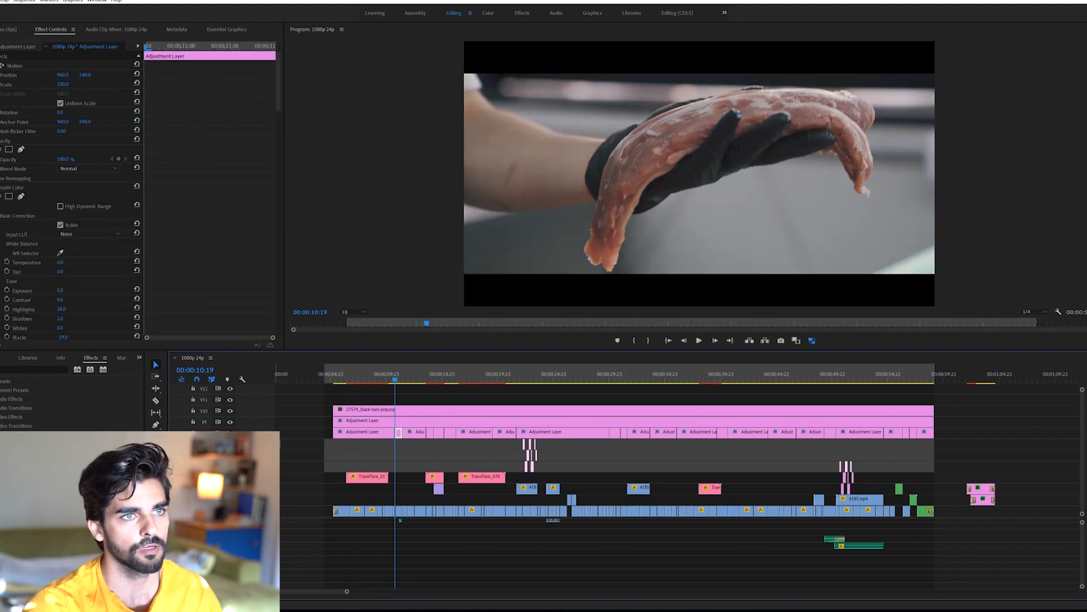
Step: Compare the color grade of further shots along the timeline, including those at 00:00:24:09 and 00:00:45:08
{"action": "left_click", "coordinate": [547, 378]}
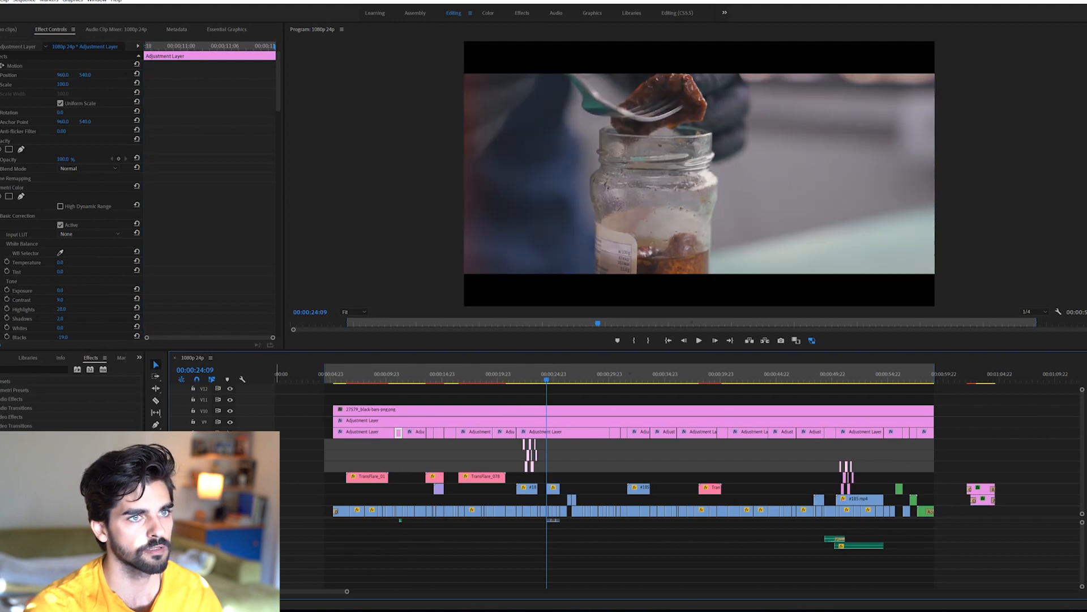
{"action": "left_click_drag", "start_coordinate": [640, 379], "coordinate": [781, 378]}
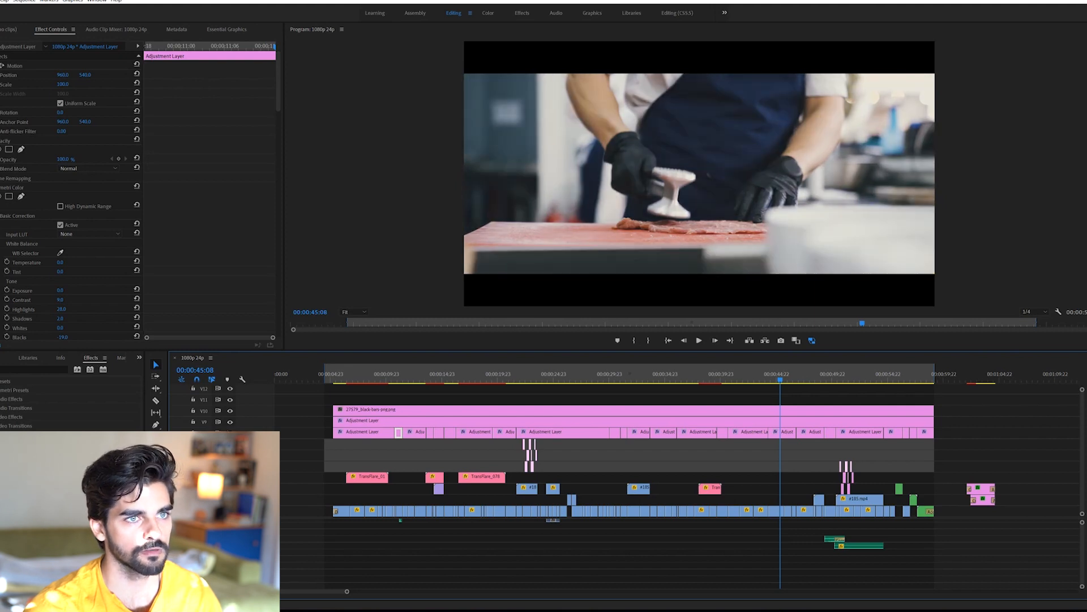
{"action": "left_click", "coordinate": [805, 381]}
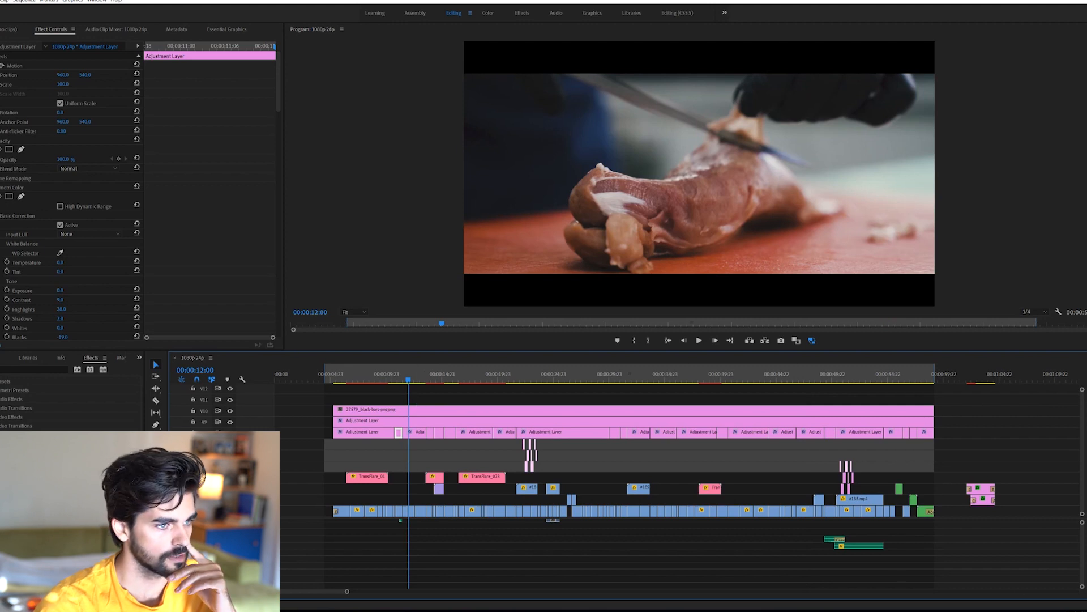
Step: Magnify the start of the timeline and play the knife-sharpening section up to about 00:00:09:00
{"action": "left_click_drag", "start_coordinate": [347, 592], "coordinate": [285, 591]}
{"action": "left_click", "coordinate": [316, 378]}
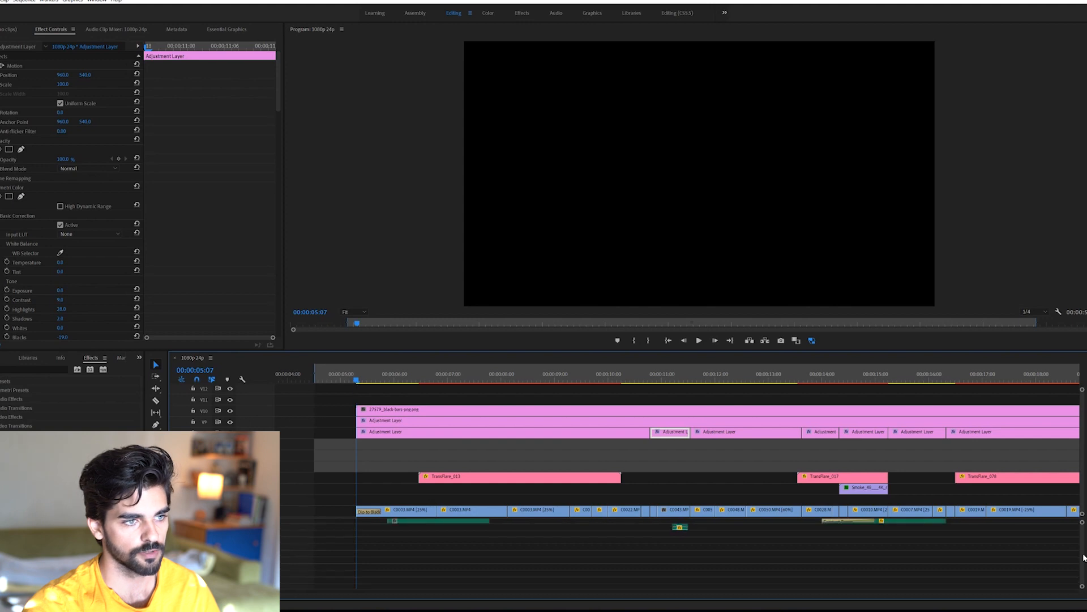
{"action": "left_click", "coordinate": [494, 378]}
{"action": "key", "text": "space"}
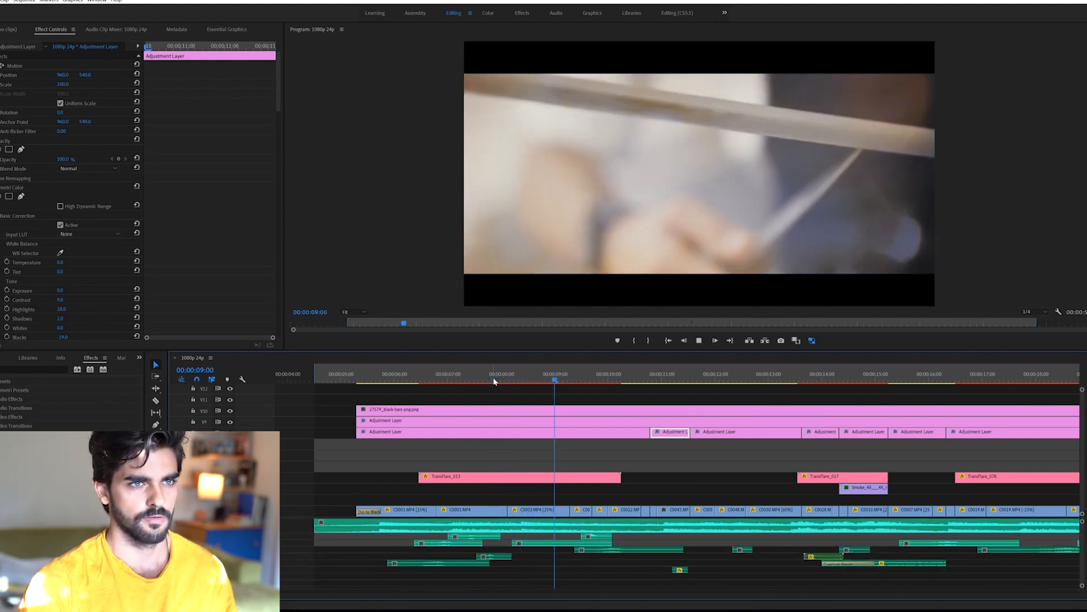
Step: Replay the opening shots from the beginning of the edit, pause at 00:00:09:07, and continue to the writing shot at 00:00:10:09
{"action": "left_click", "coordinate": [387, 379]}
{"action": "left_click", "coordinate": [375, 382]}
{"action": "key", "text": "space"}
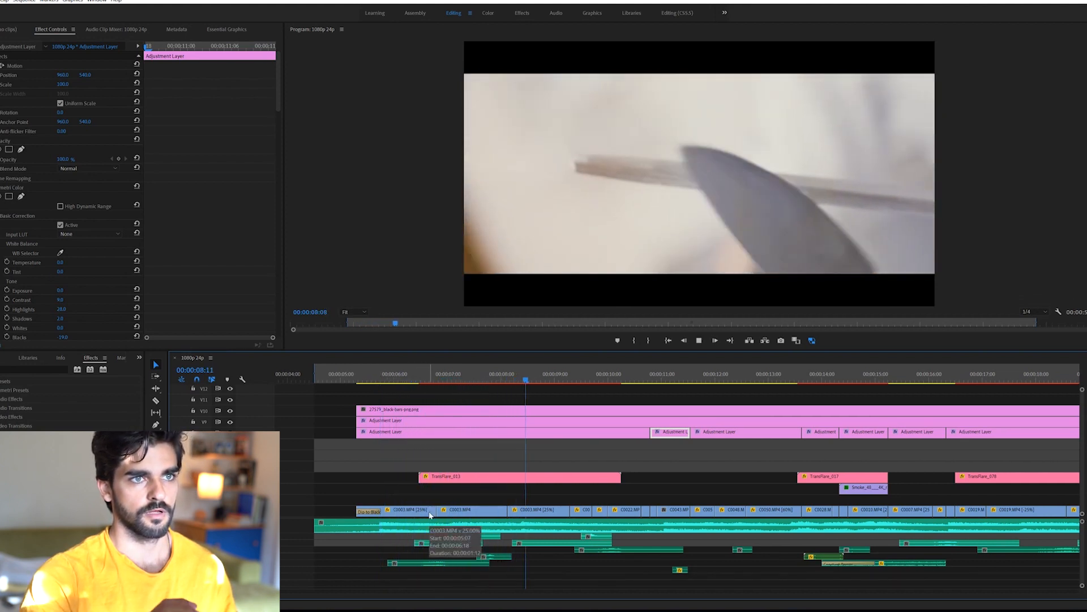
{"action": "key", "text": "space"}
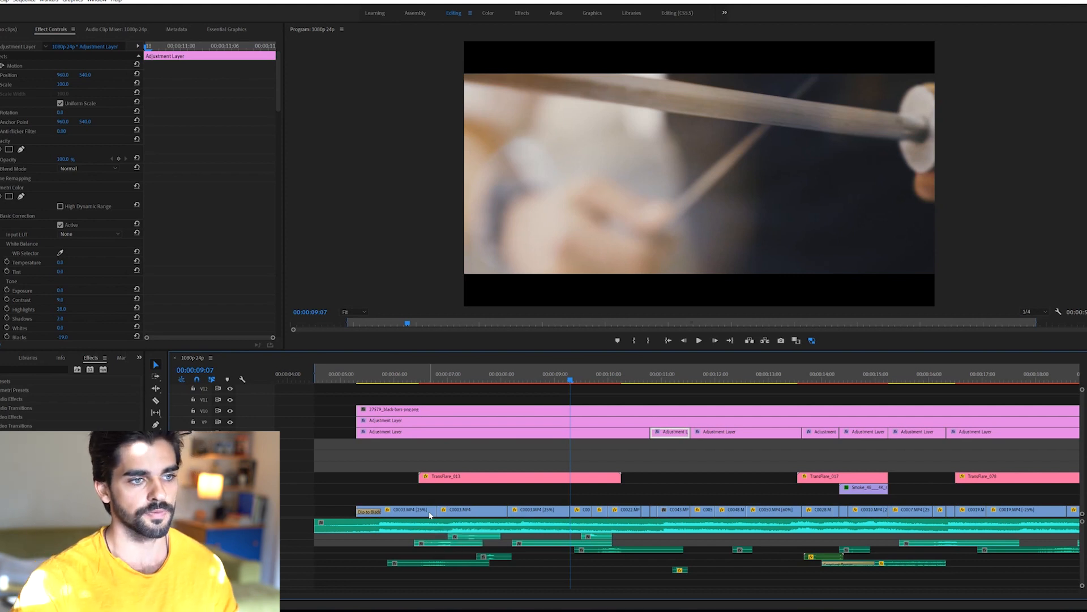
{"action": "key", "text": "space"}
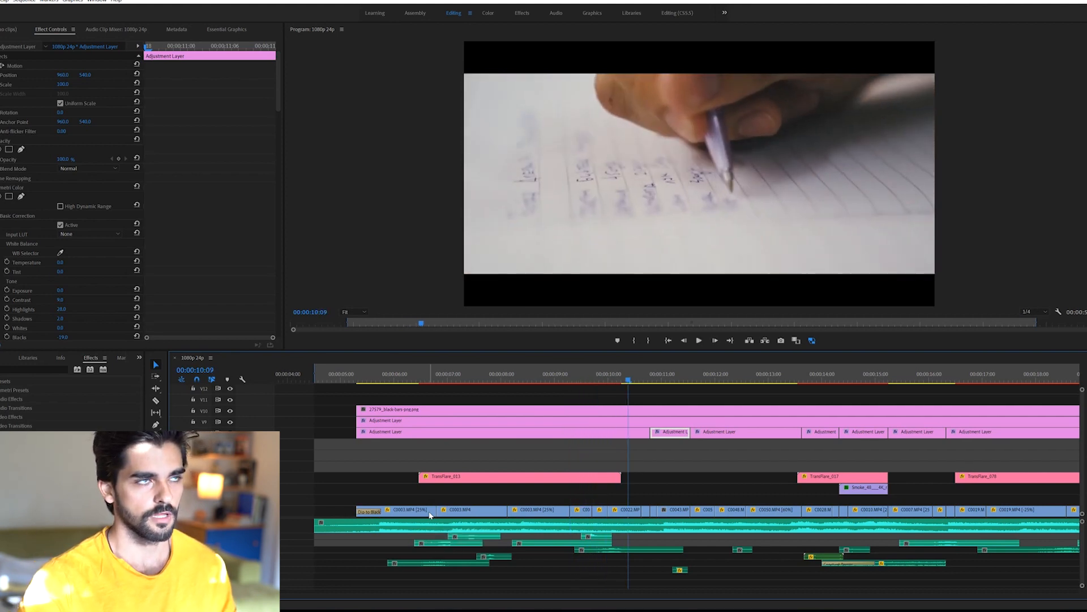
Step: Replay the transition from the knife sharpening at 00:00:08:21 to the writing shot and continue to the meat shot around 00:00:10:23
{"action": "left_click", "coordinate": [549, 374]}
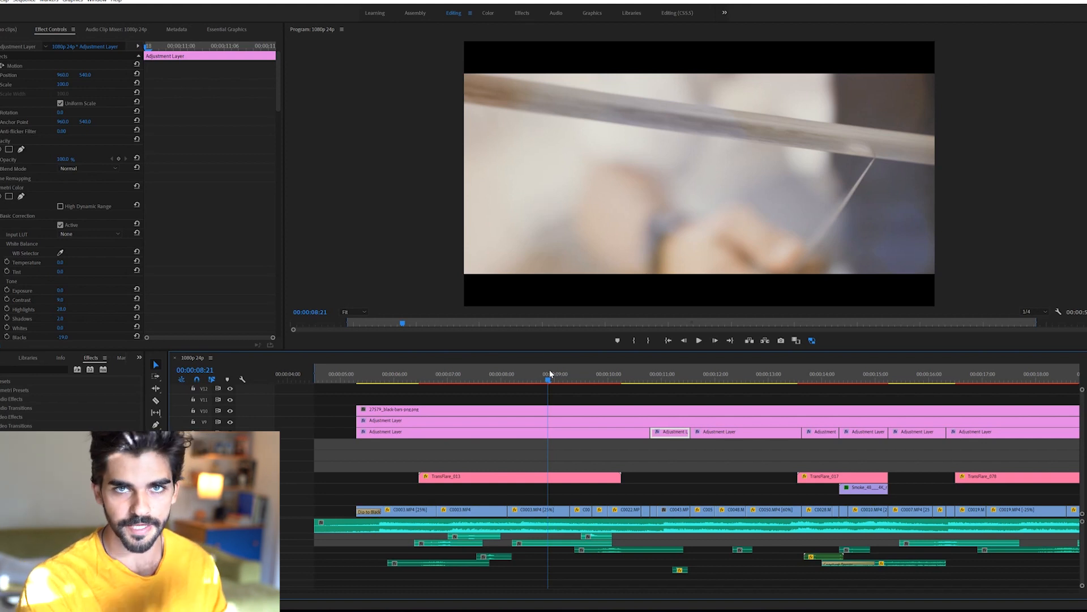
{"action": "key", "text": "space"}
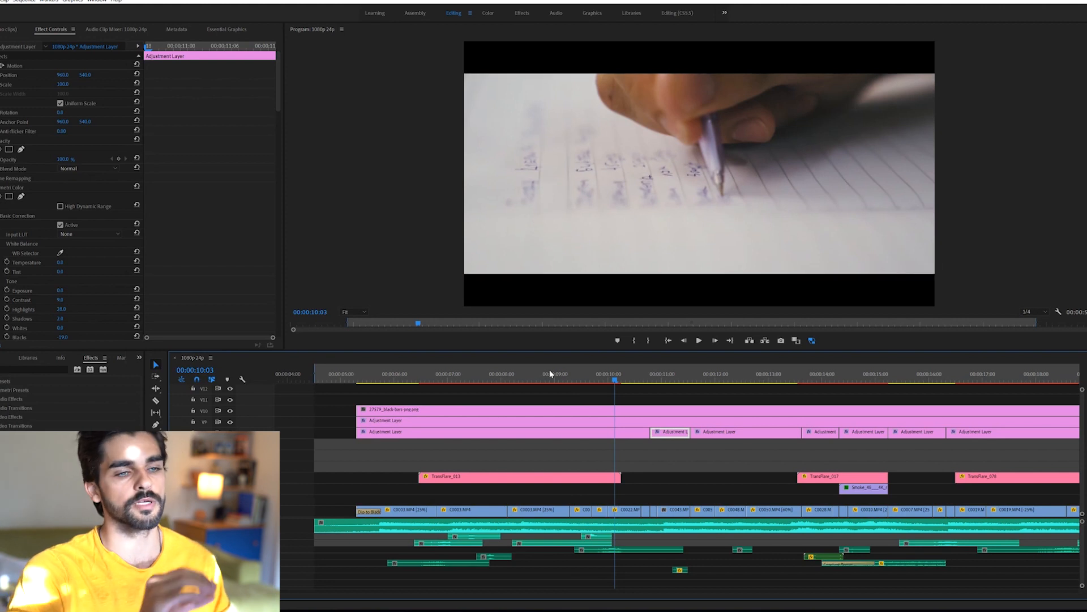
{"action": "key", "text": "space"}
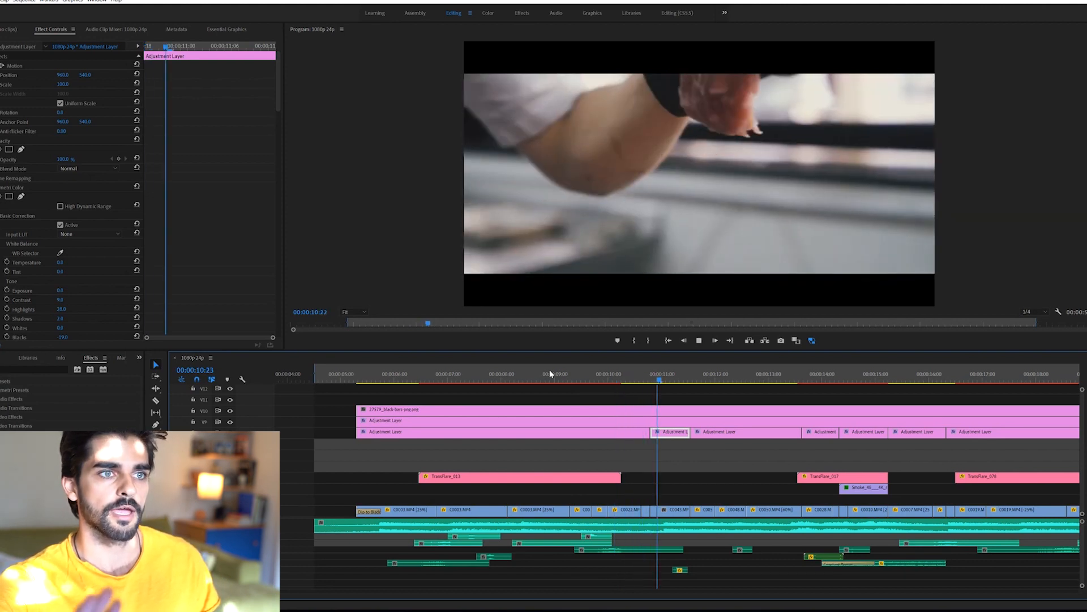
Step: Replay the cut from the writing shot at 00:00:10:15 into the meat shot, pausing at 00:00:10:23 and 00:00:11:05
{"action": "left_click", "coordinate": [550, 369]}
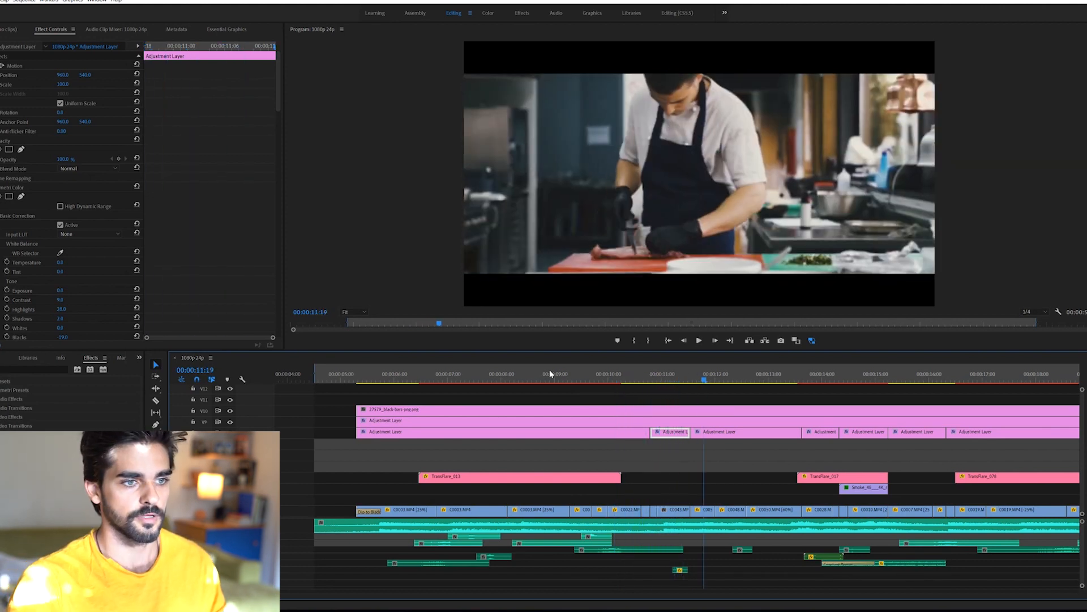
{"action": "left_click", "coordinate": [644, 384]}
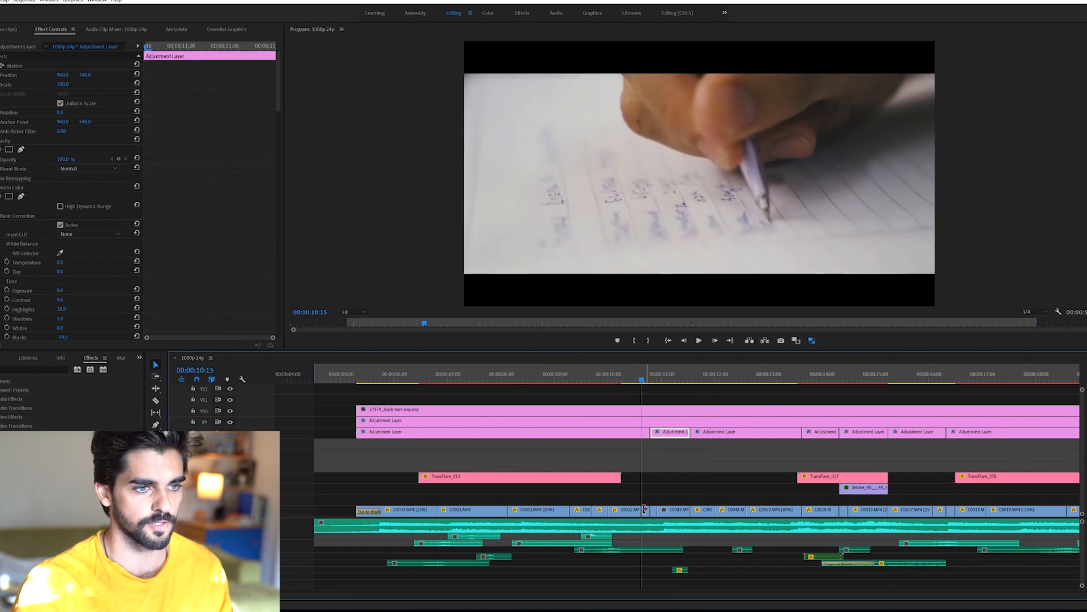
{"action": "key", "text": "space"}
{"action": "key", "text": "space"}
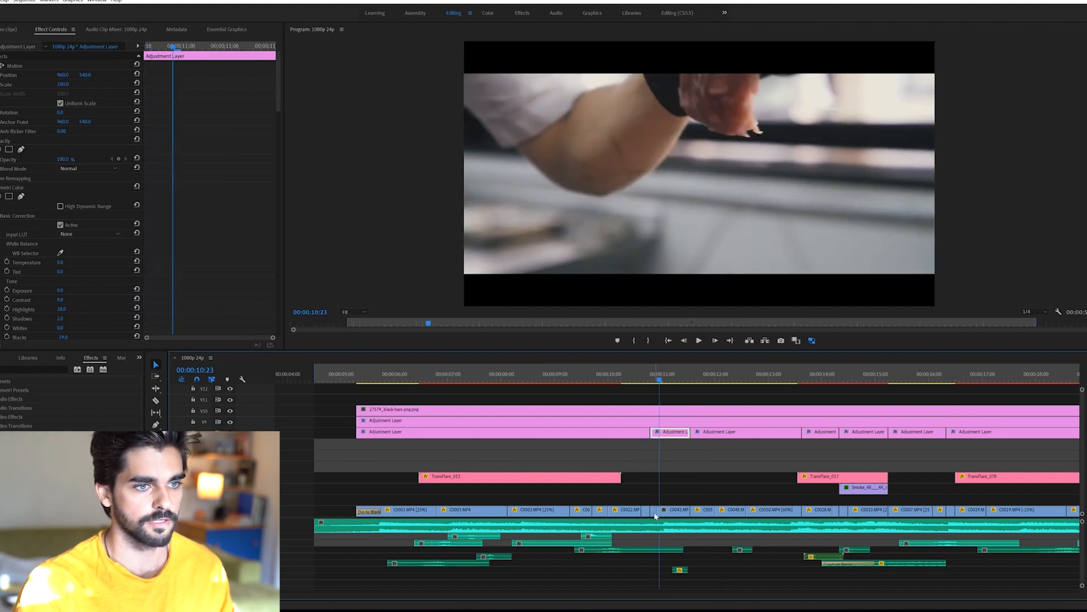
{"action": "key", "text": "space"}
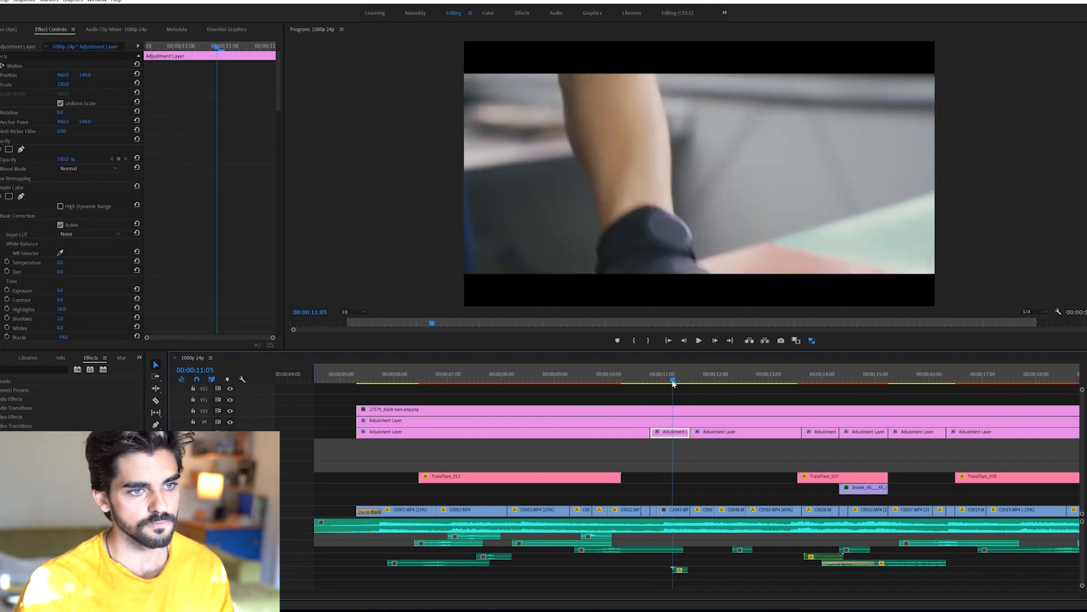
{"action": "key", "text": "space"}
Step: Deselect the clips, scrub the meat-cutting shots past 00:00:12:00, and play on to the stove-knob shot around 00:00:14:00
{"action": "left_click", "coordinate": [661, 388]}
{"action": "left_click_drag", "start_coordinate": [655, 380], "coordinate": [713, 383]}
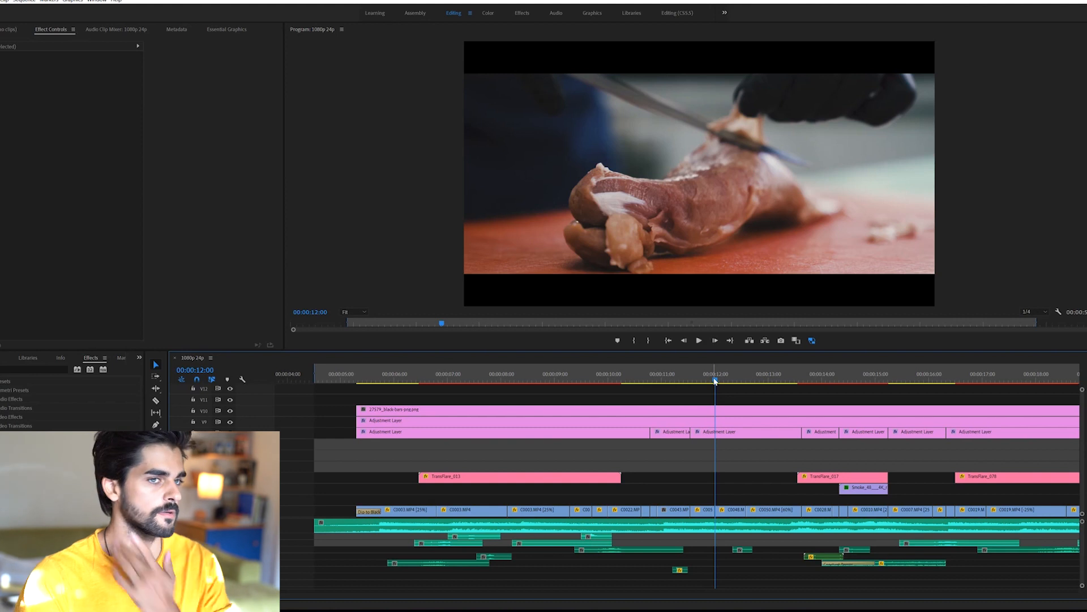
{"action": "left_click_drag", "start_coordinate": [715, 381], "coordinate": [775, 384]}
{"action": "key", "text": "space"}
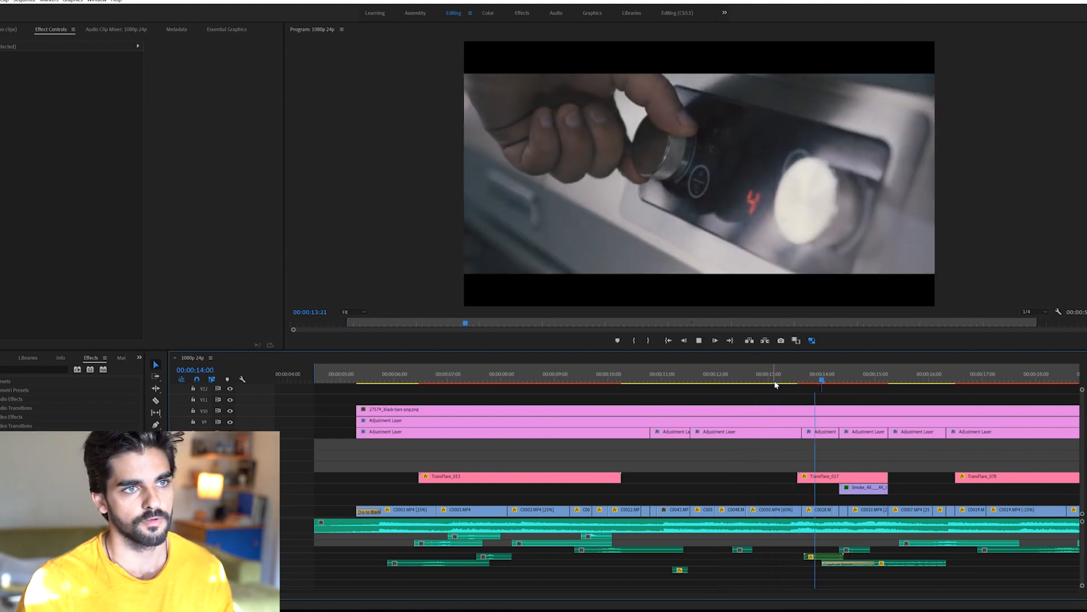
{"action": "key", "text": "space"}
Step: Replay the transition from the stove knob to the smoke shot at 00:00:14:10 and continue to the rice pot at 00:00:15:22
{"action": "mouse_move", "coordinate": [809, 378]}
{"action": "left_mouse_down"}
{"action": "mouse_move", "coordinate": [839, 378]}
{"action": "mouse_move", "coordinate": [820, 379]}
{"action": "left_mouse_up"}
{"action": "key", "text": "space"}
{"action": "key", "text": "space"}
{"action": "left_click", "coordinate": [822, 377]}
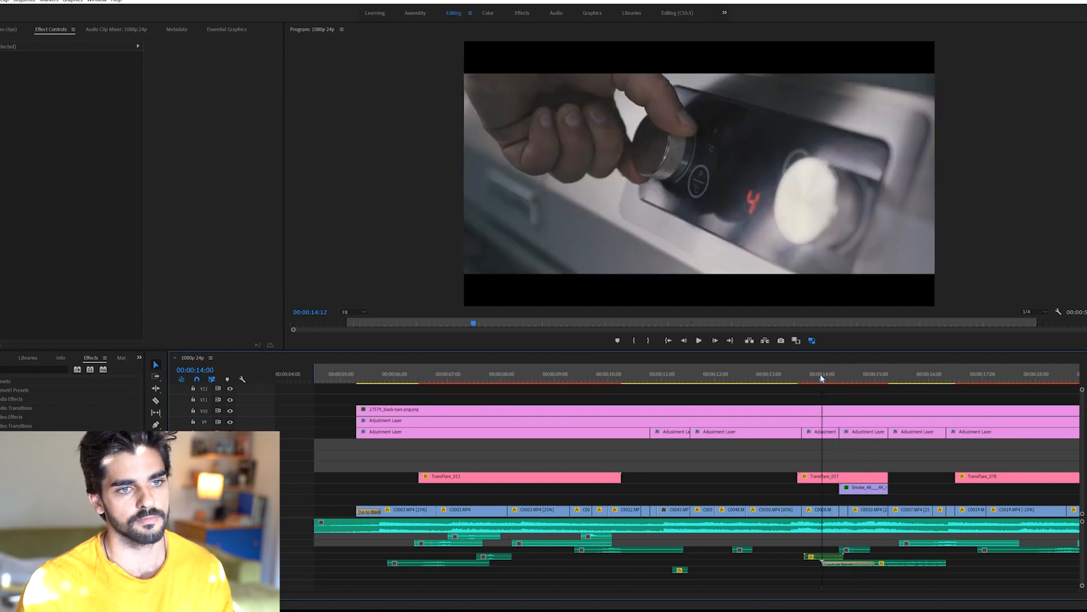
{"action": "key", "text": "space"}
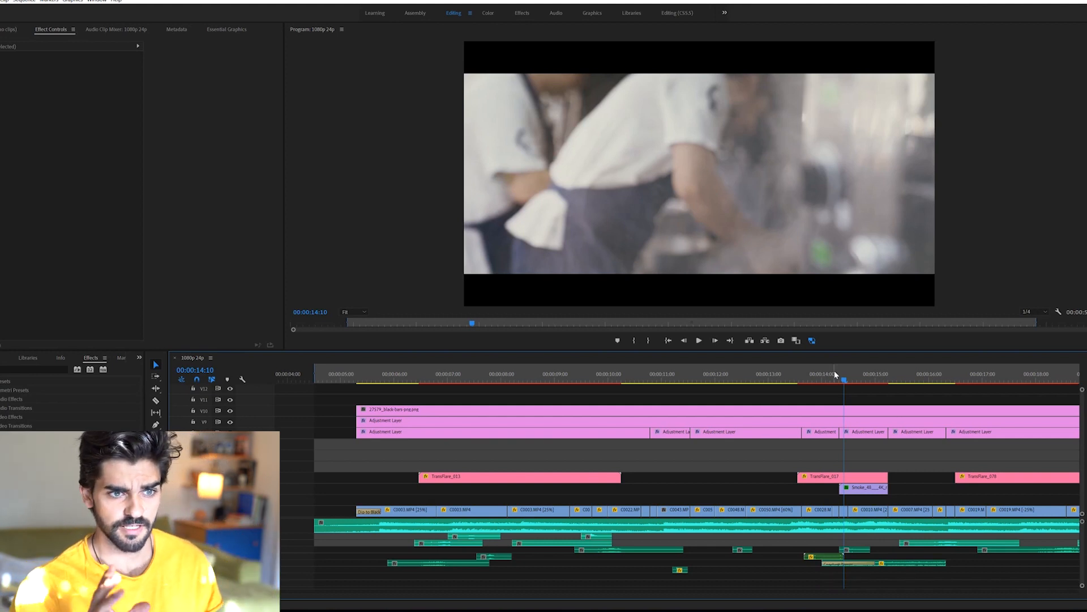
{"action": "key", "text": "space"}
{"action": "key", "text": "space"}
{"action": "key", "text": "space"}
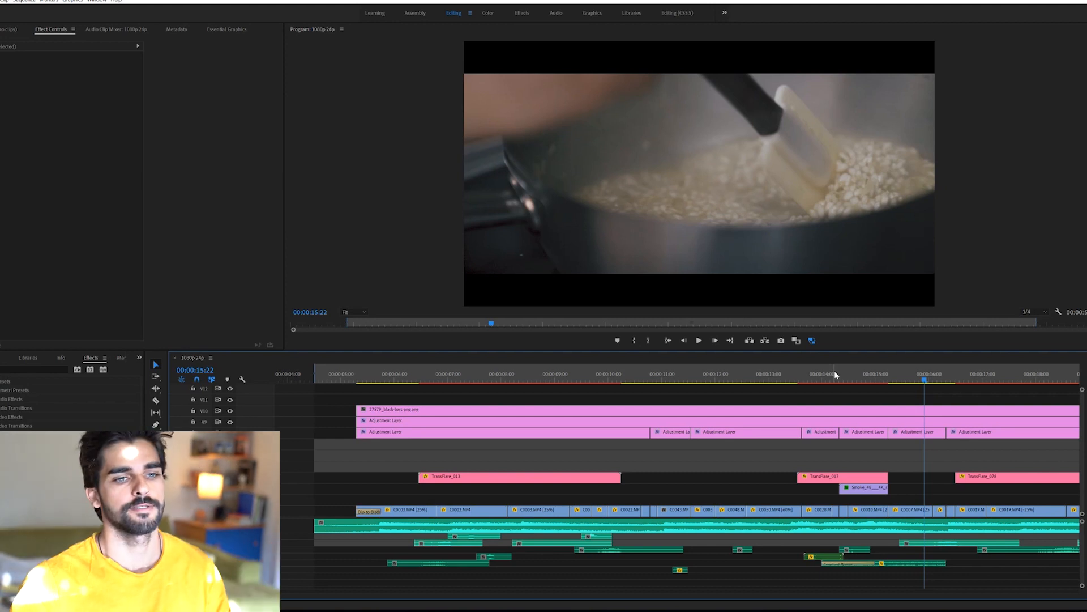
Step: Play to 00:00:16:18, replay the transition out of the rice pot from 00:00:15:18, and return to 00:00:16:02
{"action": "key", "text": "space"}
{"action": "key", "text": "space"}
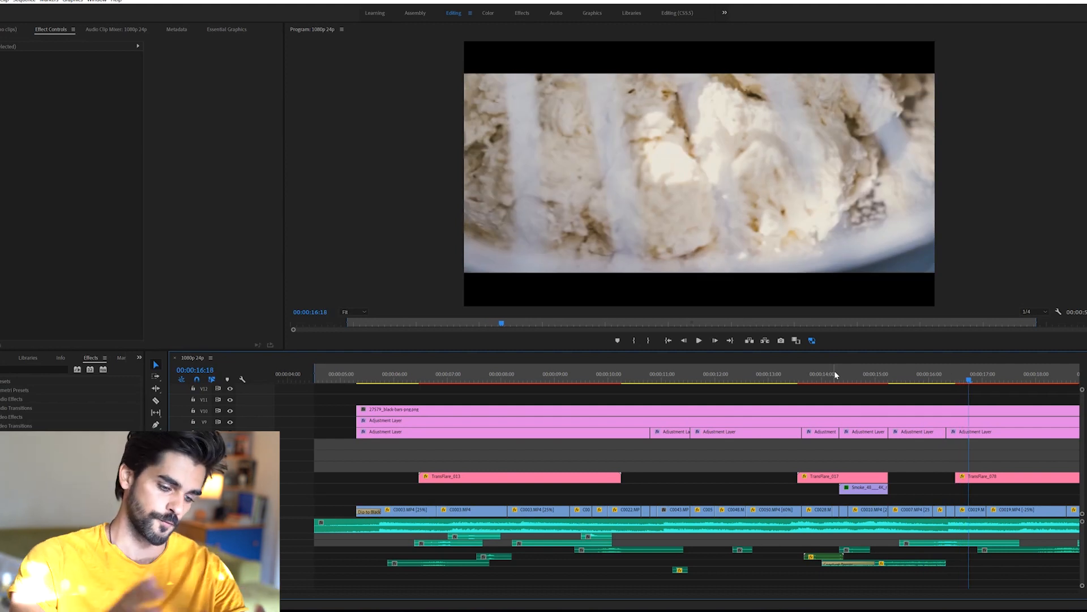
{"action": "left_click_drag", "start_coordinate": [929, 377], "coordinate": [918, 376]}
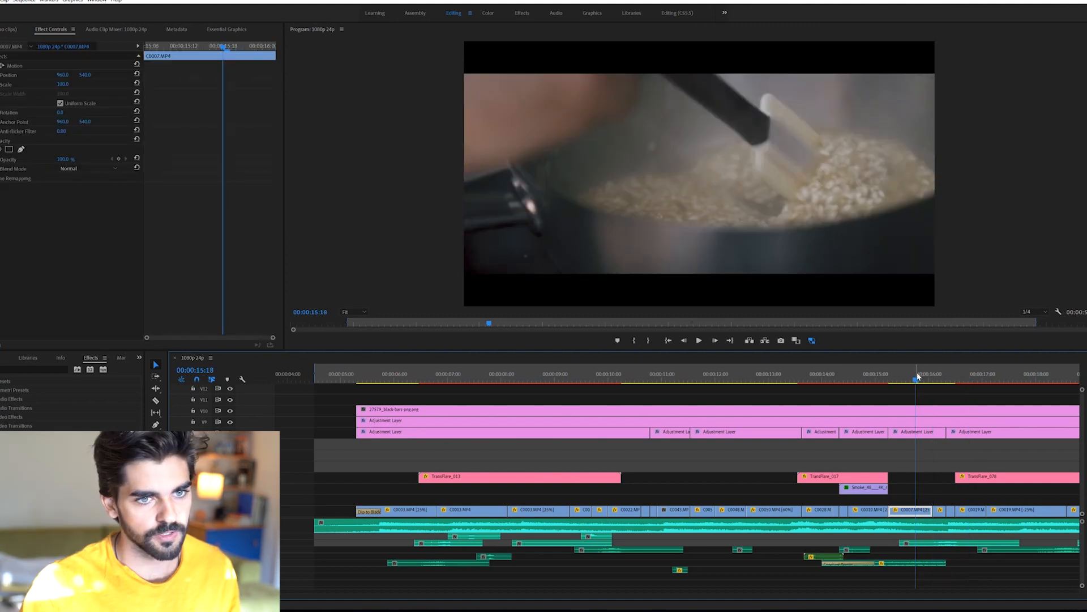
{"action": "key", "text": "space"}
{"action": "key", "text": "space"}
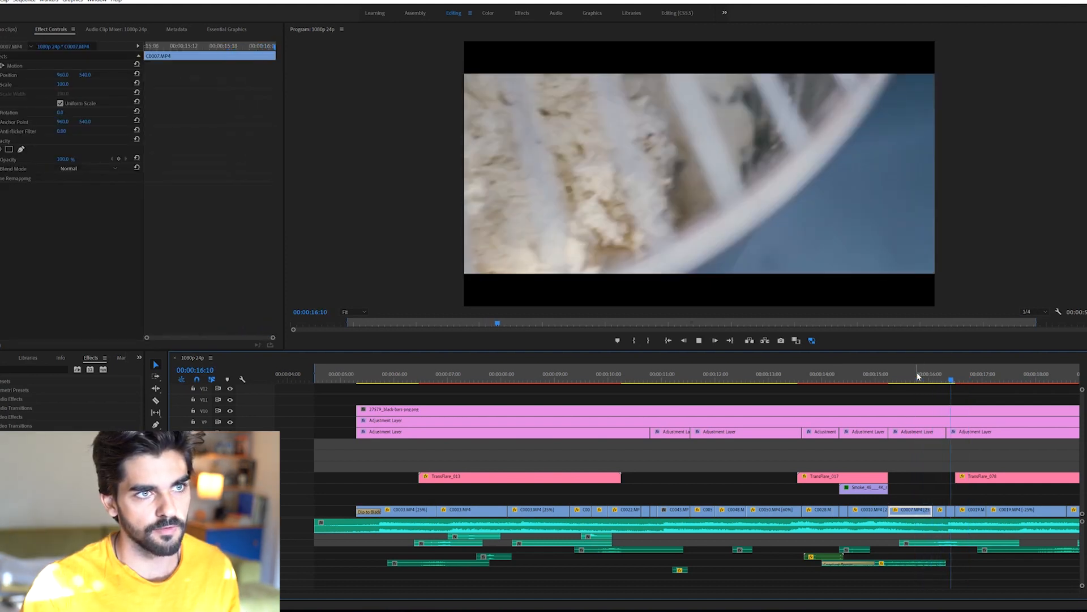
{"action": "left_click", "coordinate": [934, 376]}
Step: Inspect the Speed/Duration settings of the short C0007.MP4 clip at 00:00:16:02, leaving them unchanged
{"action": "left_click", "coordinate": [940, 511]}
{"action": "left_click", "coordinate": [942, 512]}
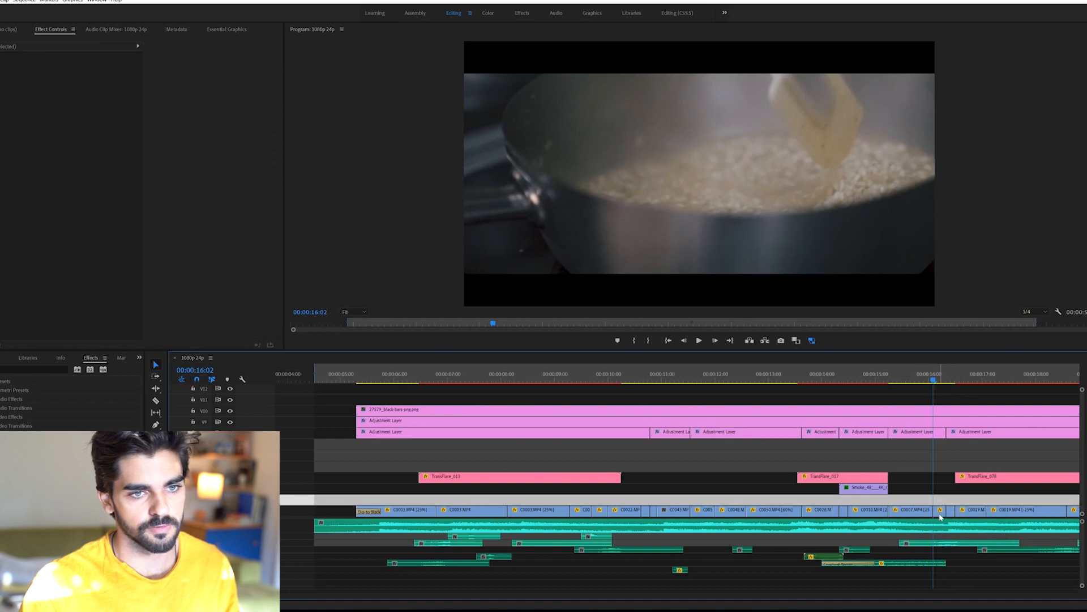
{"action": "right_click", "coordinate": [941, 512]}
{"action": "left_click", "coordinate": [981, 363]}
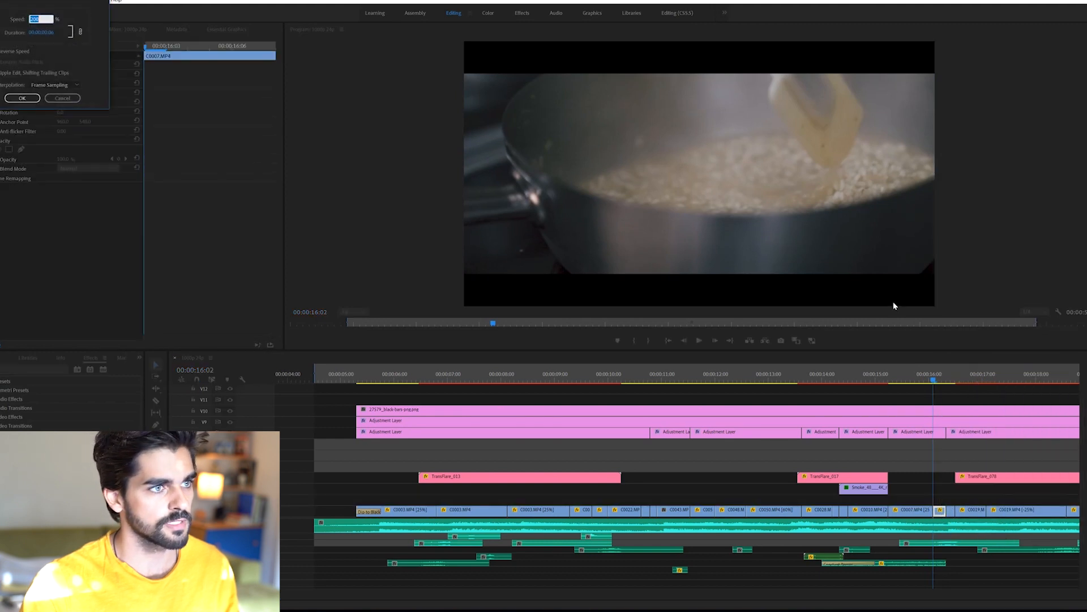
{"action": "left_click_drag", "start_coordinate": [60, 1], "coordinate": [348, 192]}
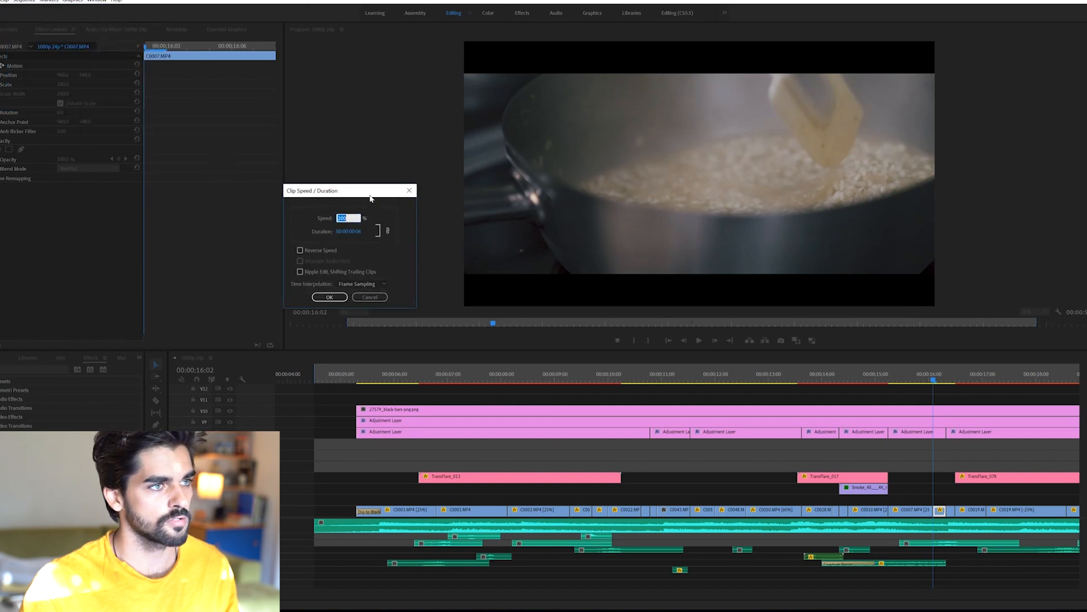
{"action": "left_click", "coordinate": [408, 187]}
Step: Inspect the Speed/Duration and Reverse Speed settings of the short C0019.MP4 clip that follows the rice pot
{"action": "left_click", "coordinate": [964, 512]}
{"action": "right_click", "coordinate": [965, 513]}
{"action": "left_click", "coordinate": [1004, 361]}
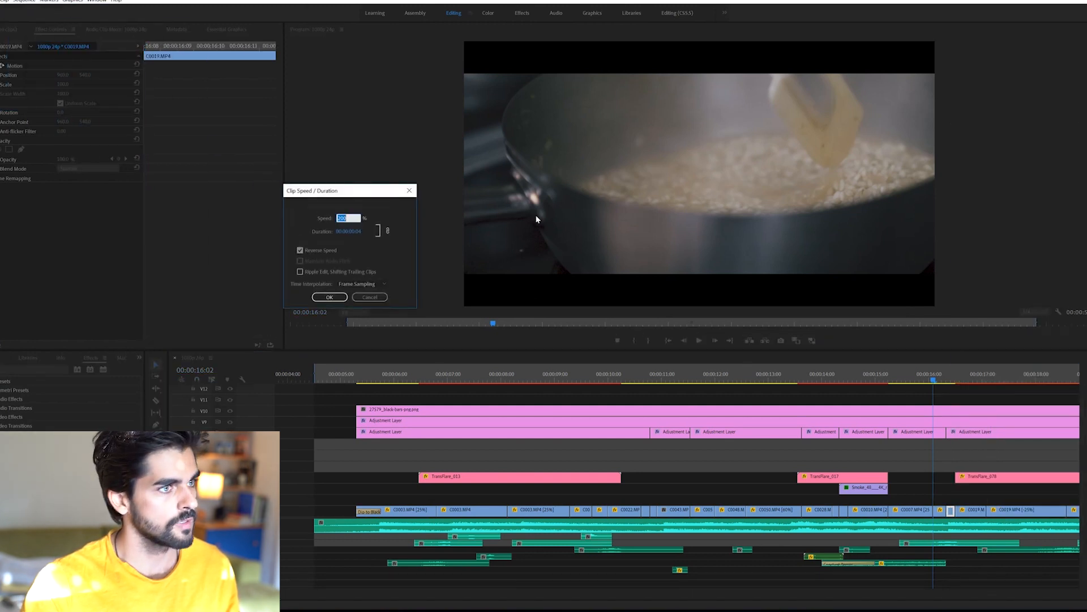
{"action": "key", "text": "Return"}
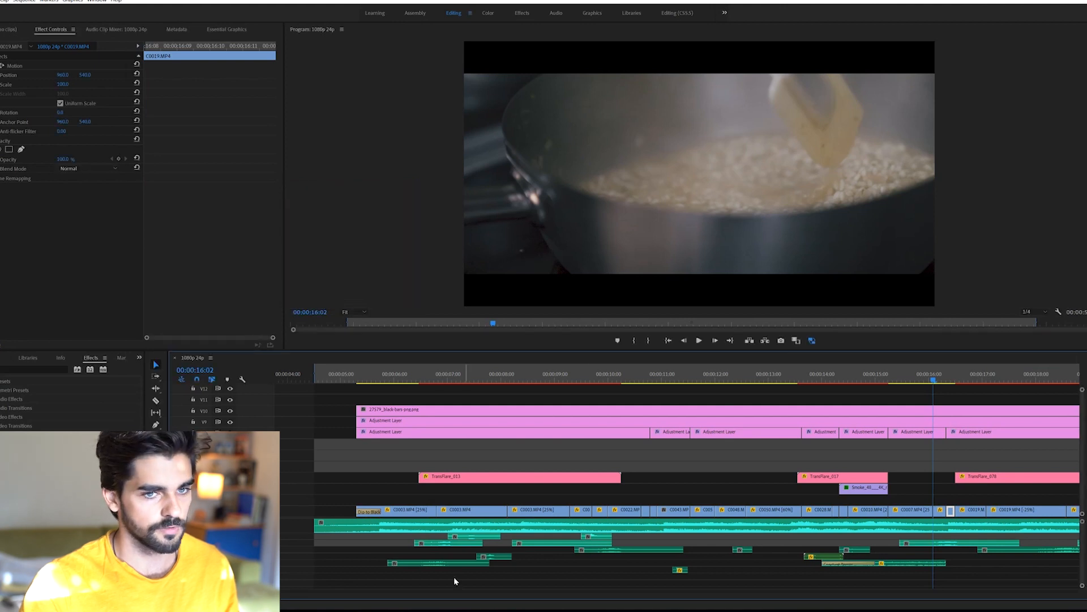
Step: Play the C0019.MP4 shot from 00:00:16:12, then replay it from 00:00:16:08 through to 00:00:19:01
{"action": "left_click", "coordinate": [954, 372]}
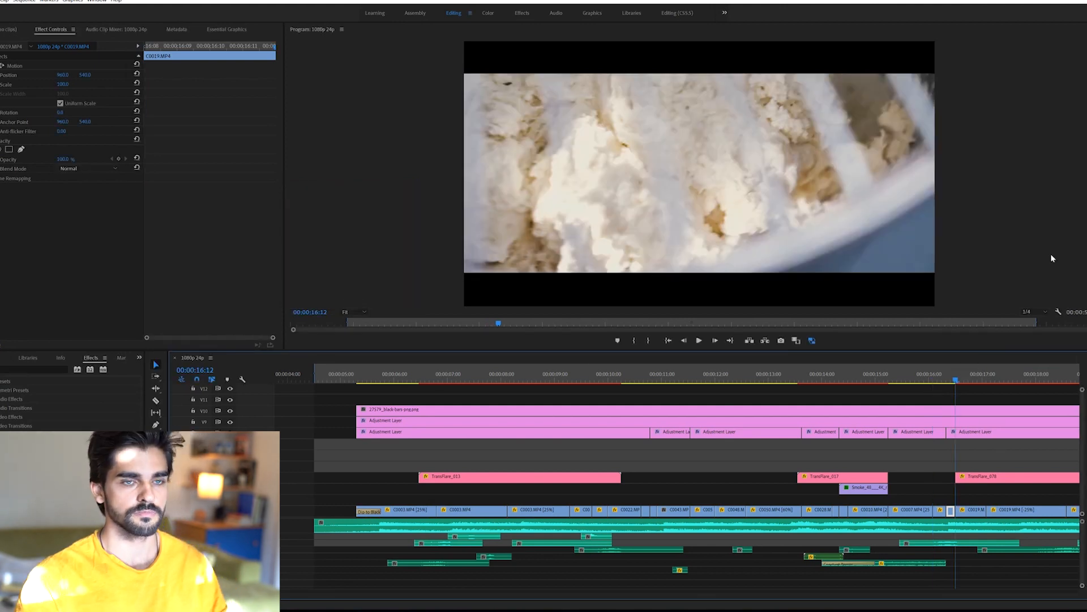
{"action": "key", "text": "space"}
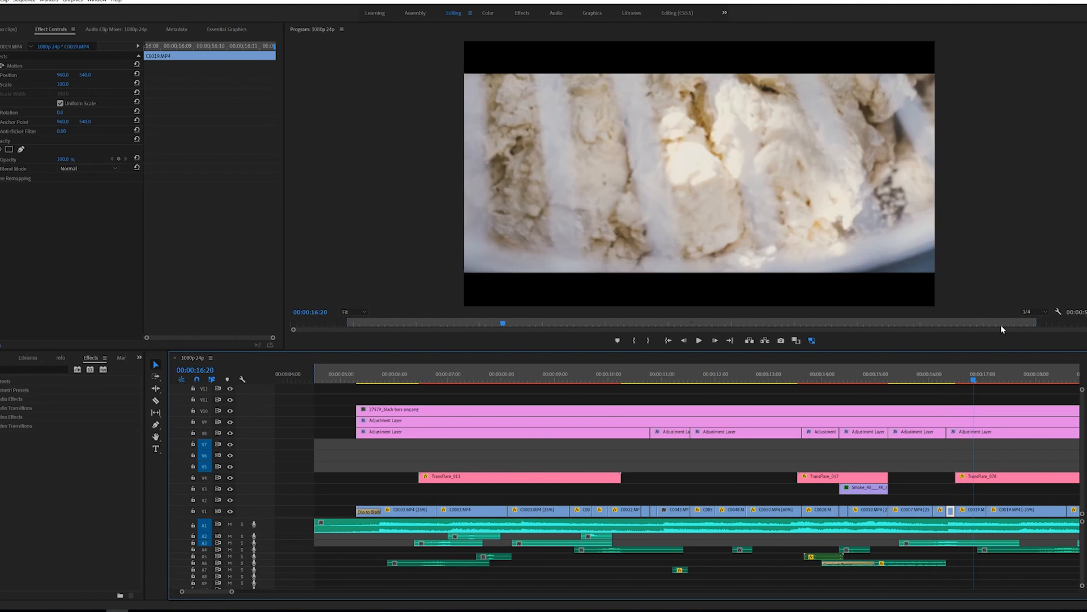
{"action": "key", "text": "space"}
{"action": "left_click", "coordinate": [952, 372]}
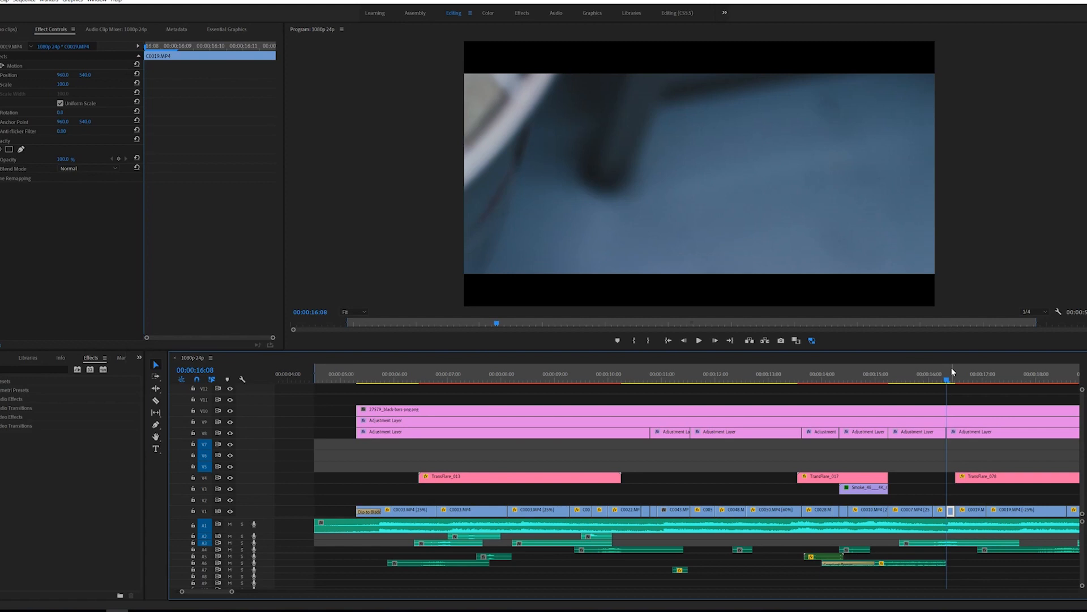
{"action": "key", "text": "space"}
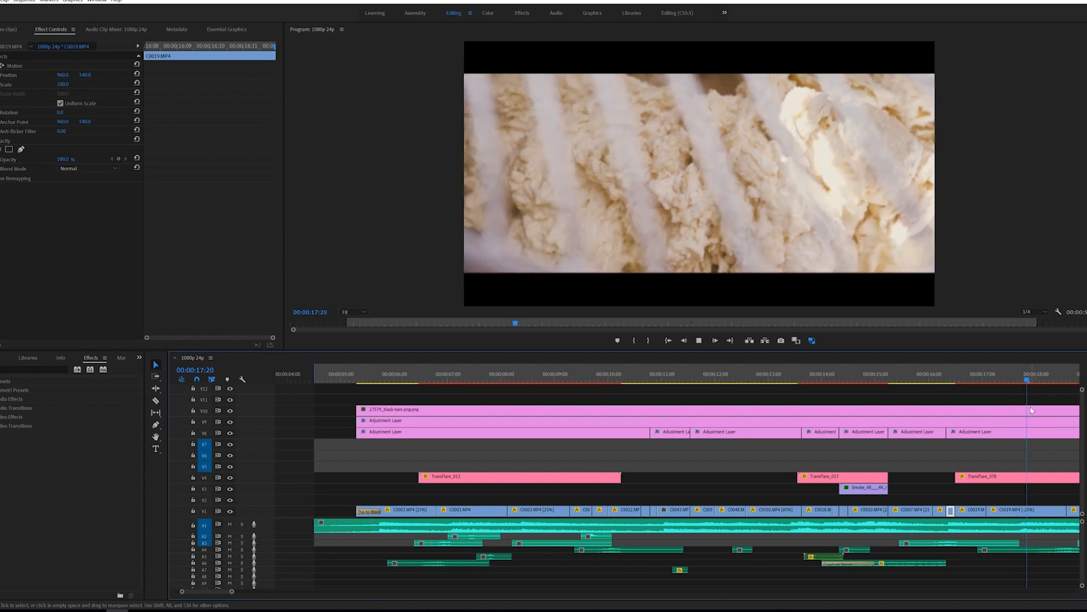
{"action": "key", "text": "space"}
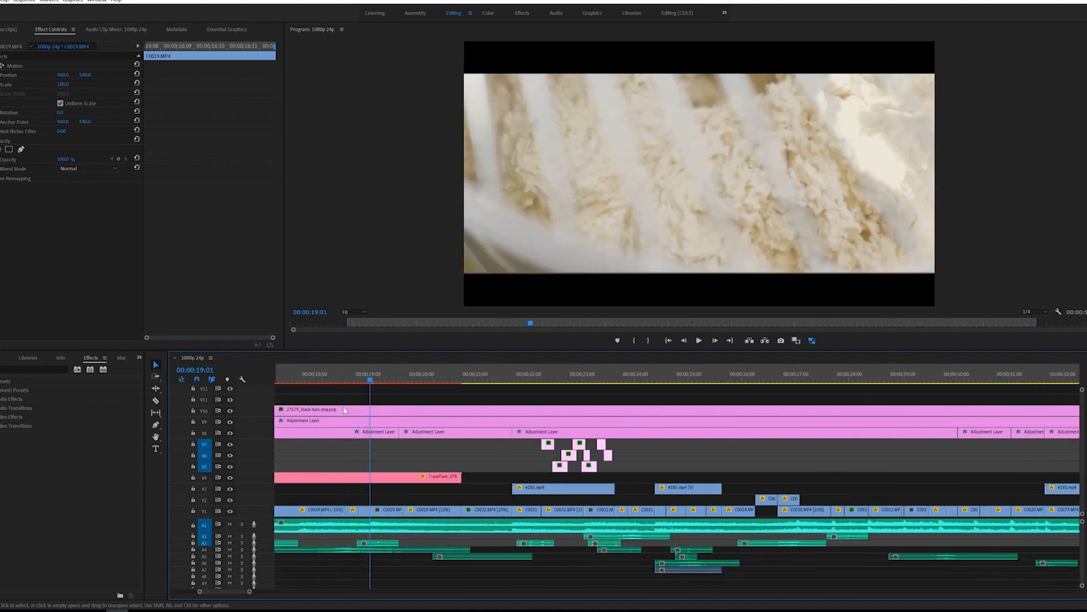
Step: Replay the light-flare transition into the potato-slicing shot around 00:00:19:01 several times, continuing past 00:00:19:18
{"action": "mouse_move", "coordinate": [351, 381]}
{"action": "left_mouse_down"}
{"action": "mouse_move", "coordinate": [369, 379]}
{"action": "mouse_move", "coordinate": [357, 378]}
{"action": "left_mouse_up"}
{"action": "key", "text": "space"}
{"action": "left_click", "coordinate": [358, 377]}
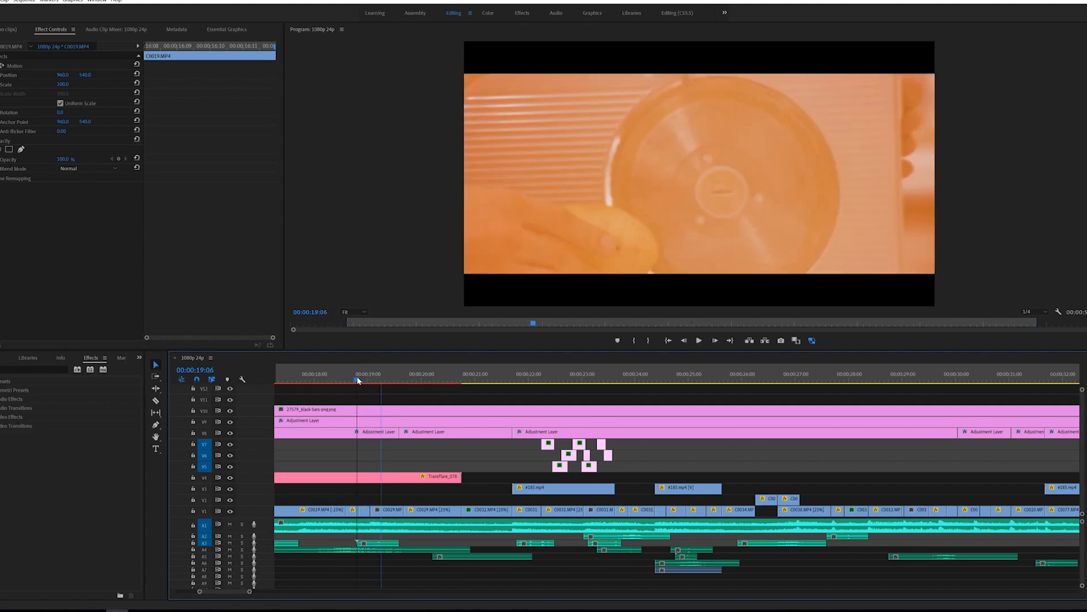
{"action": "key", "text": "space"}
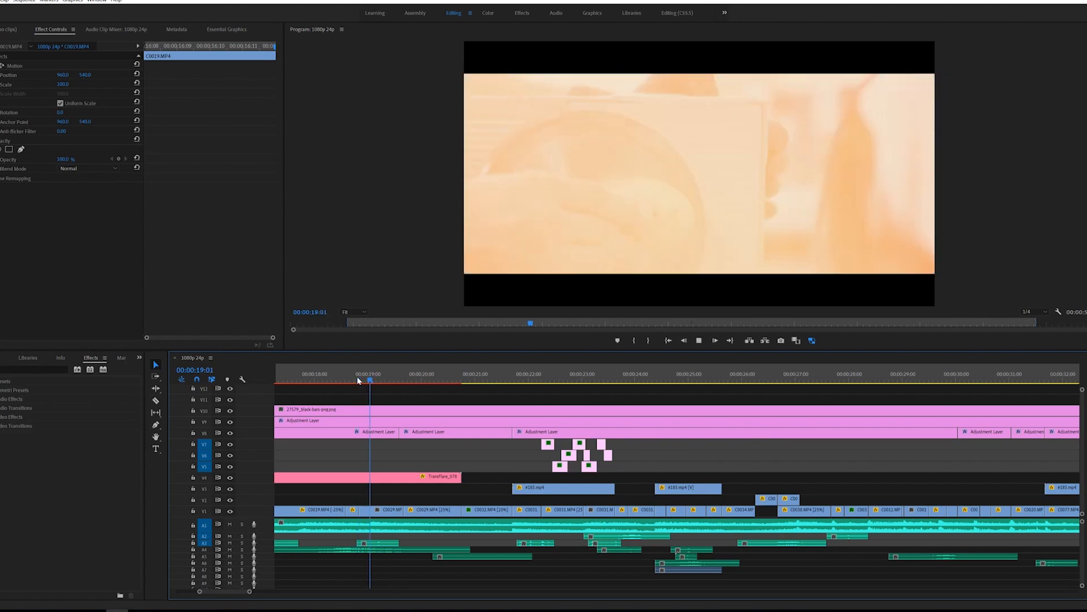
{"action": "key", "text": "space"}
{"action": "key", "text": "space"}
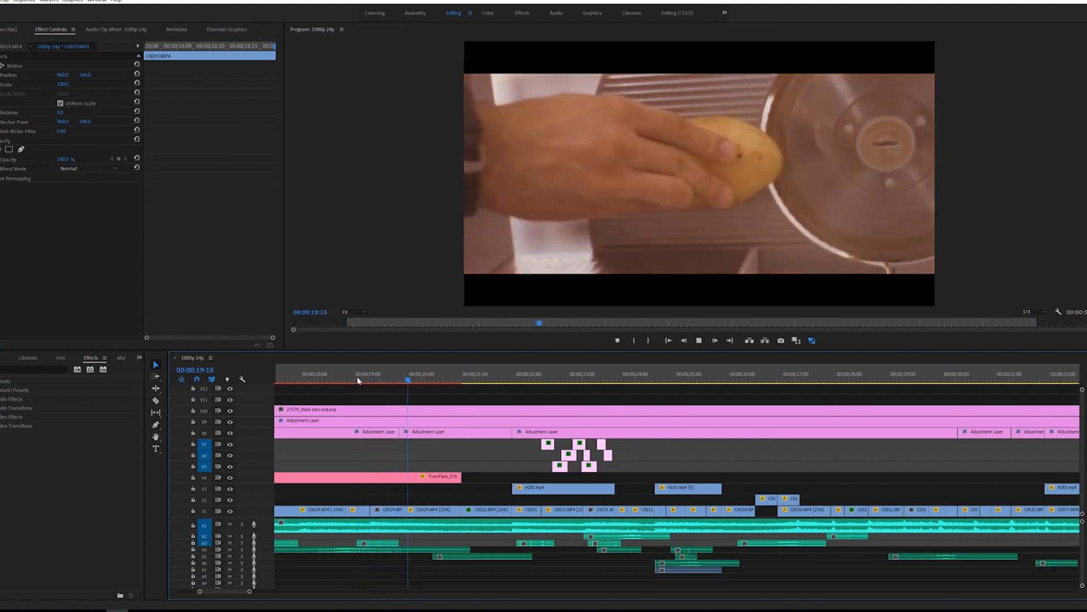
{"action": "key", "text": "space"}
Step: Hide the V4 light-flare track and replay the transition into the potato-slicing shot from about 00:00:18:20
{"action": "left_click", "coordinate": [231, 478]}
{"action": "key", "text": "space"}
{"action": "key", "text": "space"}
{"action": "left_click_drag", "start_coordinate": [371, 375], "coordinate": [359, 378]}
{"action": "key", "text": "space"}
{"action": "left_click", "coordinate": [361, 378]}
{"action": "key", "text": "space"}
{"action": "key", "text": "space"}
{"action": "left_click", "coordinate": [360, 378]}
{"action": "key", "text": "space"}
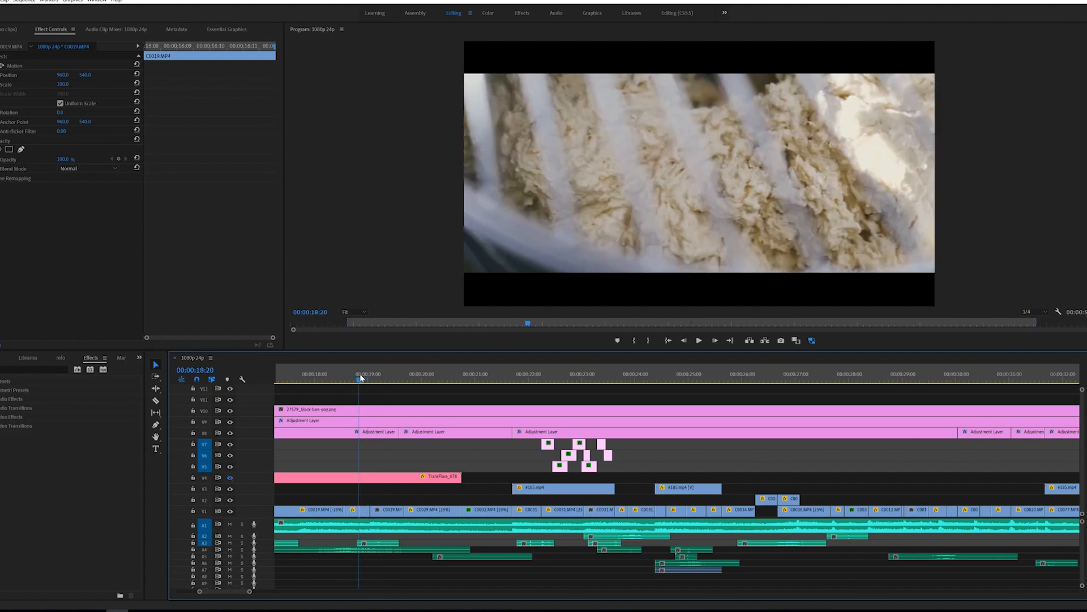
Step: Turn off the Horizontal Flip effect on the C0032.MP4 potato clip and scrub the cut into it up to 00:00:20:22
{"action": "left_click", "coordinate": [470, 513]}
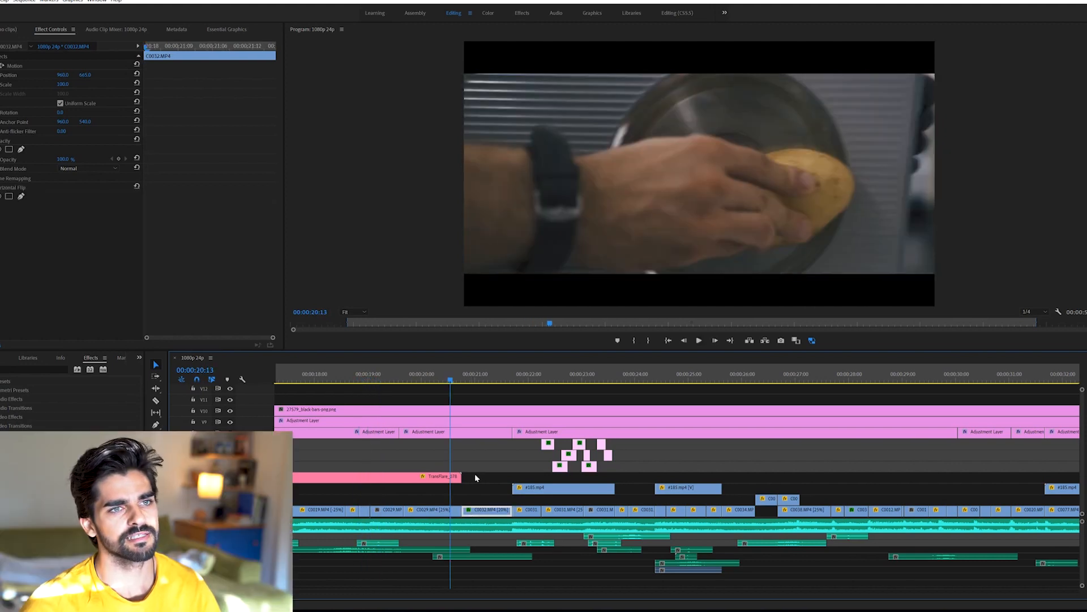
{"action": "left_click", "coordinate": [476, 379]}
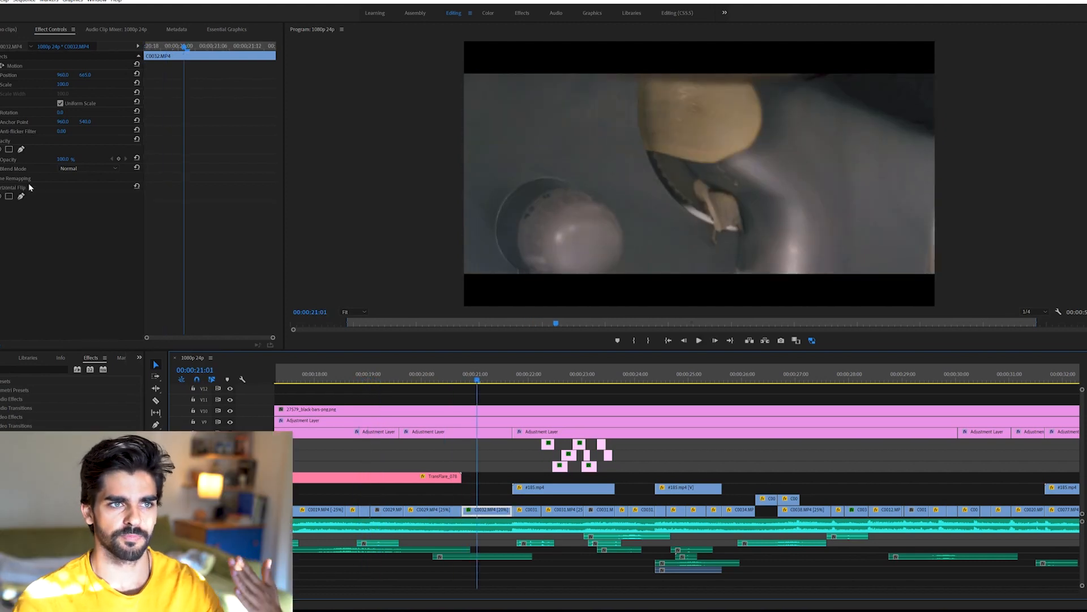
{"action": "left_click", "coordinate": [2, 187]}
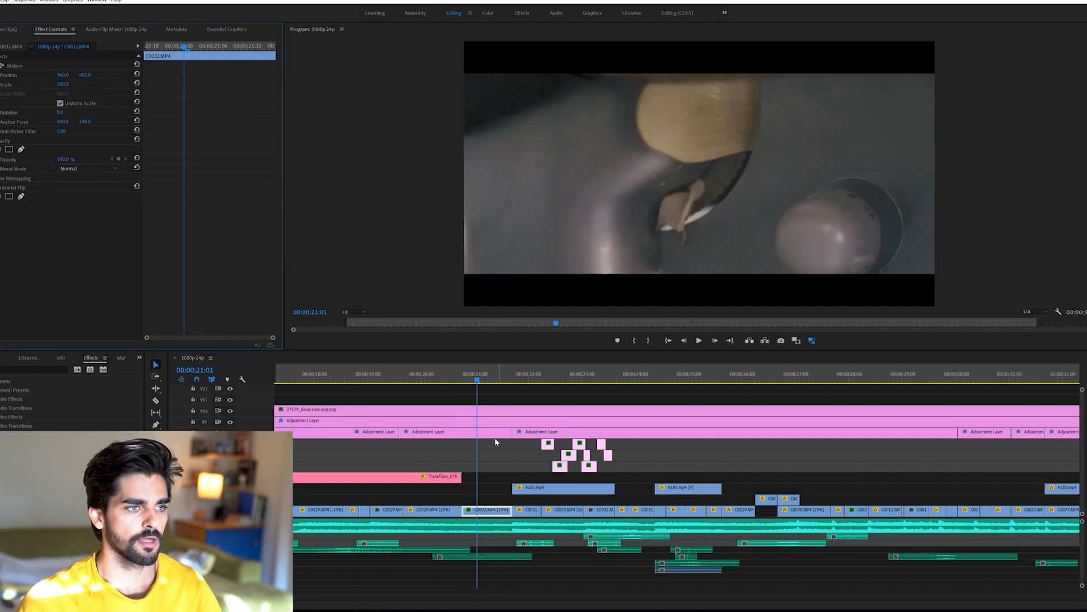
{"action": "left_click", "coordinate": [452, 379]}
{"action": "left_click_drag", "start_coordinate": [452, 379], "coordinate": [468, 375]}
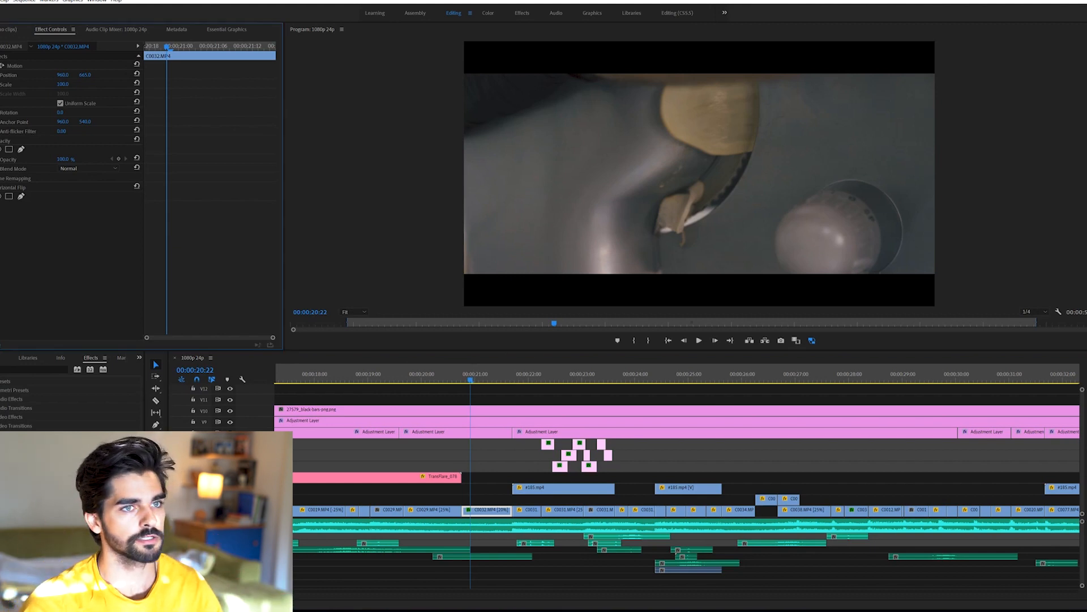
Step: Scrub back before the C0032.MP4 potato clip and replay the cut with the horizontal flip applied, up to 00:00:21:14
{"action": "left_click", "coordinate": [488, 381]}
{"action": "left_click_drag", "start_coordinate": [489, 383], "coordinate": [448, 375]}
{"action": "key", "text": "space"}
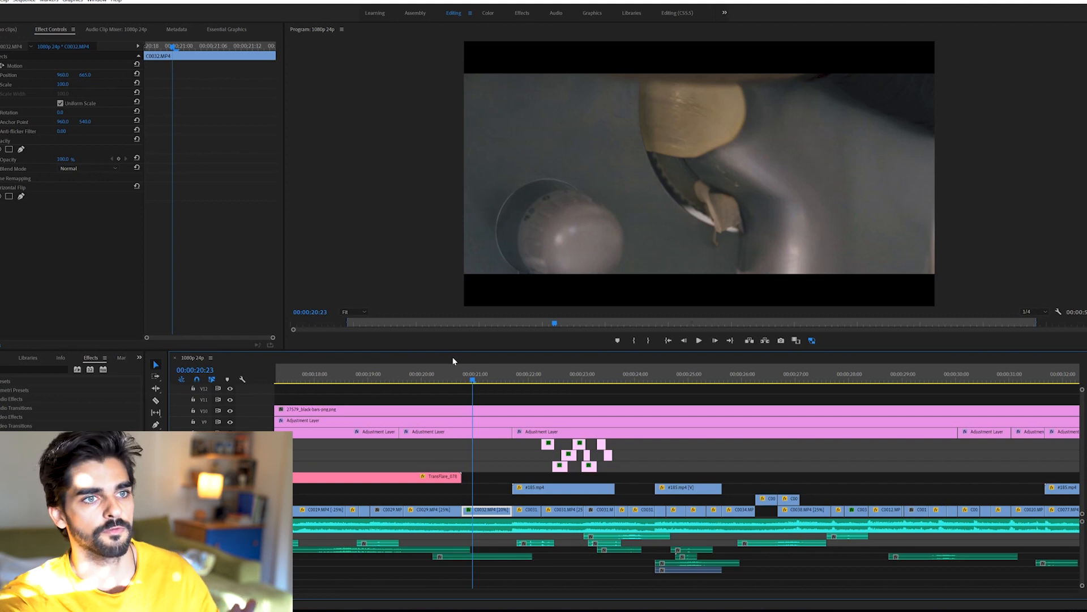
{"action": "key", "text": "space"}
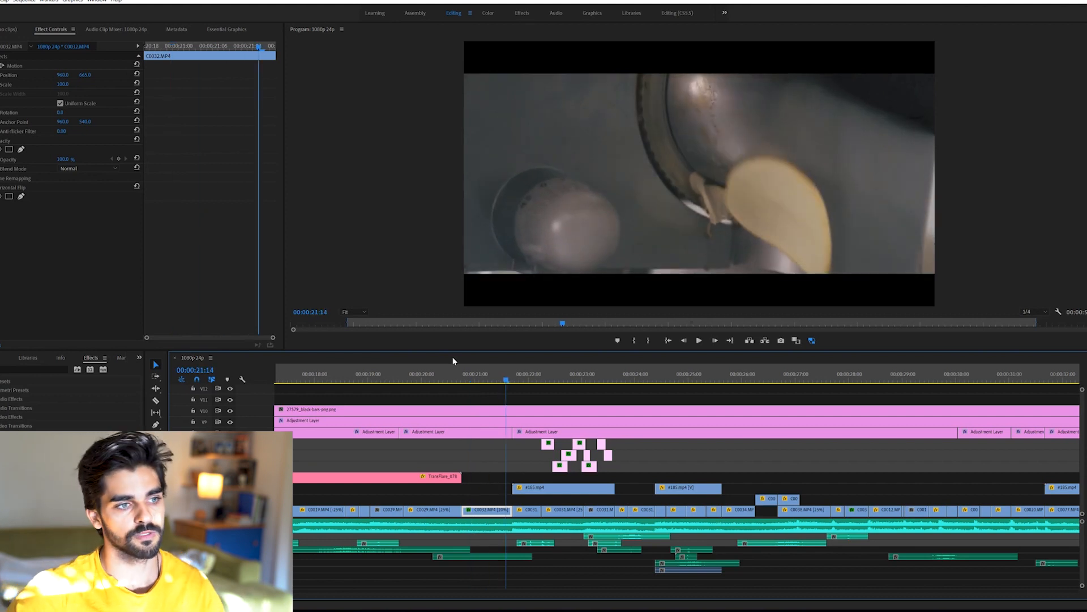
Step: Play through the SALAD title at 00:00:22:08 to the chopped-greens shot at 00:00:24:05, and return to 00:00:23:18
{"action": "key", "text": "space"}
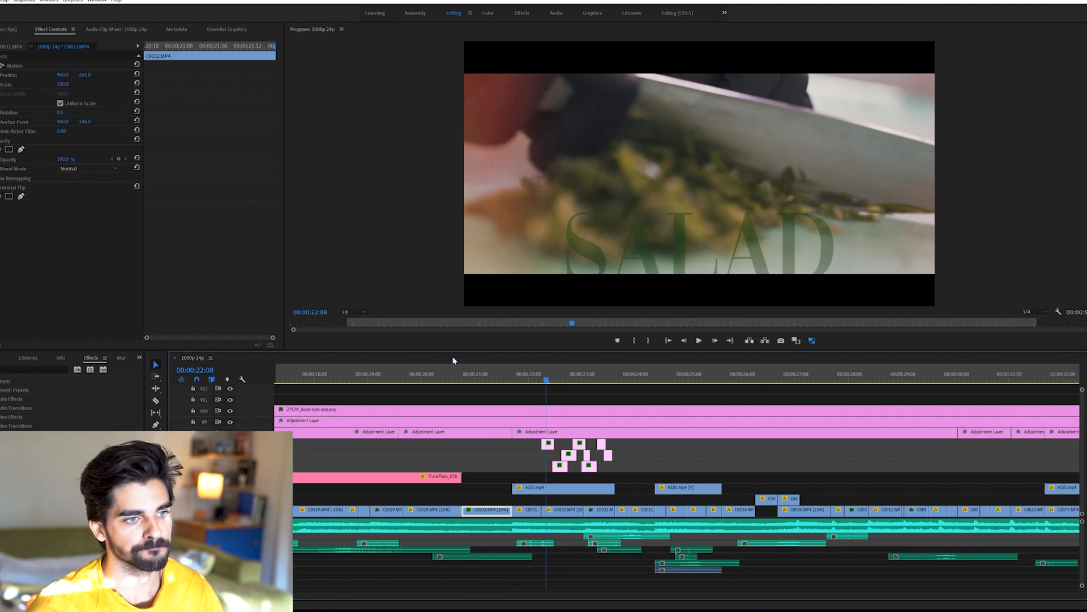
{"action": "key", "text": "space"}
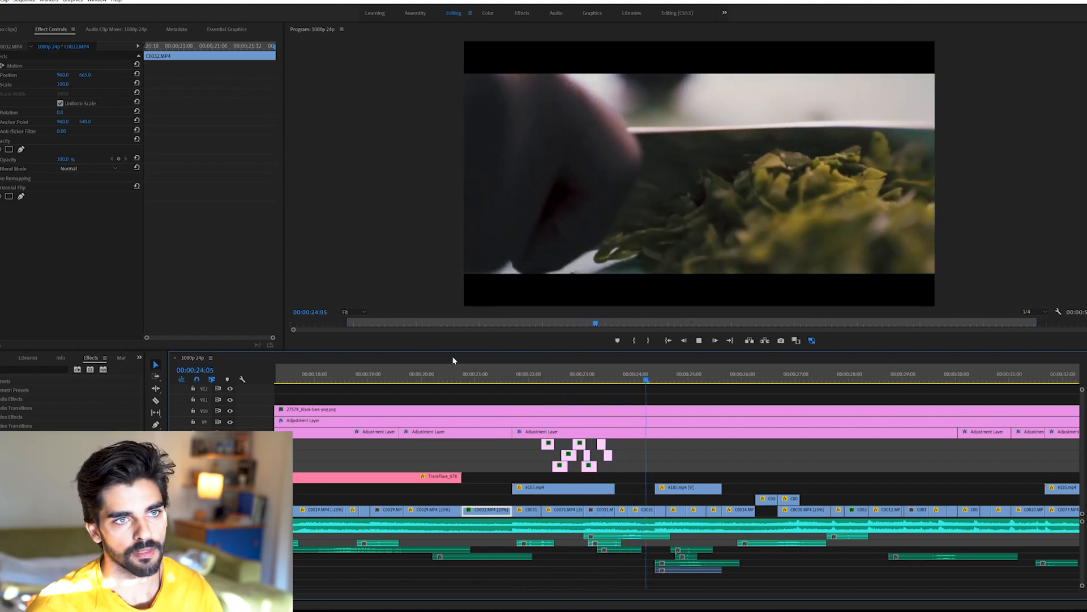
{"action": "key", "text": "space"}
{"action": "left_click", "coordinate": [622, 378]}
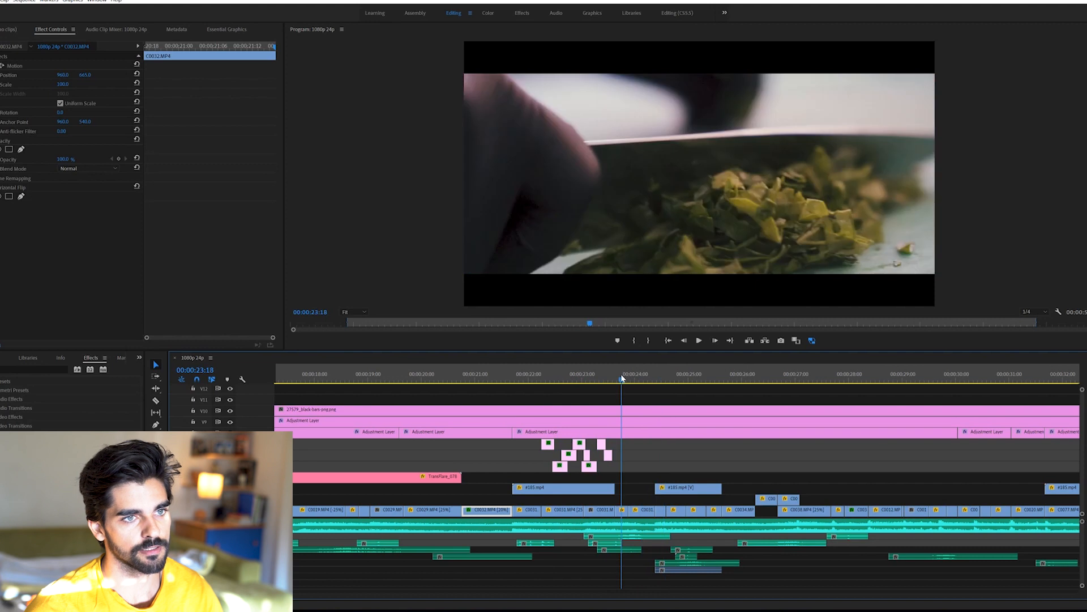
Step: Inspect the C0031.MP4 greens clip near 00:00:23:02 and replay the start of the SALAD title sequence
{"action": "key", "text": "Up"}
{"action": "left_click", "coordinate": [601, 510]}
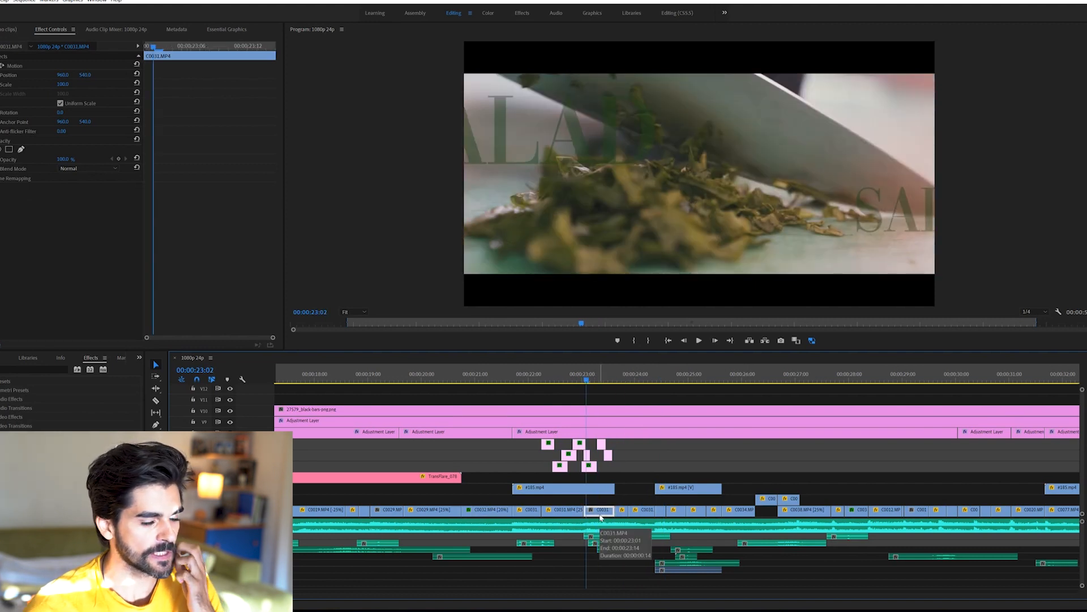
{"action": "left_click_drag", "start_coordinate": [586, 377], "coordinate": [518, 385]}
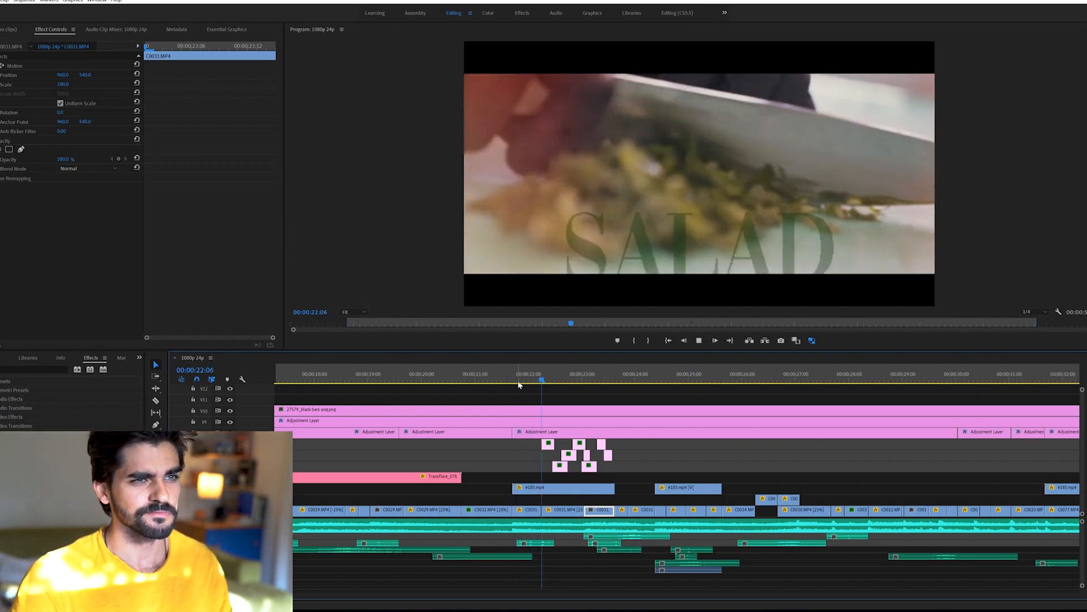
{"action": "key", "text": "space"}
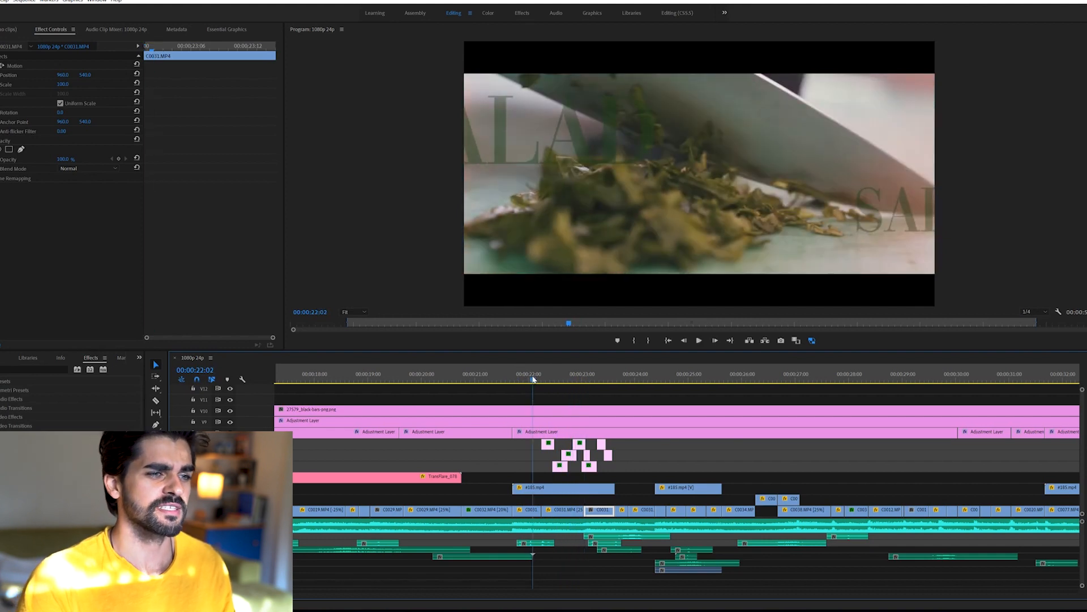
Step: Inspect the first SALAD title graphic at 00:00:22:06 and play the title sequence through to 00:00:23:19
{"action": "left_click", "coordinate": [541, 377]}
{"action": "left_click", "coordinate": [548, 445]}
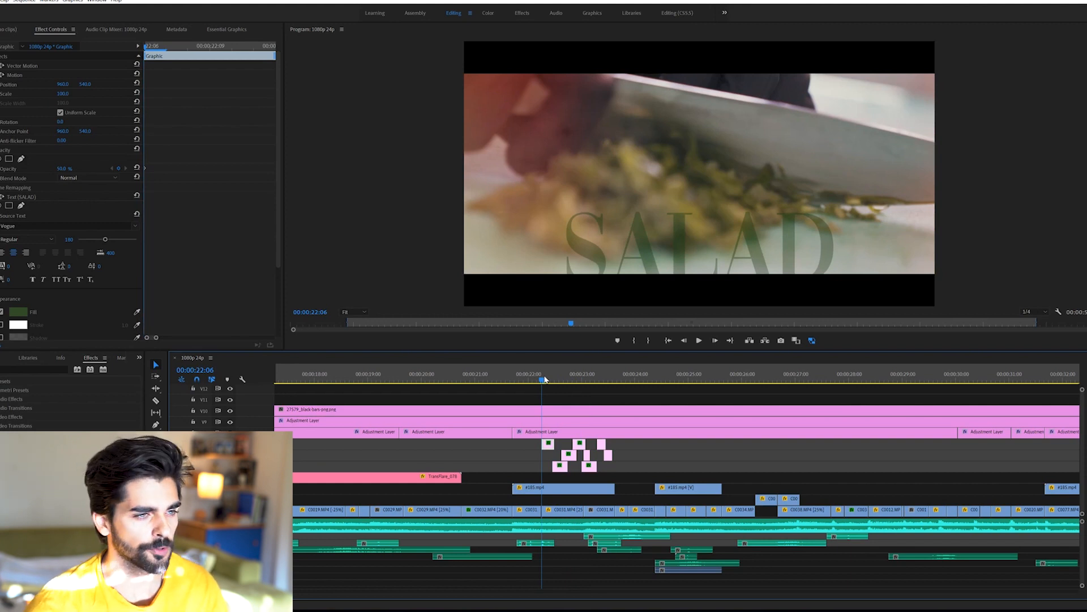
{"action": "key", "text": "space"}
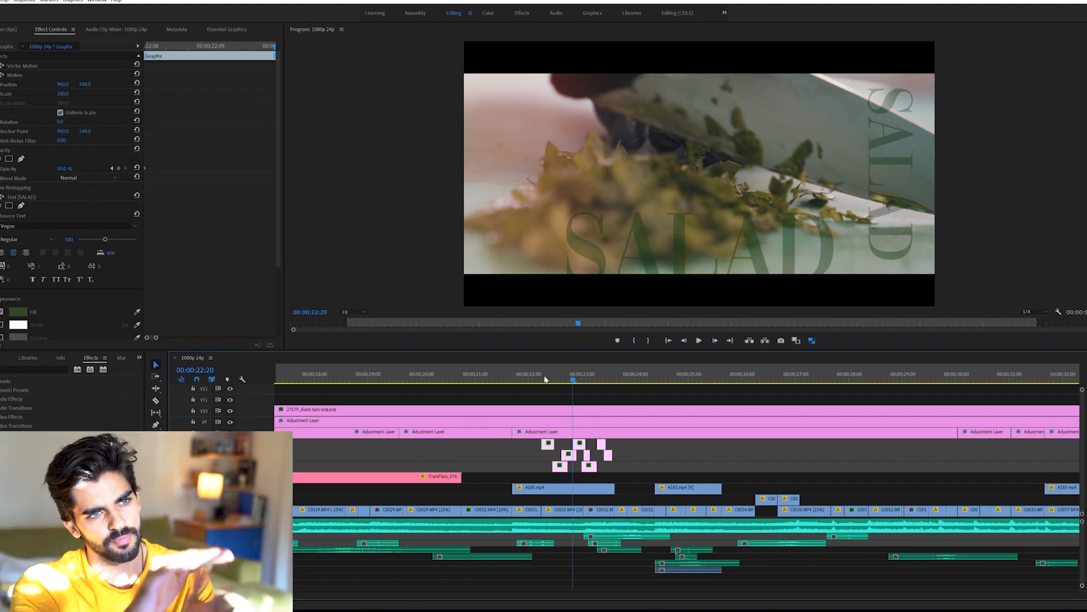
{"action": "key", "text": "space"}
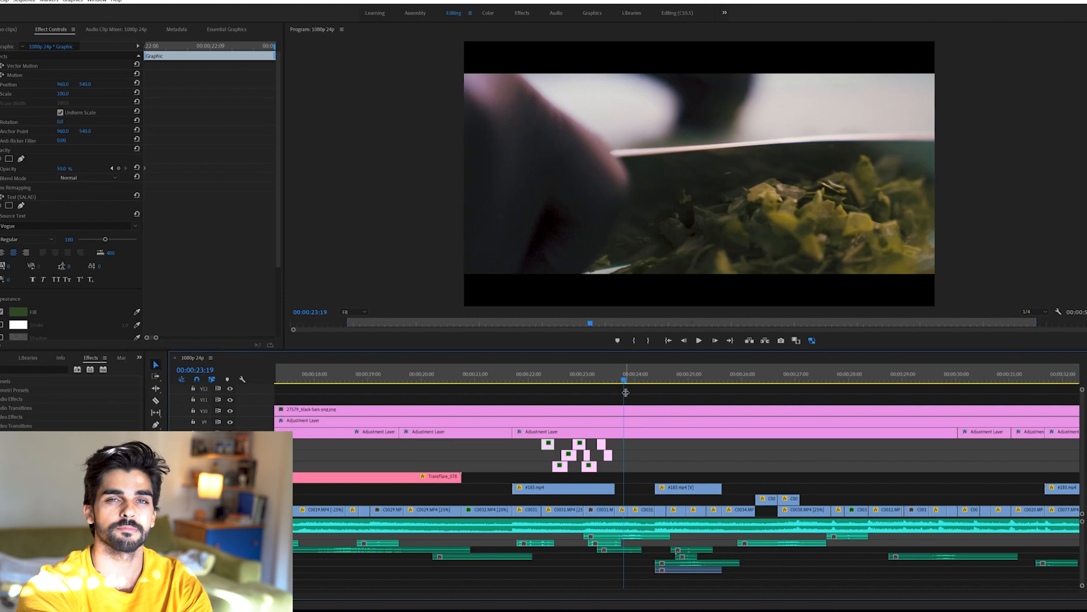
Step: Go to the orange wipe at 00:00:26:21 and show Mask (1) of the upper C0036.MP4 clip in the preview
{"action": "left_click_drag", "start_coordinate": [625, 392], "coordinate": [777, 378]}
{"action": "key", "text": "Right"}
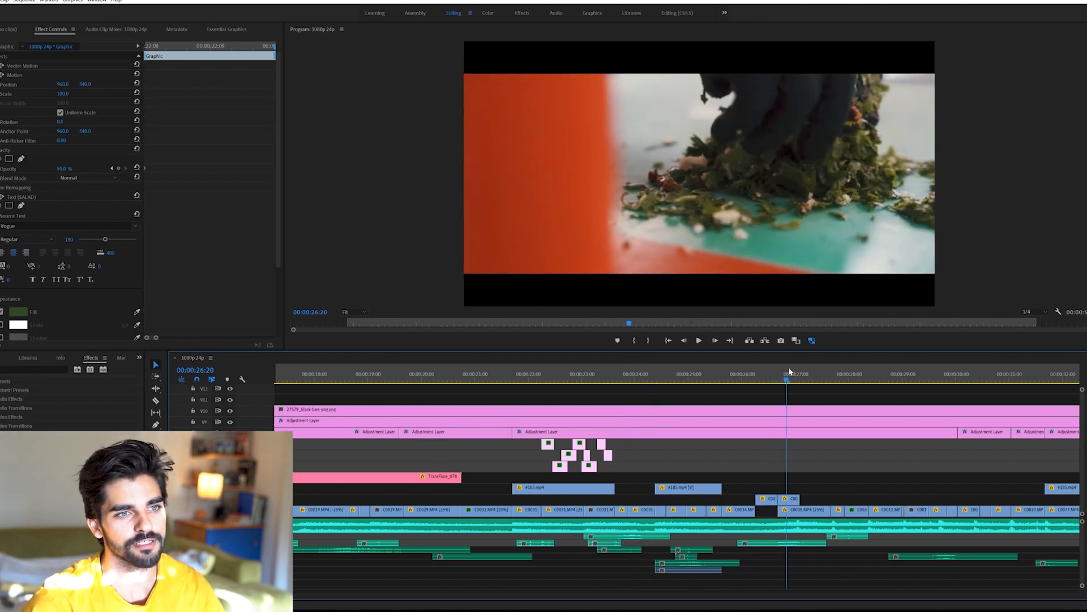
{"action": "key", "text": "Left"}
{"action": "left_click_drag", "start_coordinate": [785, 373], "coordinate": [793, 373]}
{"action": "left_click", "coordinate": [793, 499]}
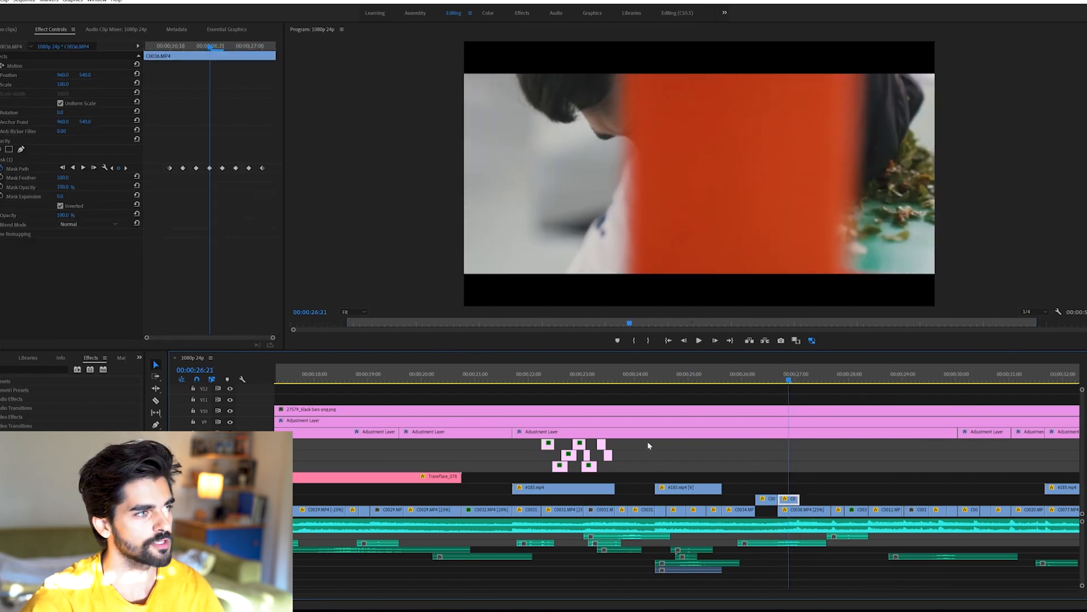
{"action": "left_click", "coordinate": [71, 161]}
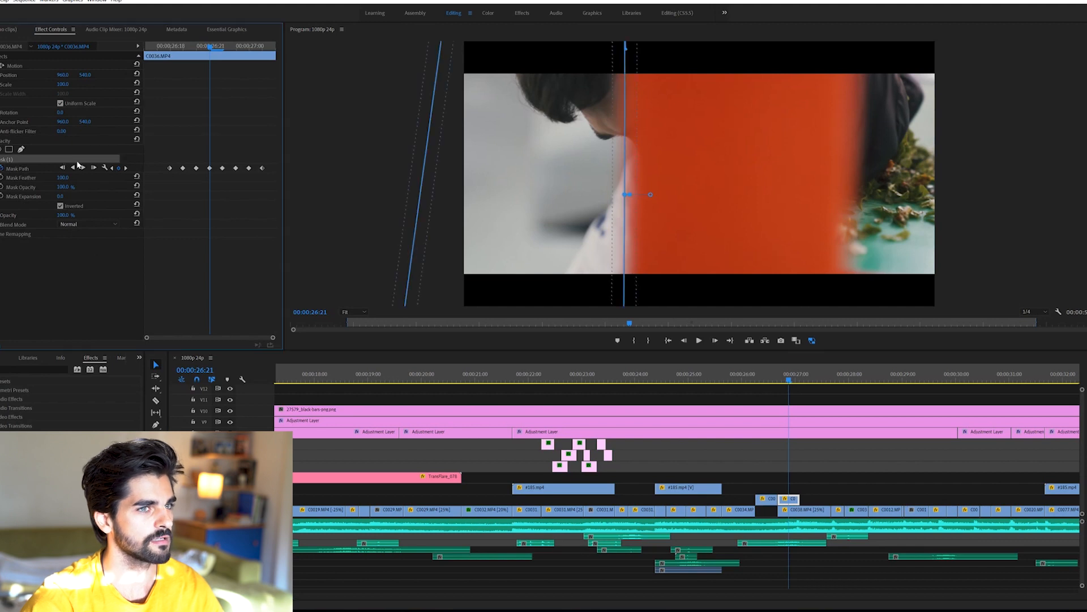
Step: Examine the C0036.MP4 mask animation frame by frame up to 00:00:27:02 and back to 00:00:26:18
{"action": "key", "text": "Right"}
{"action": "key", "text": "Right"}
{"action": "key", "text": "Right"}
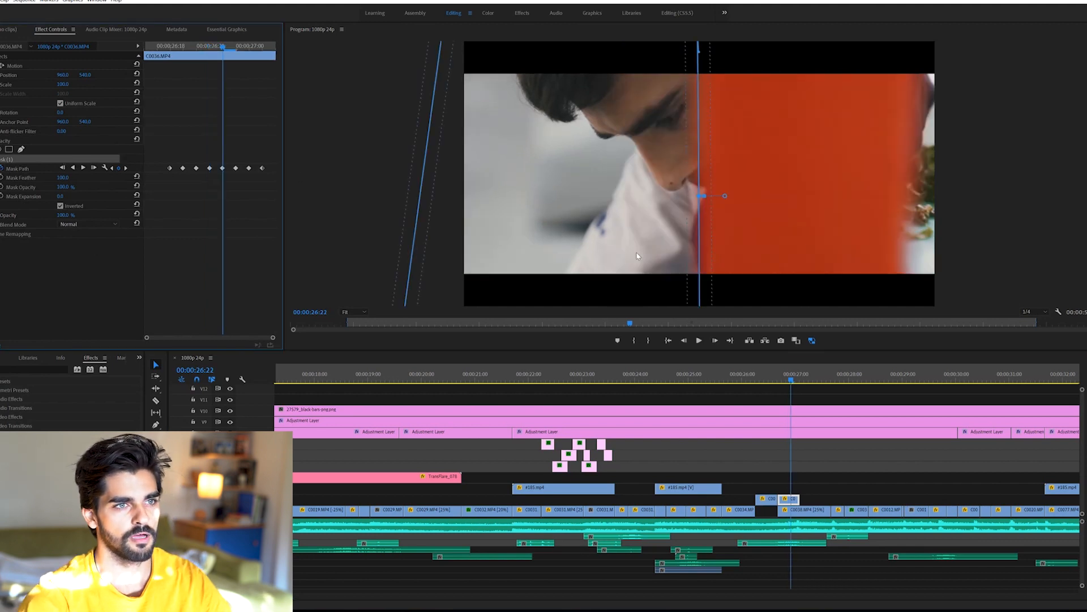
{"action": "key", "text": "Right"}
{"action": "key", "text": "Right"}
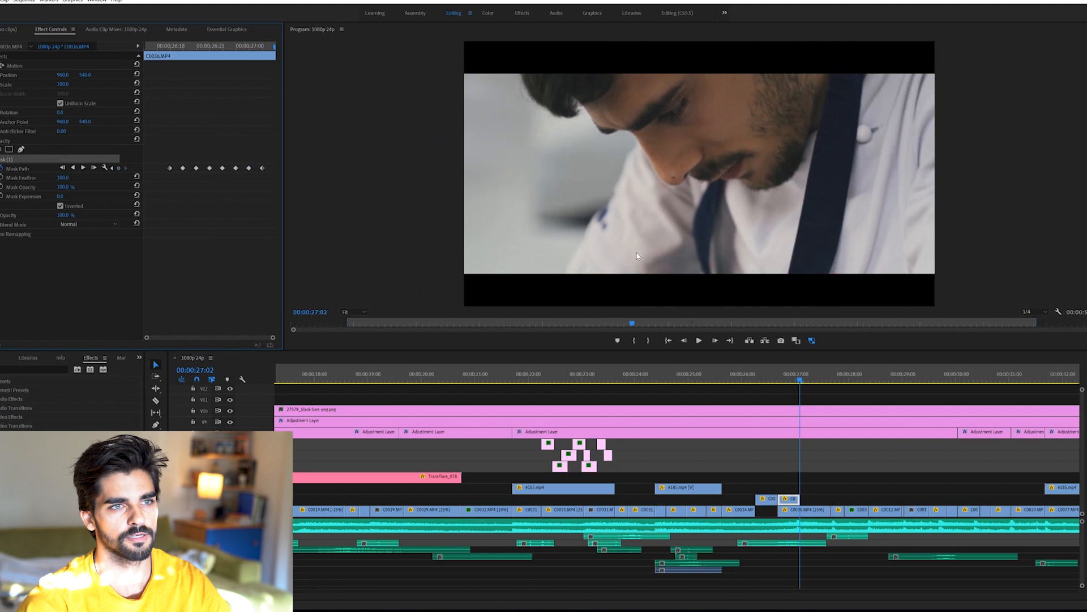
{"action": "key", "text": "Left"}
{"action": "key", "text": "Left"}
{"action": "key", "text": "Left"}
{"action": "key", "text": "Left"}
{"action": "key", "text": "Left"}
{"action": "key", "text": "Left"}
{"action": "key", "text": "Left"}
{"action": "key", "text": "Left"}
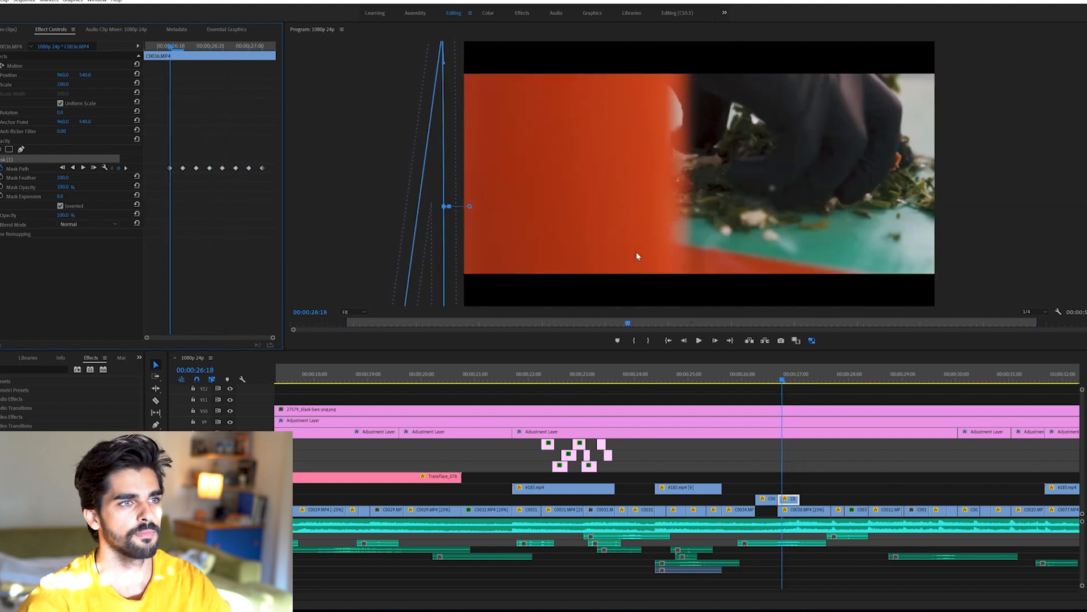
Step: Step forward through the Mask Path keyframes of C0036.MP4 from 00:00:26:18 to 00:00:27:02
{"action": "key", "text": "Right"}
{"action": "key", "text": "Right"}
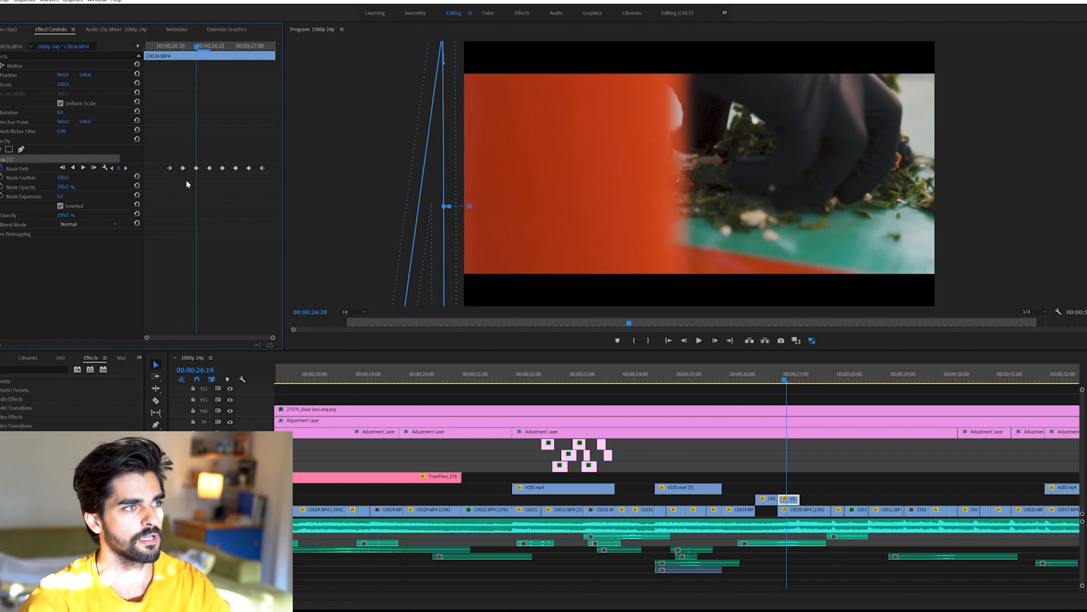
{"action": "key", "text": "Right"}
{"action": "key", "text": "Right"}
{"action": "key", "text": "Right"}
{"action": "key", "text": "Right"}
{"action": "key", "text": "Right"}
{"action": "key", "text": "Right"}
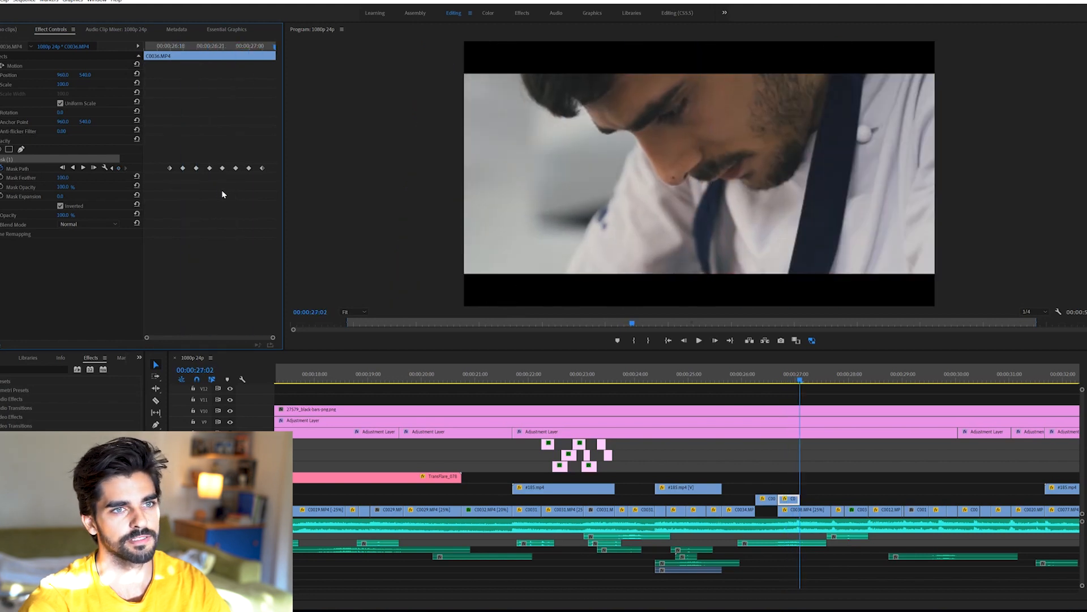
Step: Inspect the C0038.MP4 clip beneath the masked wipe, and return to the C0036.MP4 overlay at 00:00:26:19
{"action": "left_click", "coordinate": [814, 511]}
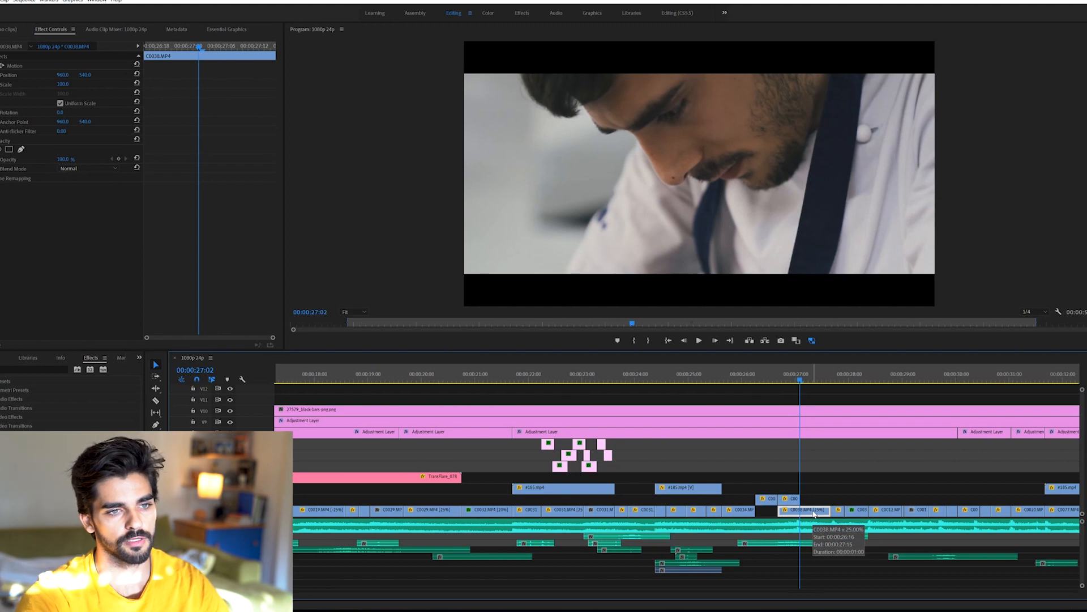
{"action": "left_click", "coordinate": [787, 381]}
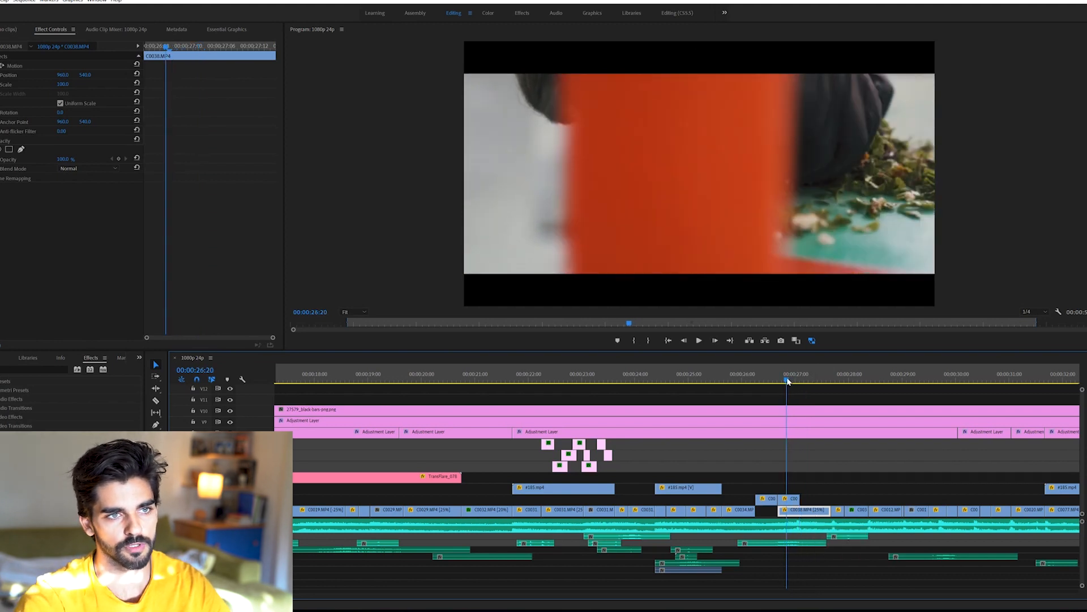
{"action": "left_click_drag", "start_coordinate": [788, 381], "coordinate": [784, 380]}
{"action": "left_click", "coordinate": [792, 499]}
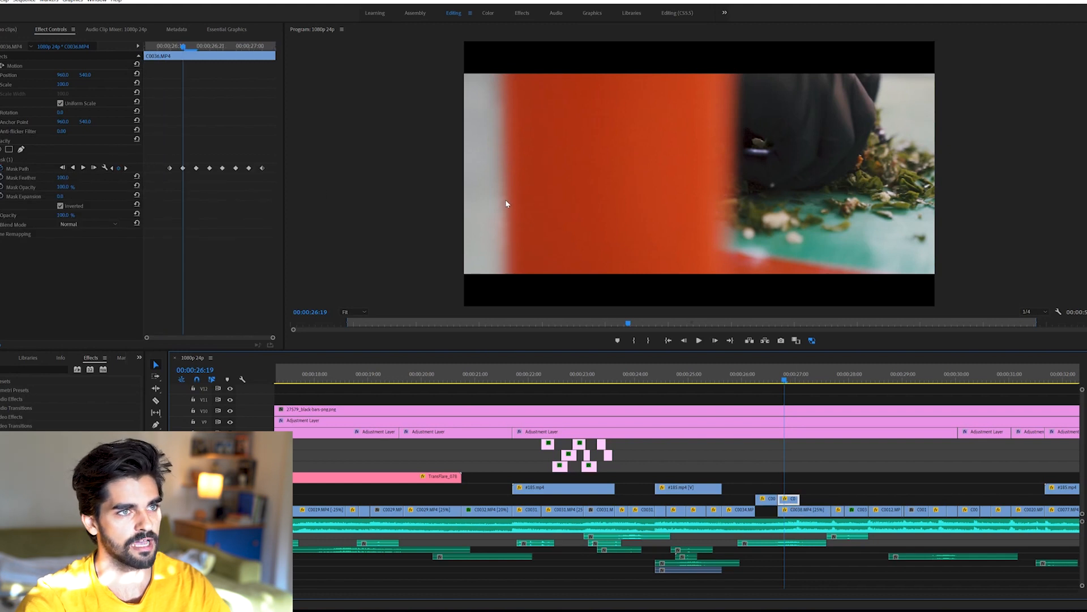
Step: Try removing the Mask Path keyframes from C0036.MP4 at 00:00:26:20, and undo the removal
{"action": "key", "text": "Right"}
{"action": "left_click_drag", "start_coordinate": [261, 200], "coordinate": [166, 117]}
{"action": "key", "text": "Delete"}
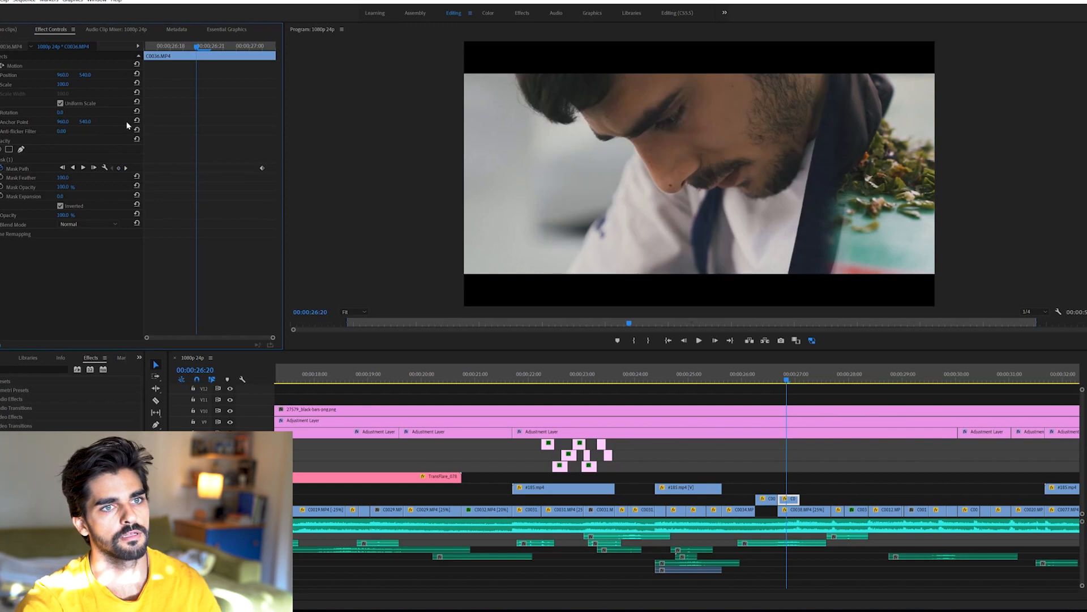
{"action": "key", "text": "ctrl+z"}
{"action": "left_click_drag", "start_coordinate": [264, 187], "coordinate": [124, 133]}
{"action": "key", "text": "Delete"}
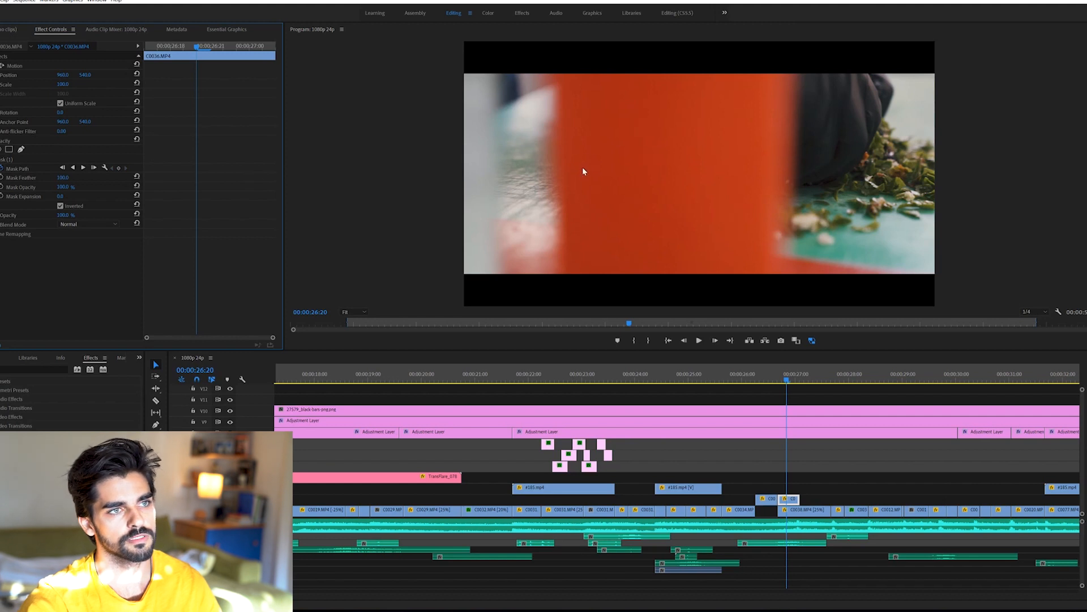
{"action": "key", "text": "ctrl+z"}
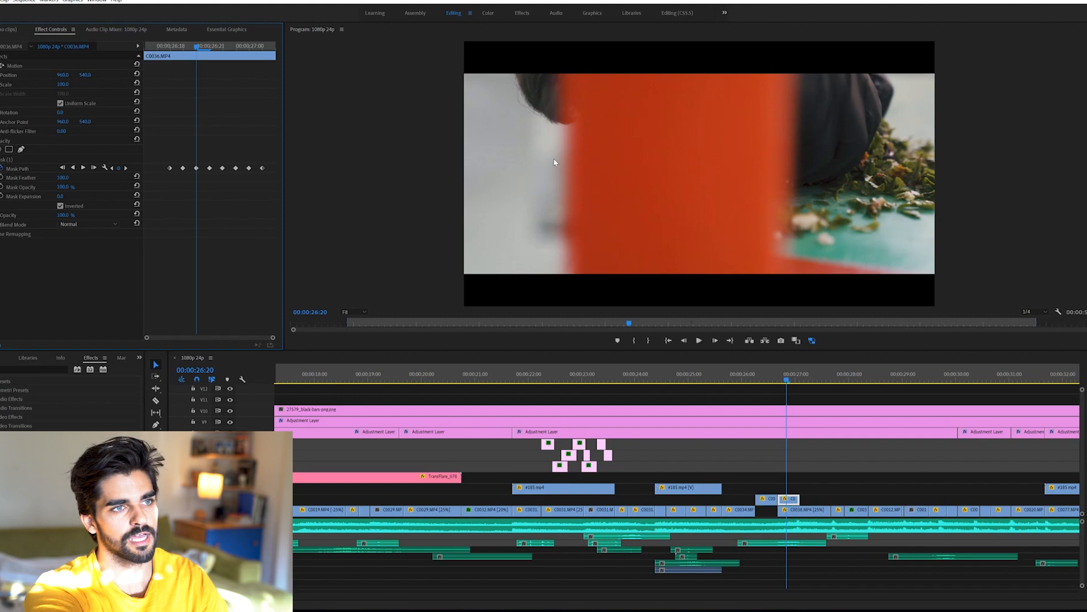
Step: Step frame by frame through the masked wipe from 00:00:26:20 to the chef shot at 00:00:27:10
{"action": "key", "text": "Right"}
{"action": "key", "text": "Right"}
{"action": "key", "text": "Right"}
{"action": "key", "text": "Right"}
{"action": "key", "text": "Right"}
{"action": "key", "text": "Right"}
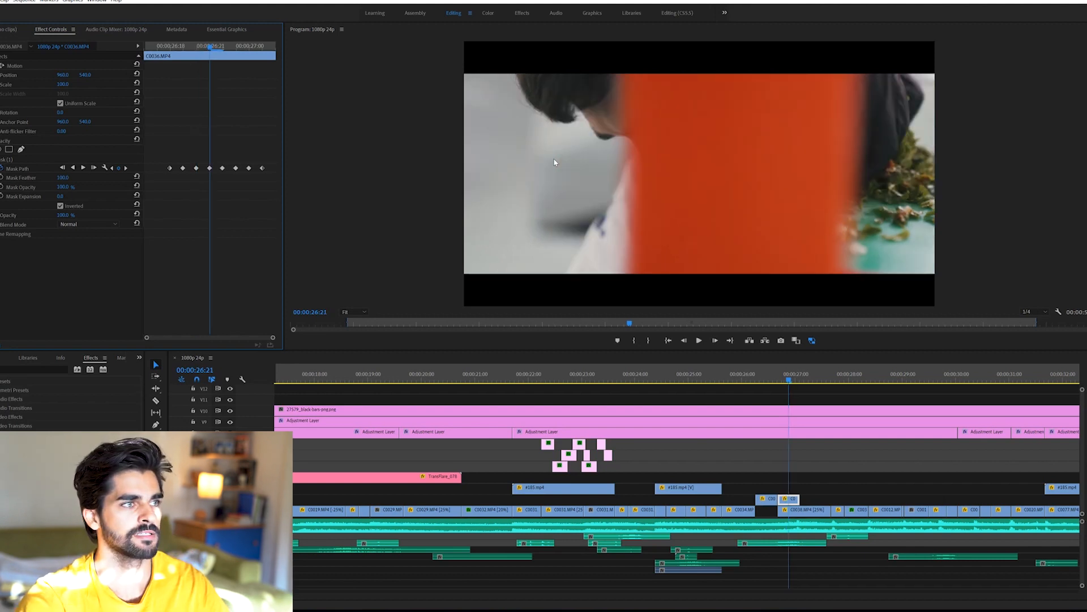
{"action": "key", "text": "Right"}
{"action": "key", "text": "Right"}
{"action": "key", "text": "Right"}
{"action": "key", "text": "Right"}
{"action": "key", "text": "Right"}
{"action": "key", "text": "Right"}
{"action": "key", "text": "Right"}
{"action": "key", "text": "Right"}
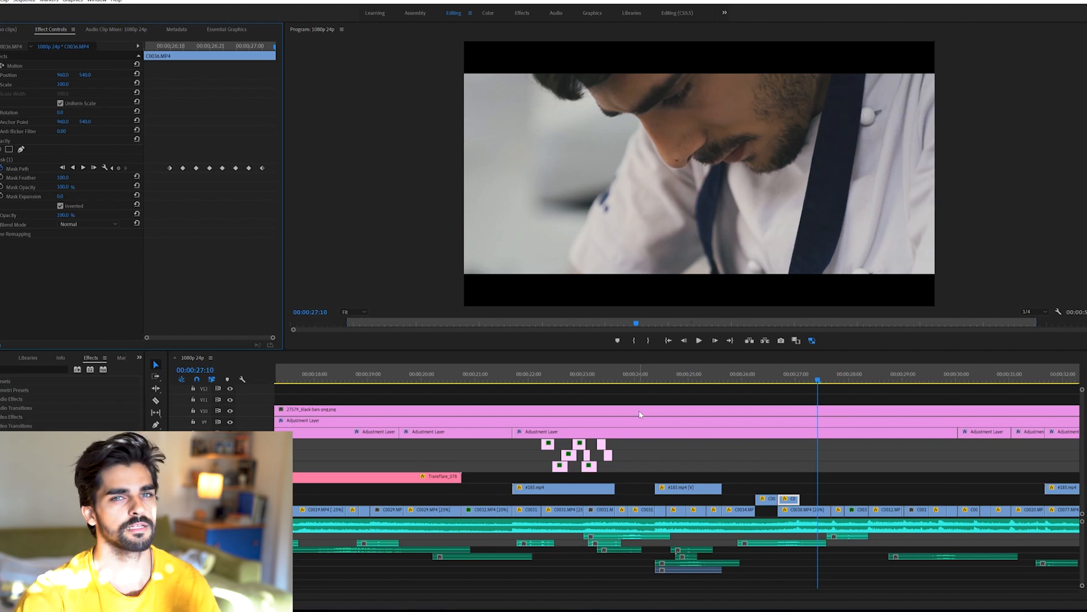
Step: Play on to the dough-rolling shot at 00:00:32:11, and return to the sauce-pouring shot at 00:00:31:01
{"action": "key", "text": "space"}
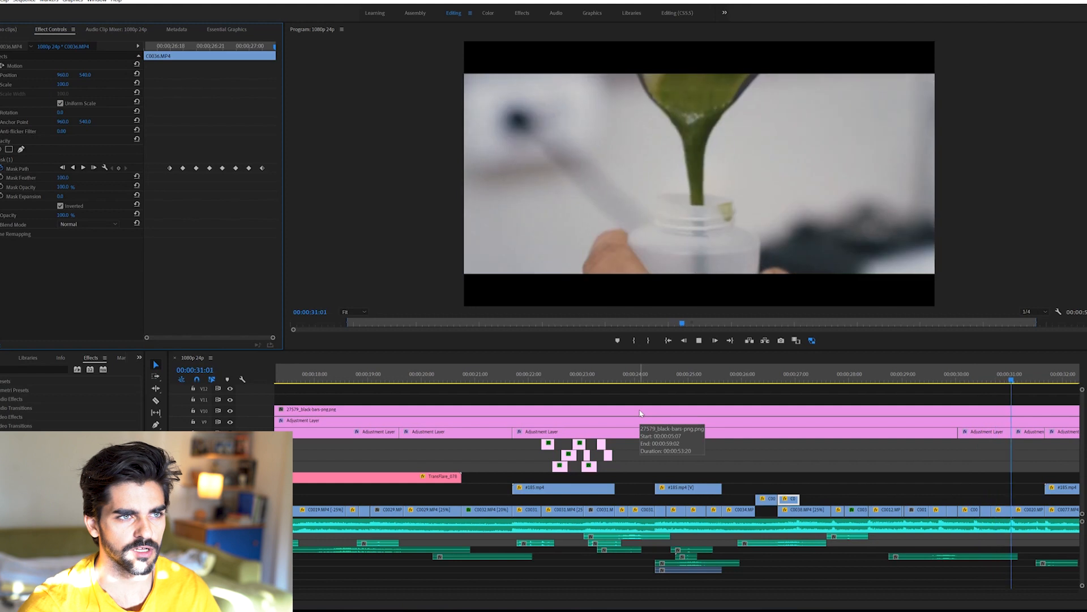
{"action": "key", "text": "space"}
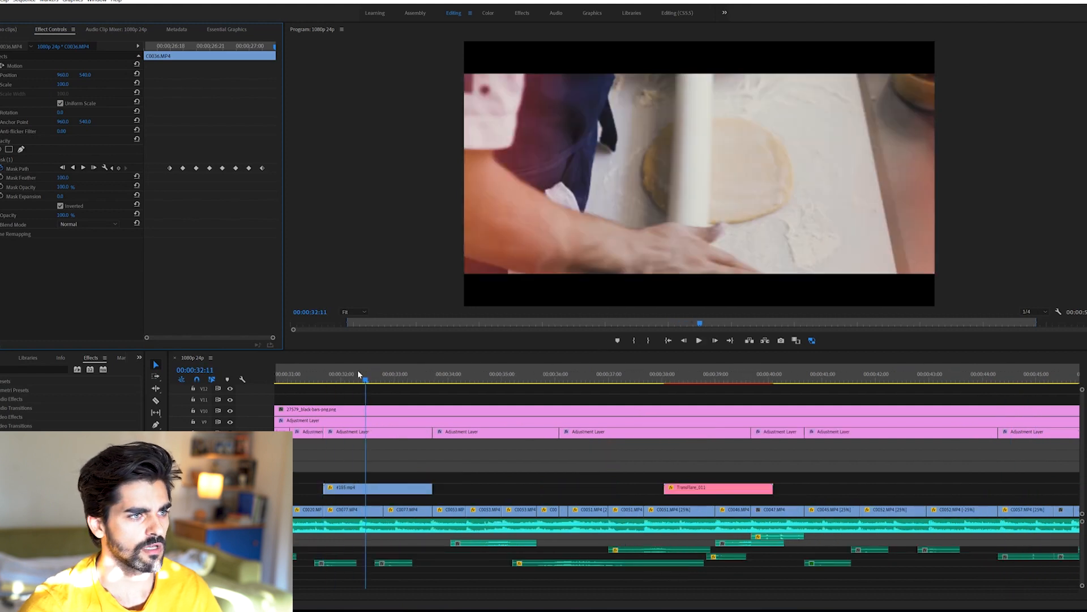
{"action": "left_click_drag", "start_coordinate": [309, 375], "coordinate": [296, 378]}
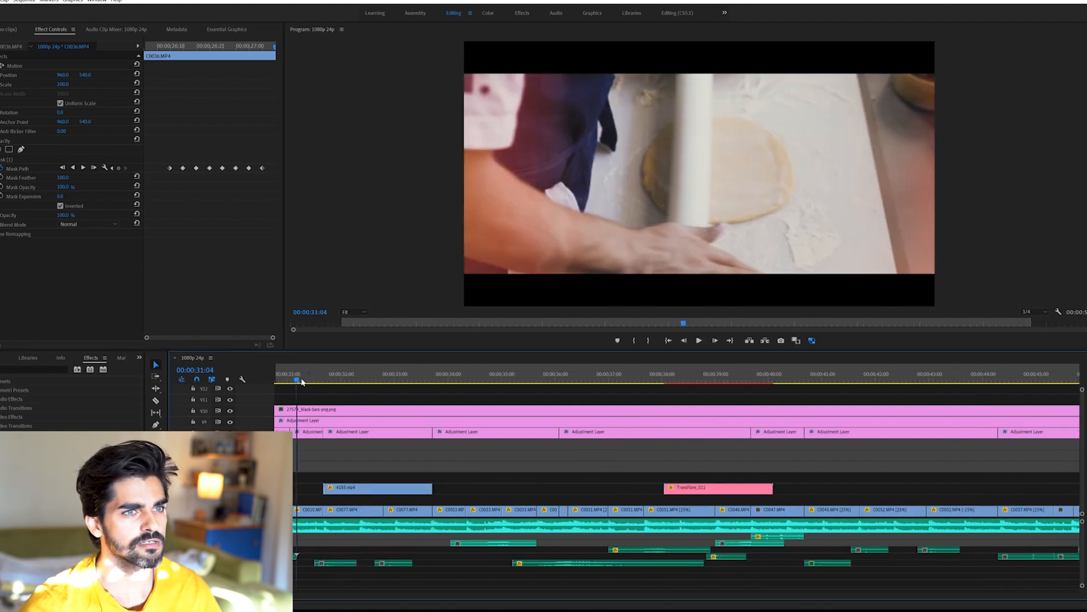
{"action": "key", "text": "space"}
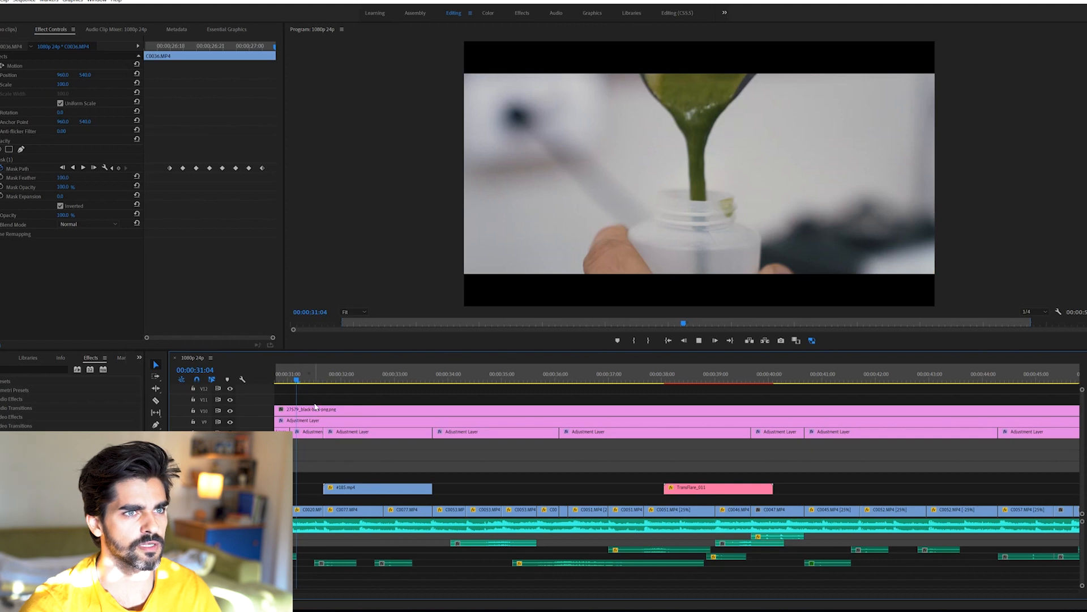
{"action": "key", "text": "space"}
{"action": "scroll", "coordinate": [315, 407], "scroll_direction": "up", "scroll_amount": 5}
{"action": "left_click_drag", "start_coordinate": [988, 374], "coordinate": [986, 378]}
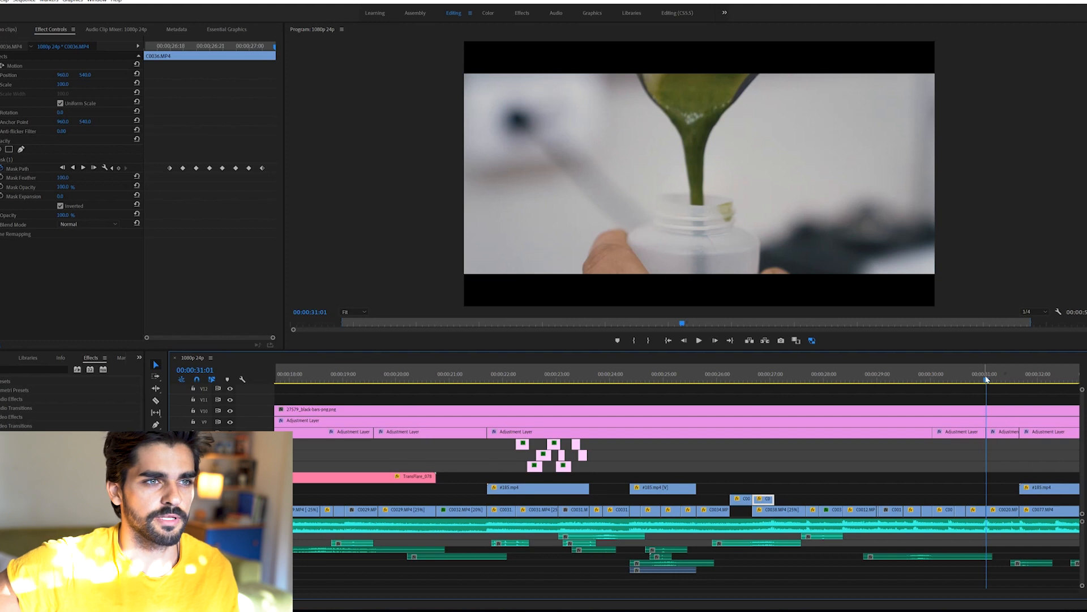
Step: Examine the sauce-pouring shot frame by frame from 00:00:31:01 to 00:00:31:09
{"action": "key", "text": "Right"}
{"action": "key", "text": "Right"}
{"action": "key", "text": "Right"}
{"action": "key", "text": "Right"}
{"action": "key", "text": "Right"}
{"action": "key", "text": "Right"}
{"action": "key", "text": "Right"}
{"action": "key", "text": "Right"}
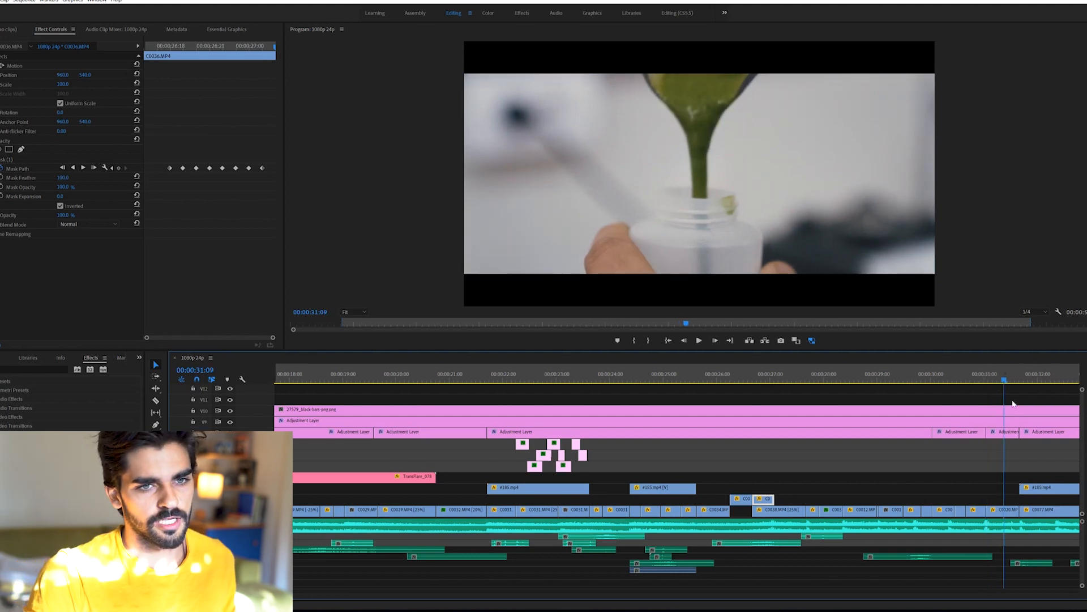
Step: Replay the cut from the sauce-pouring shot at 00:00:31:04 into the dough-rolling shot at 00:00:31:19
{"action": "left_click", "coordinate": [993, 382]}
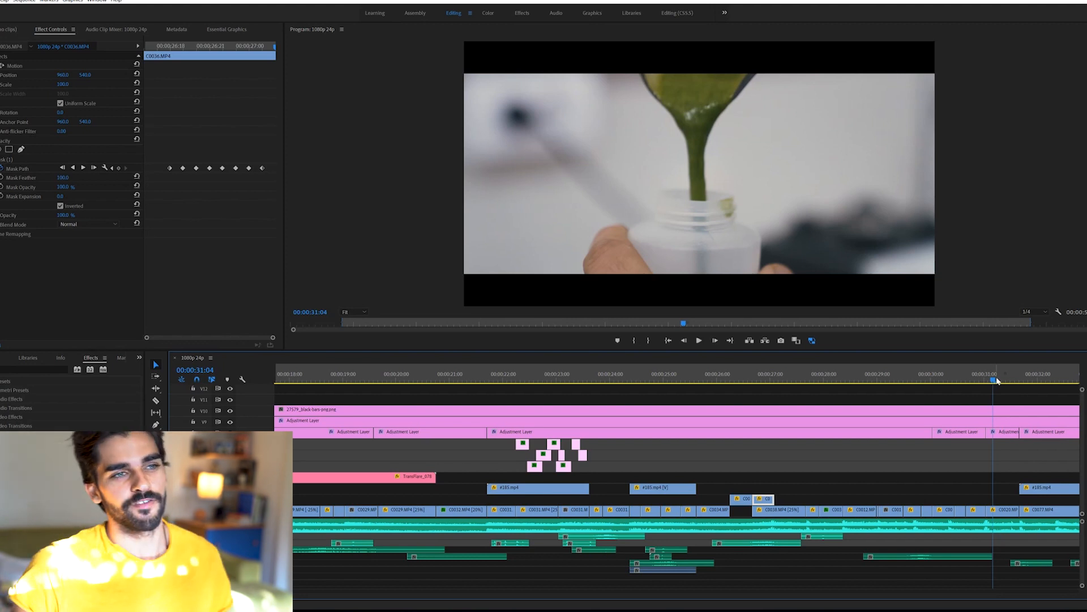
{"action": "key", "text": "space"}
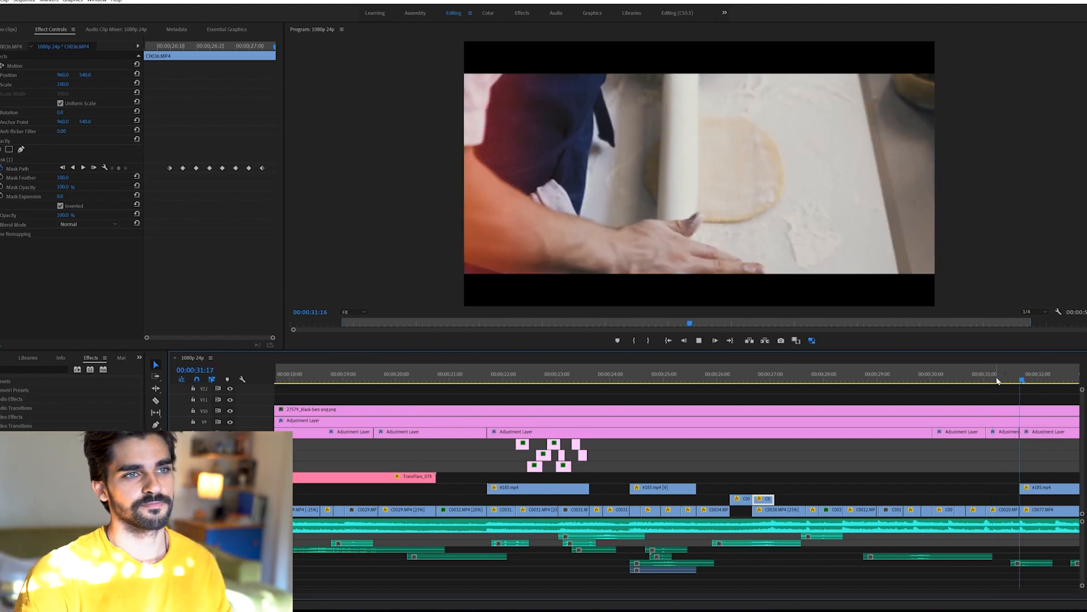
{"action": "key", "text": "space"}
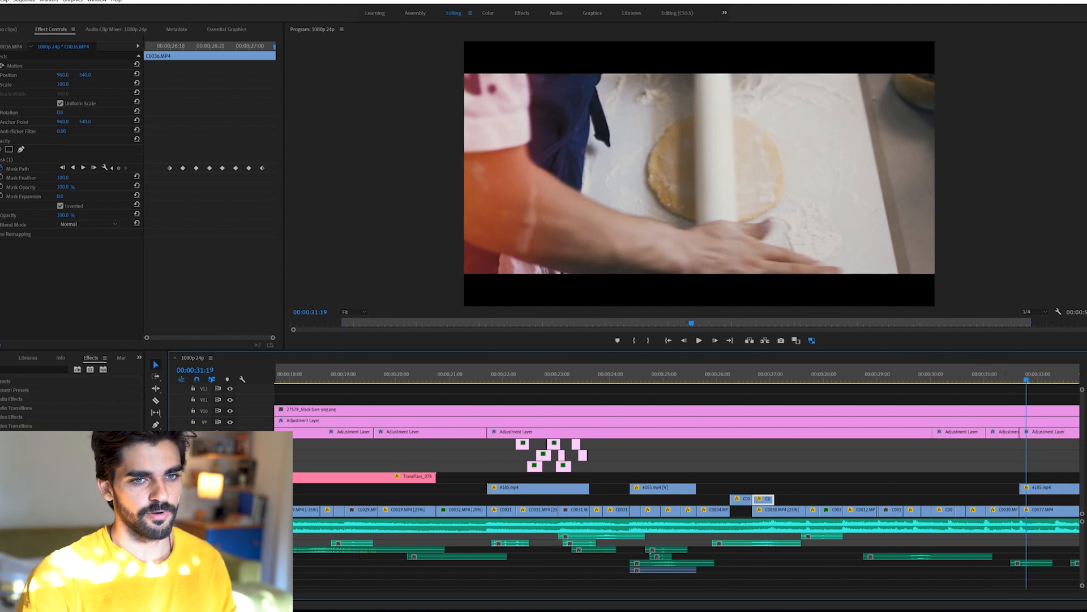
Step: Inspect the opacity and blend settings of the #185.mp4 overlay over the dough shot, and play on to 00:00:33:05
{"action": "left_click", "coordinate": [1046, 488]}
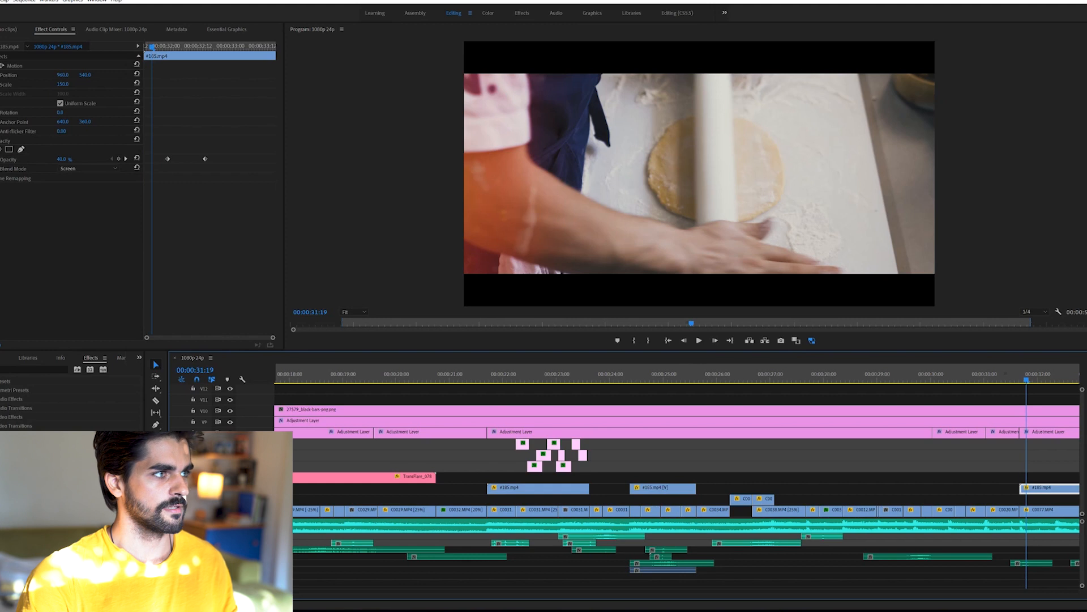
{"action": "left_click", "coordinate": [0, 140]}
{"action": "left_click", "coordinate": [0, 141]}
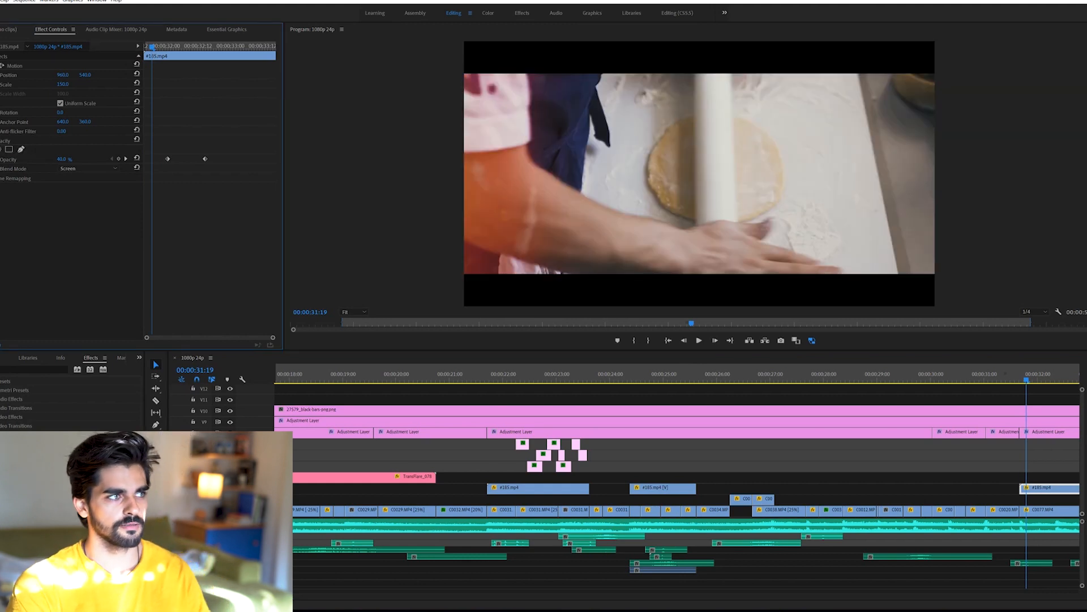
{"action": "key", "text": "space"}
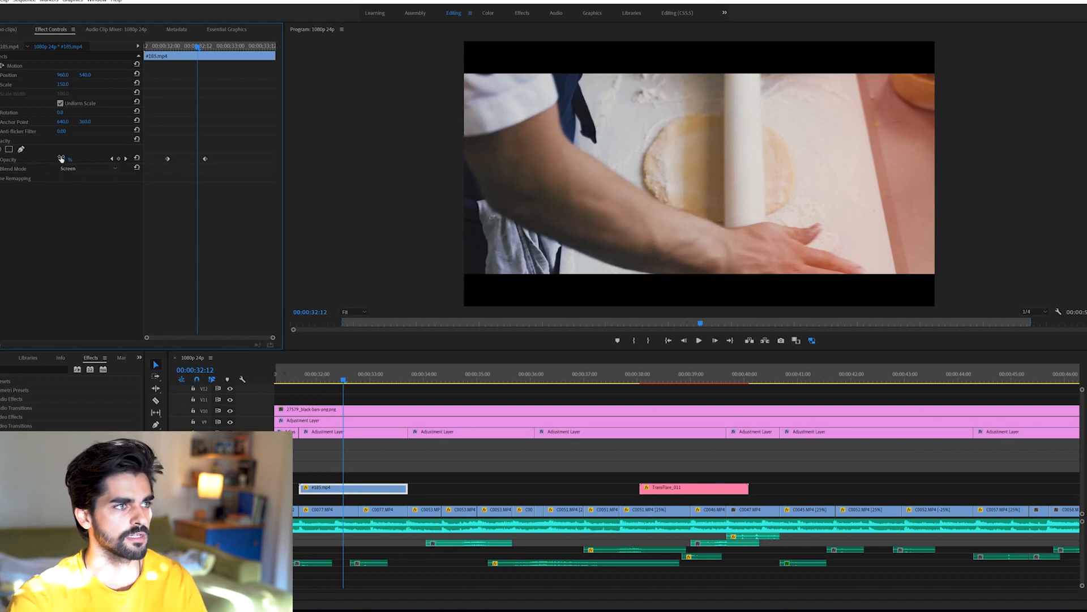
{"action": "key", "text": "space"}
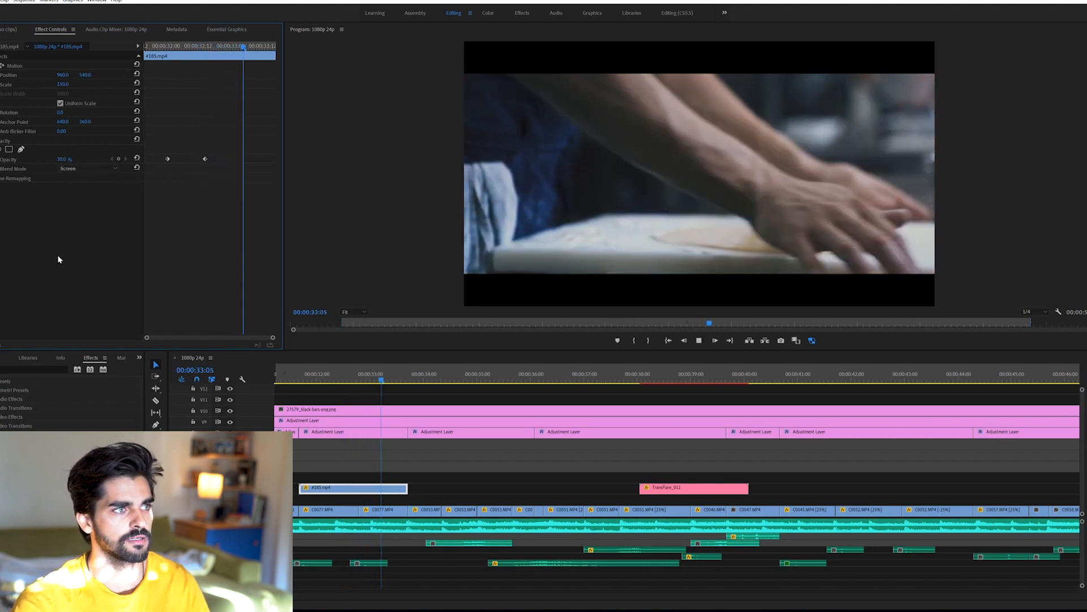
Step: Play on from the dough-rolling shot to the oven-tray shot at 00:00:36:00
{"action": "key", "text": "space"}
{"action": "key", "text": "space"}
{"action": "key", "text": "space"}
{"action": "key", "text": "space"}
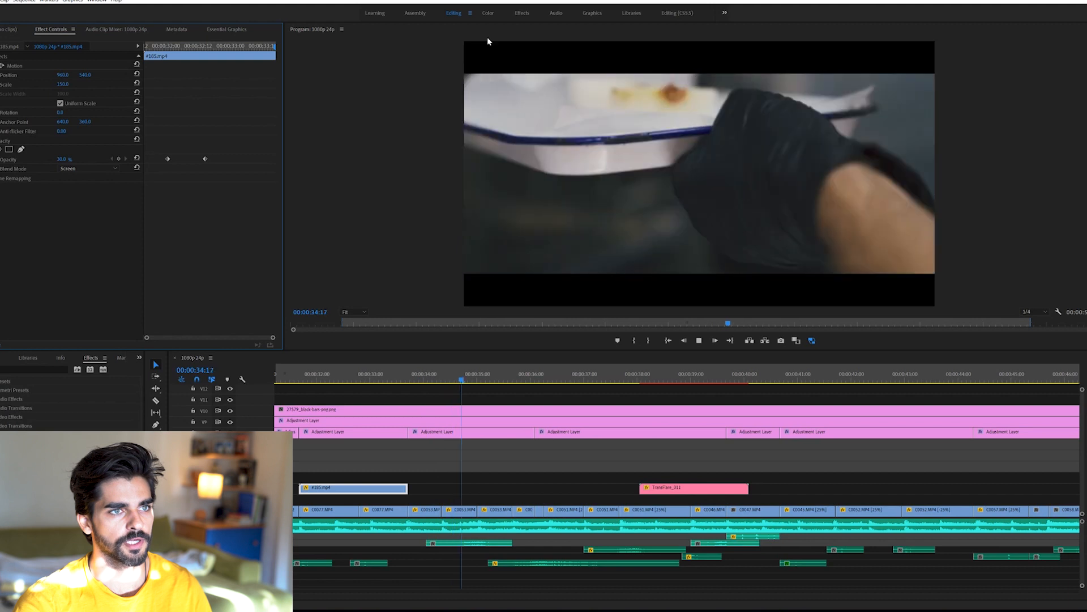
{"action": "key", "text": "space"}
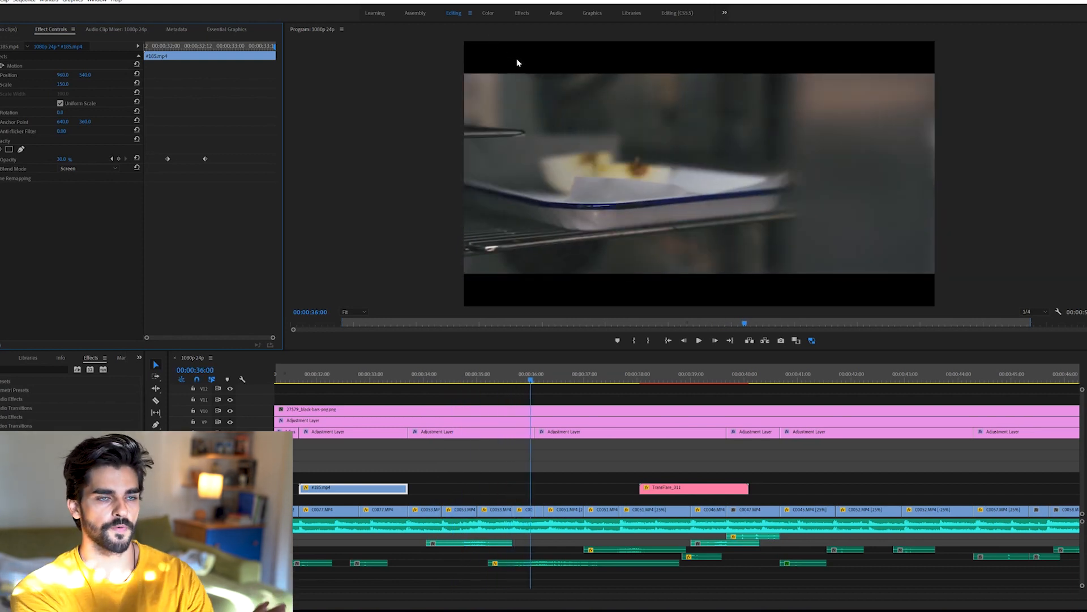
Step: Step ahead to the writing shot at 00:00:36:03, and replay the transition into it from the oven-tray shot at 00:00:35:23
{"action": "key", "text": "Right"}
{"action": "key", "text": "Right"}
{"action": "key", "text": "Right"}
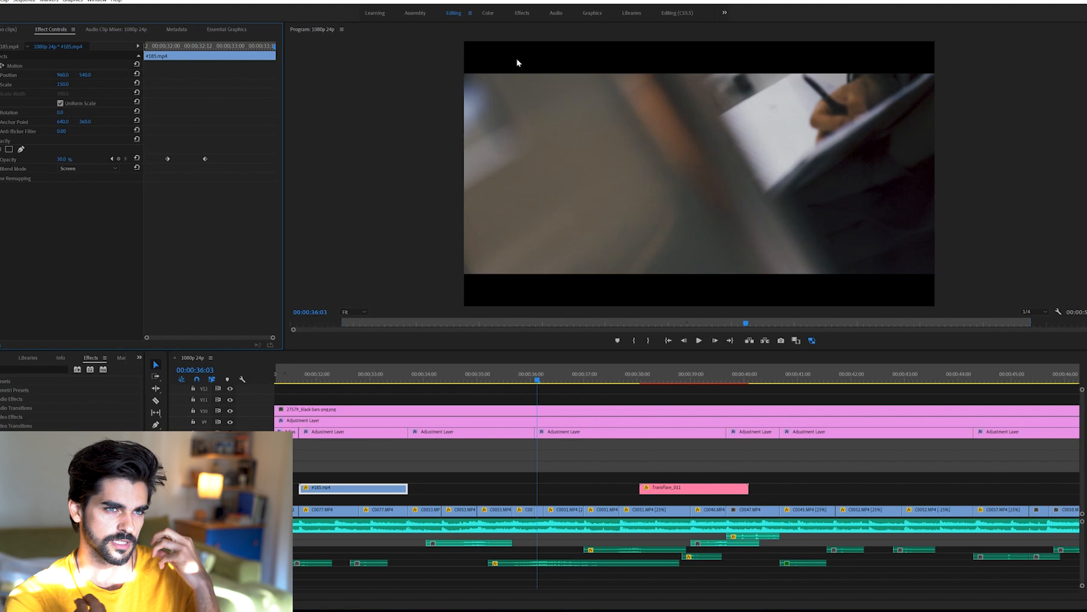
{"action": "left_click", "coordinate": [529, 378]}
{"action": "key", "text": "space"}
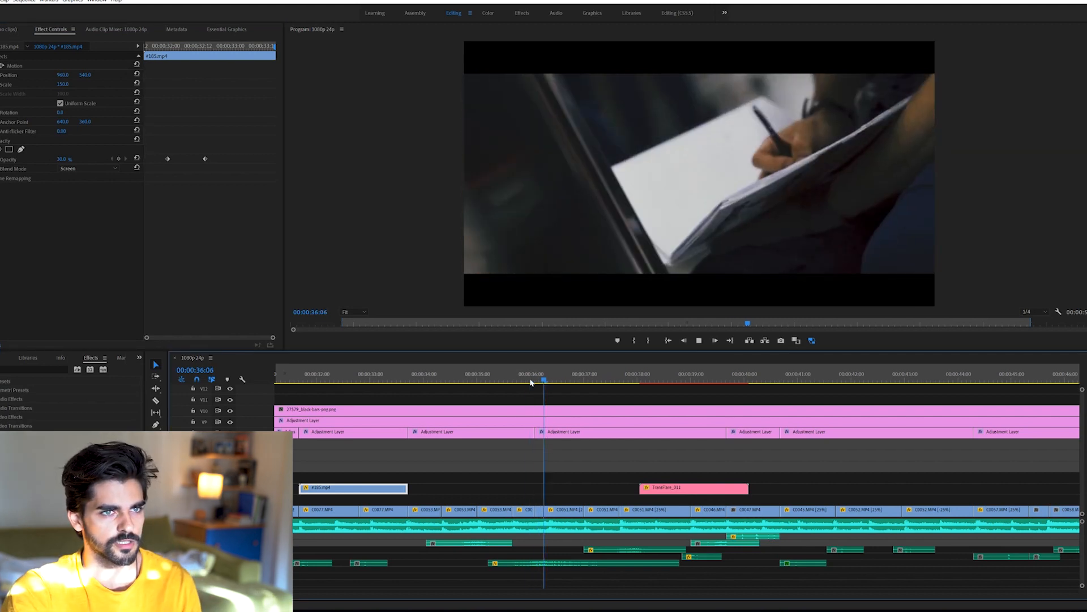
{"action": "left_click", "coordinate": [529, 379]}
{"action": "key", "text": "space"}
{"action": "left_click", "coordinate": [531, 381]}
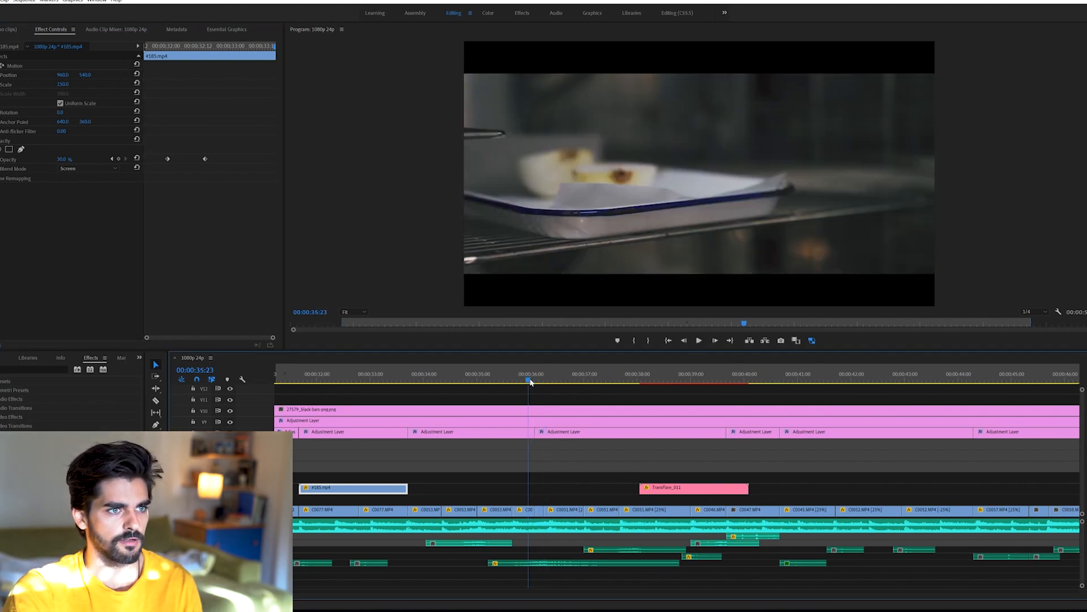
{"action": "key", "text": "space"}
{"action": "key", "text": "space"}
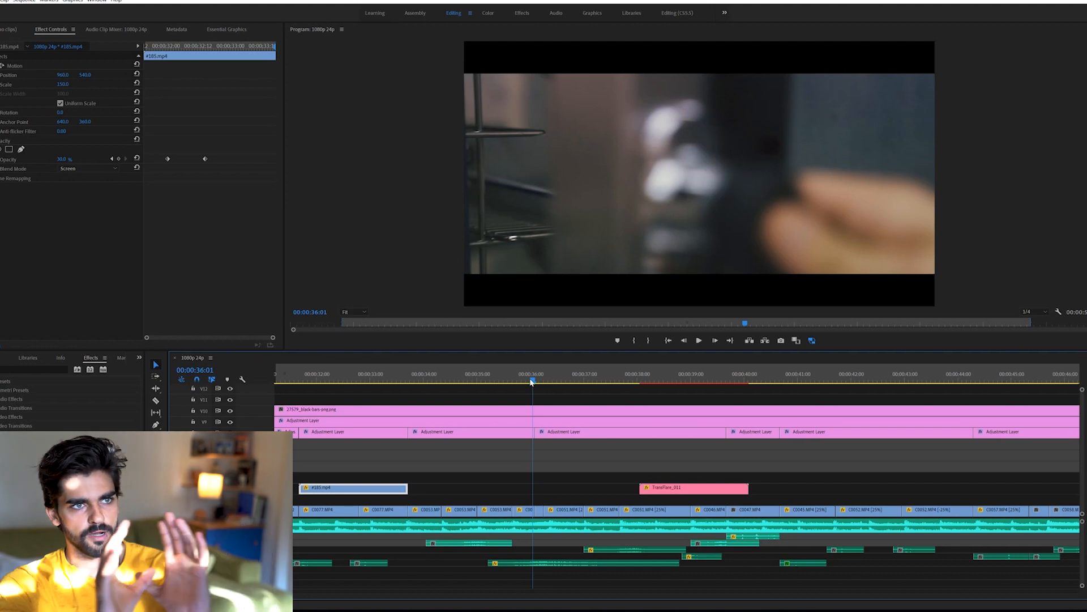
Step: Examine the transition from the oven shot to the writing shot frame by frame between 00:00:36:00 and 00:00:36:04
{"action": "key", "text": "Right"}
{"action": "key", "text": "Right"}
{"action": "key", "text": "Right"}
{"action": "key", "text": "Right"}
{"action": "key", "text": "Left"}
{"action": "key", "text": "Left"}
{"action": "key", "text": "Left"}
{"action": "key", "text": "Left"}
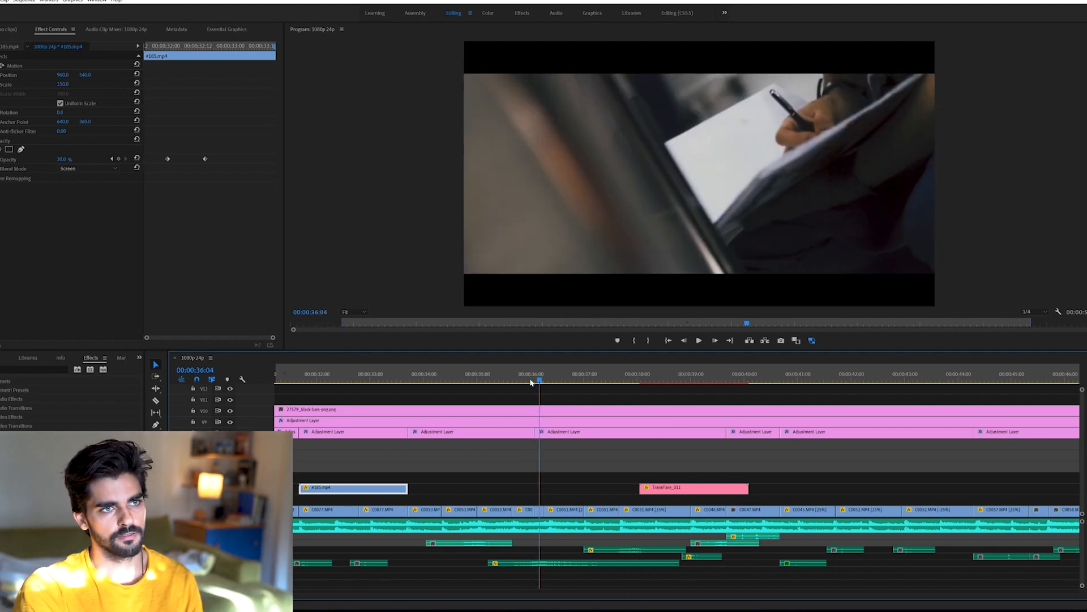
{"action": "key", "text": "Left"}
{"action": "key", "text": "Left"}
{"action": "key", "text": "Right"}
{"action": "key", "text": "Right"}
{"action": "key", "text": "Right"}
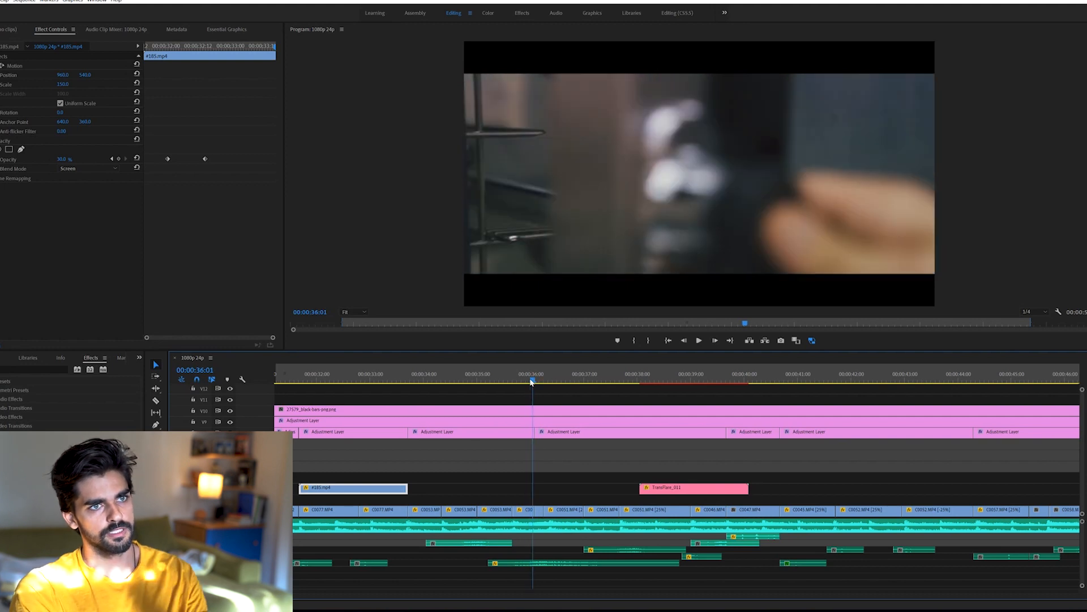
{"action": "key", "text": "Left"}
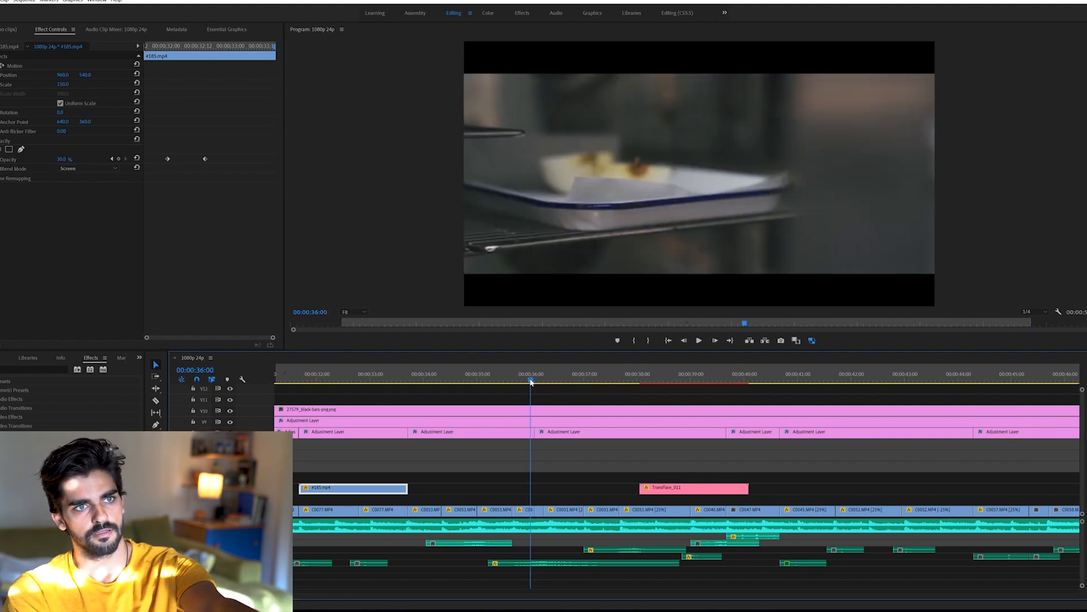
{"action": "key", "text": "Right"}
{"action": "key", "text": "Left"}
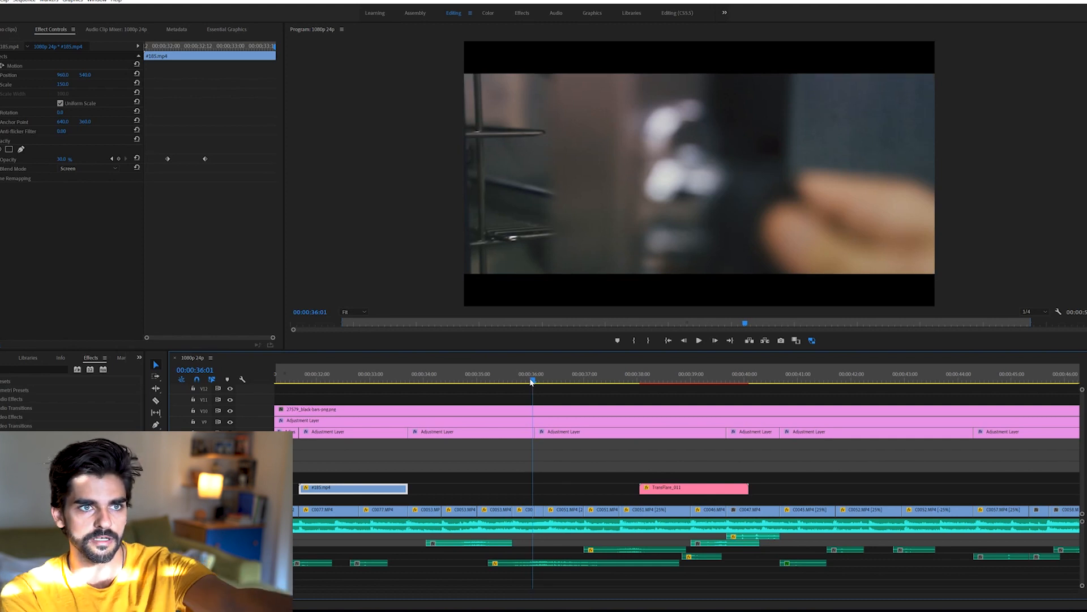
Step: Step through the transition to the writing shot at 00:00:36:05 and past it, and return to the blurred oven frame at 00:00:36:01
{"action": "key", "text": "Right"}
{"action": "key", "text": "Right"}
{"action": "key", "text": "Right"}
{"action": "key", "text": "Right"}
{"action": "key", "text": "Right"}
{"action": "key", "text": "Right"}
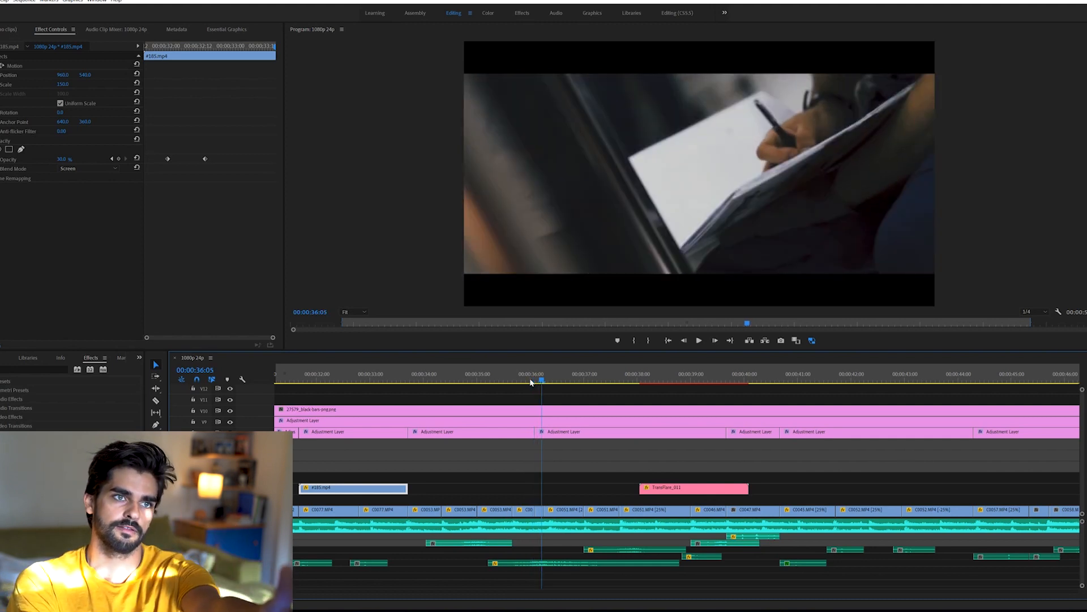
{"action": "key", "text": "Right"}
{"action": "key", "text": "Right"}
{"action": "key", "text": "Left"}
{"action": "key", "text": "Left"}
{"action": "key", "text": "Left"}
{"action": "key", "text": "Left"}
{"action": "key", "text": "Left"}
{"action": "key", "text": "Left"}
{"action": "key", "text": "Left"}
{"action": "key", "text": "Left"}
{"action": "key", "text": "Left"}
{"action": "key", "text": "Left"}
{"action": "key", "text": "Right"}
{"action": "key", "text": "Right"}
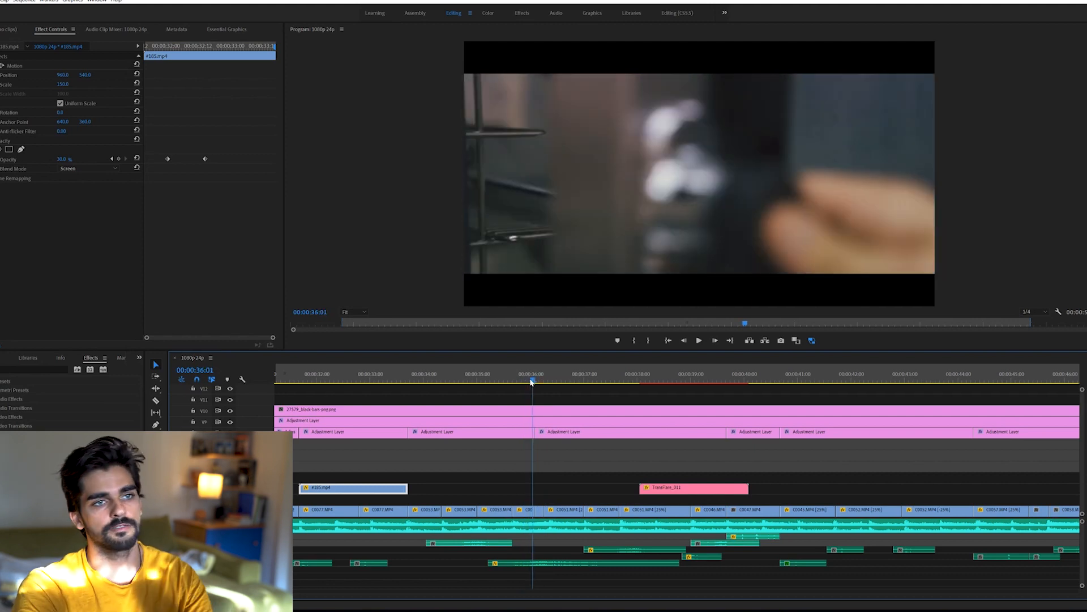
Step: Step forward to the writing shot at 00:00:36:06, and go back frame by frame to the oven tray at 00:00:35:21
{"action": "key", "text": "Right"}
{"action": "key", "text": "Right"}
{"action": "key", "text": "Right"}
{"action": "key", "text": "Right"}
{"action": "key", "text": "Right"}
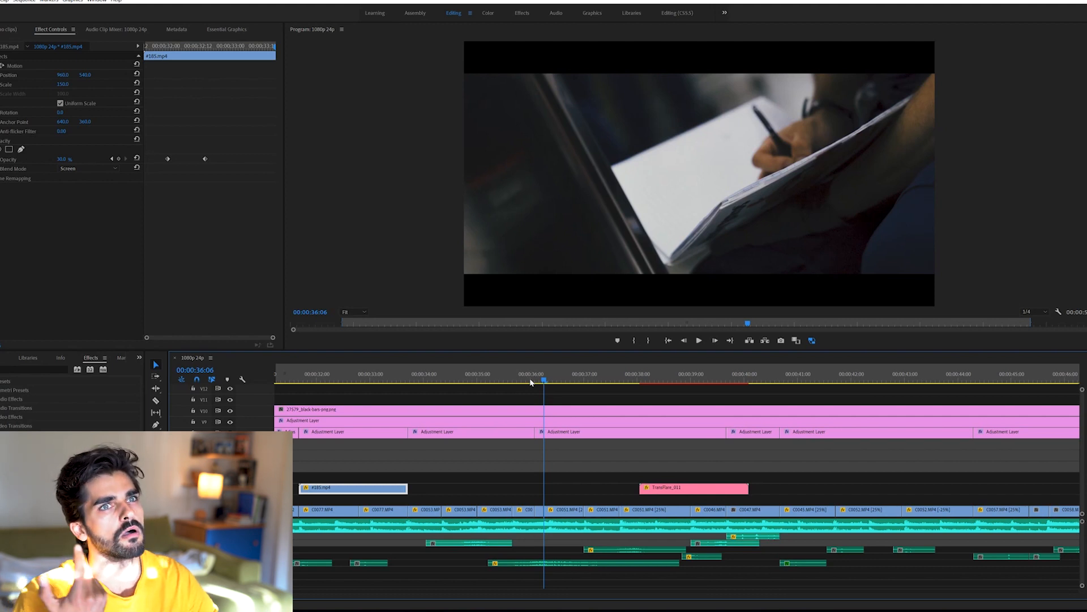
{"action": "key", "text": "Left"}
{"action": "key", "text": "Left"}
{"action": "key", "text": "Left"}
{"action": "key", "text": "Left"}
{"action": "key", "text": "Left"}
{"action": "key", "text": "Left"}
{"action": "key", "text": "Left"}
{"action": "key", "text": "Left"}
{"action": "key", "text": "Left"}
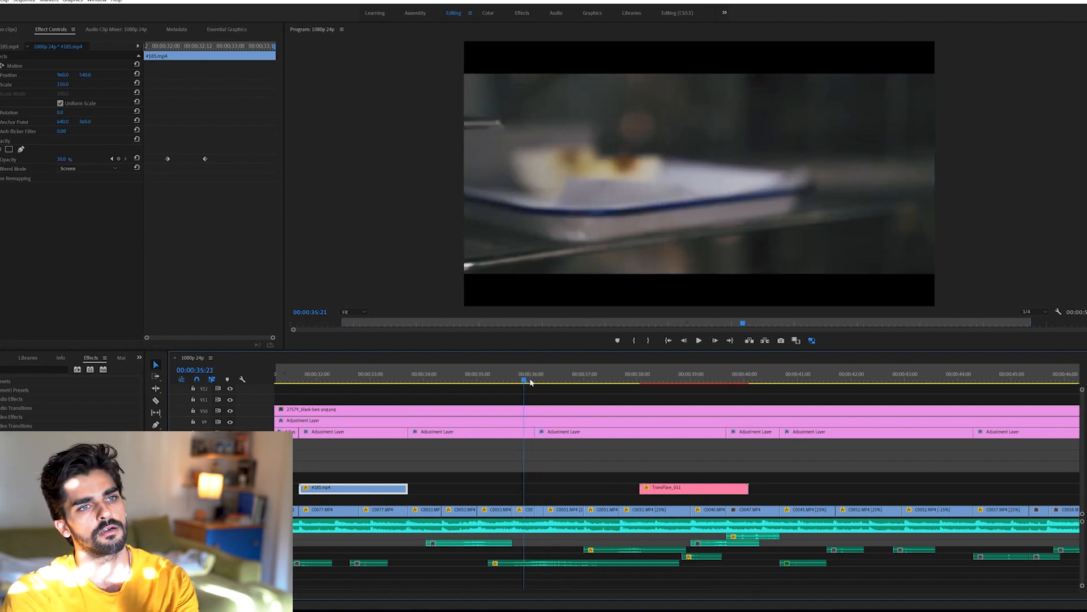
Step: Step frame by frame from the oven tray at 00:00:35:21 to the writing shot at 00:00:36:05
{"action": "key", "text": "Right"}
{"action": "key", "text": "Right"}
{"action": "key", "text": "Right"}
{"action": "key", "text": "Right"}
{"action": "key", "text": "Right"}
{"action": "key", "text": "Right"}
{"action": "key", "text": "Right"}
{"action": "key", "text": "Right"}
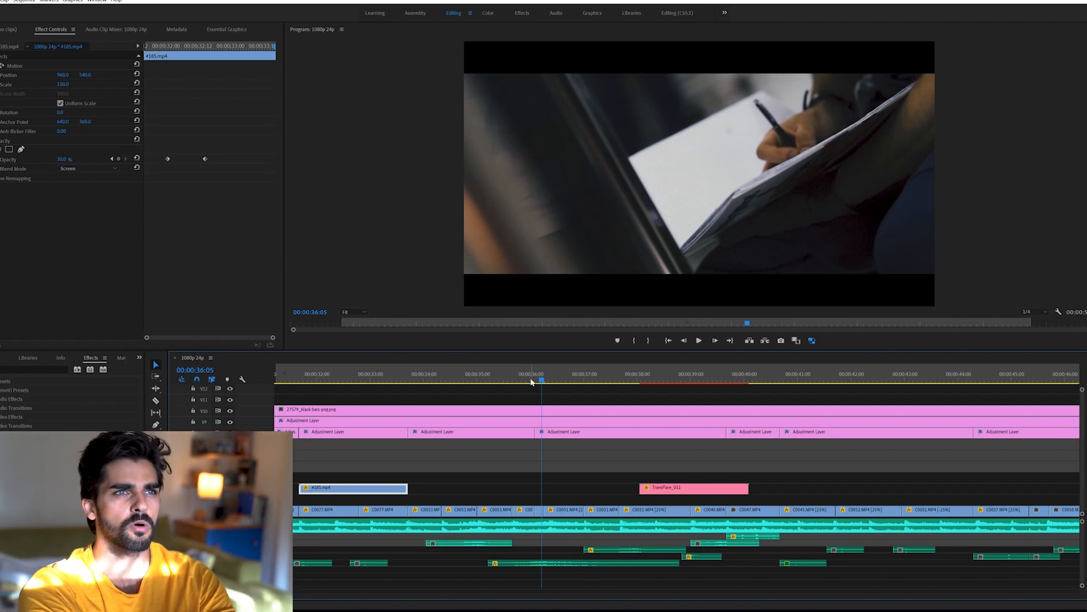
Step: Select the C0053.MP4 clip before the transition, and play from the writing shot to the knife-sharpening shot at 00:00:40:15
{"action": "left_click", "coordinate": [495, 509]}
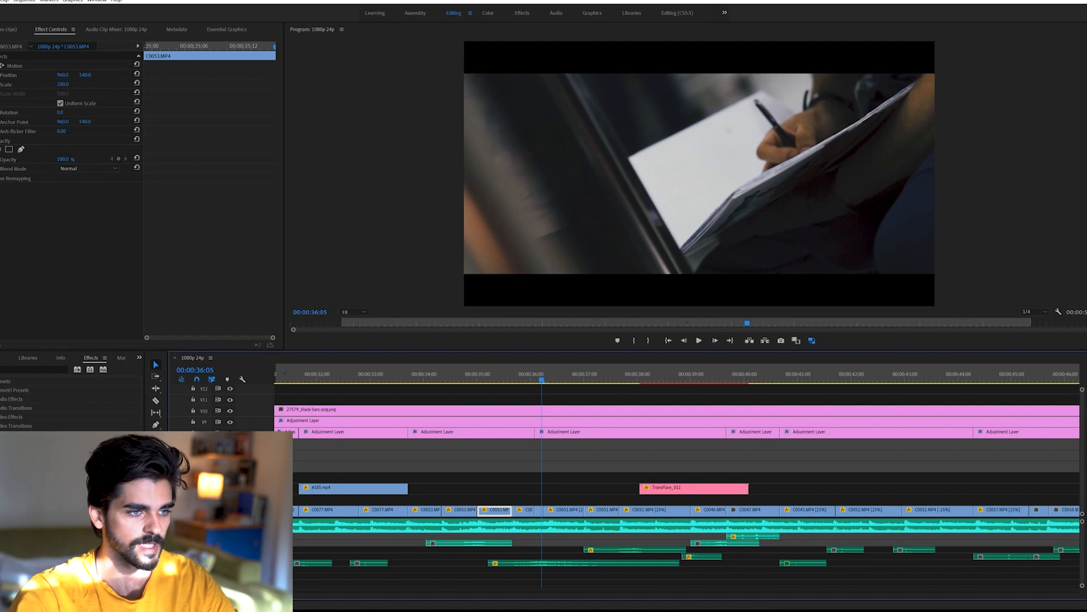
{"action": "left_click", "coordinate": [544, 378]}
{"action": "key", "text": "space"}
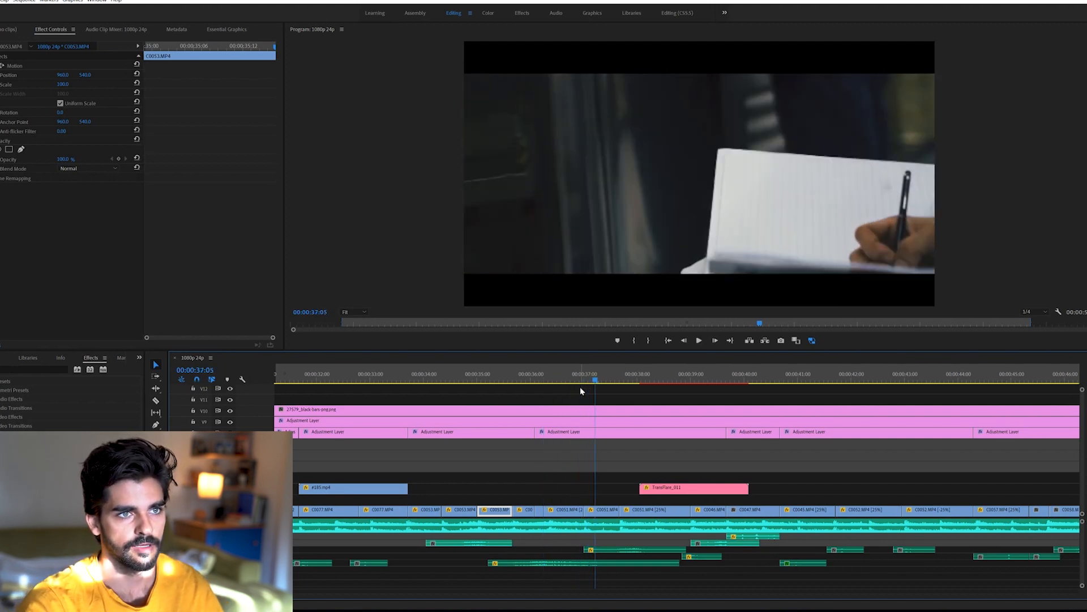
{"action": "key", "text": "space"}
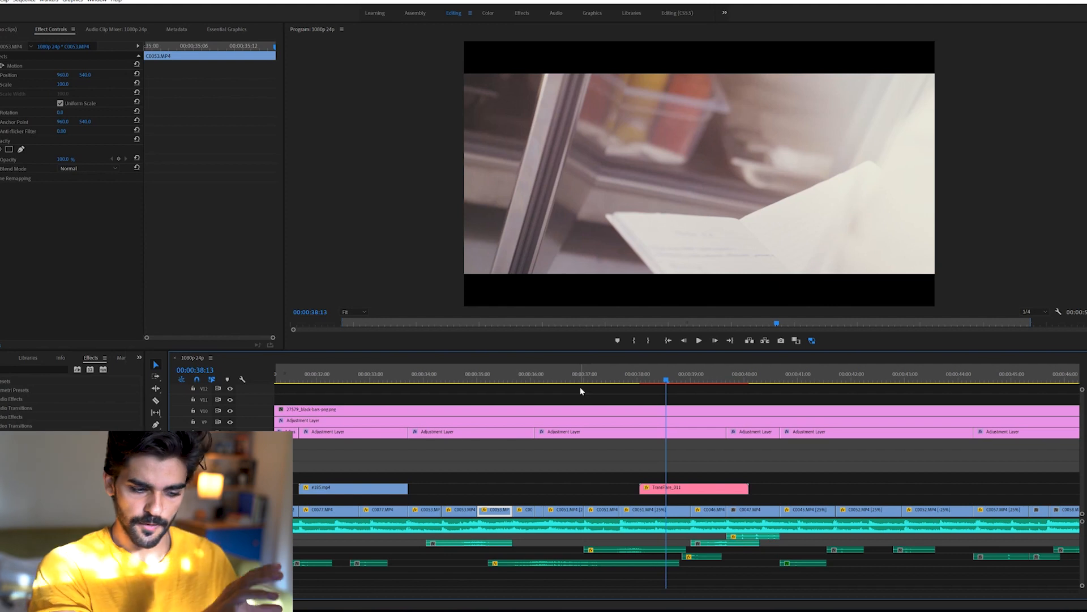
{"action": "key", "text": "space"}
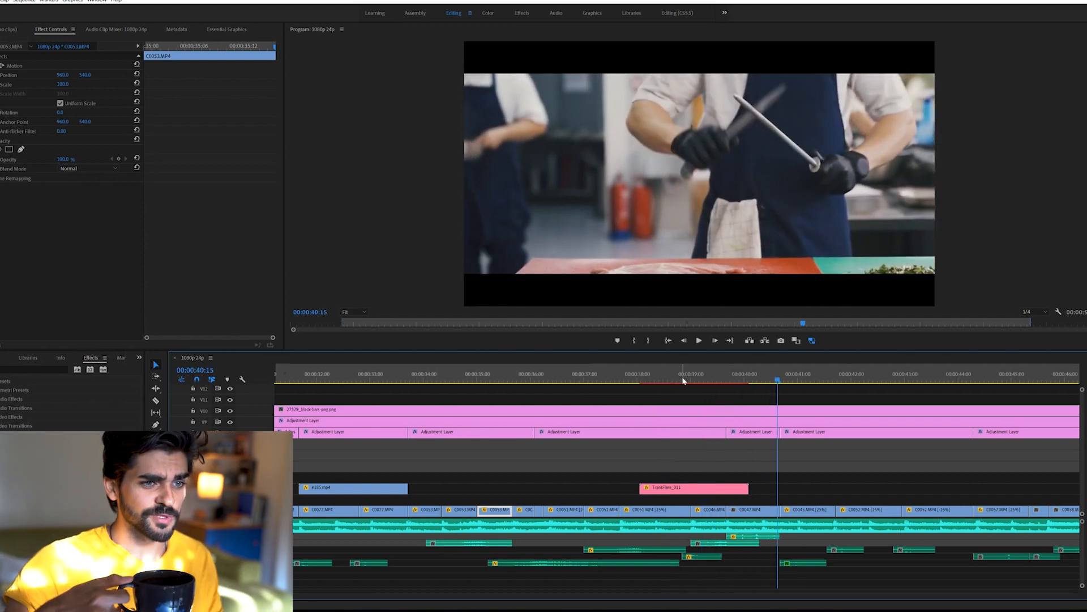
Step: Step back to the knife-sharpening close-up at 00:00:39:09, and replay its cut into the wide shot at 00:00:40:10
{"action": "key", "text": "Left"}
{"action": "key", "text": "Left"}
{"action": "key", "text": "Left"}
{"action": "key", "text": "Left"}
{"action": "key", "text": "Left"}
{"action": "key", "text": "Left"}
{"action": "key", "text": "Left"}
{"action": "key", "text": "Left"}
{"action": "key", "text": "Left"}
{"action": "key", "text": "Left"}
{"action": "key", "text": "Left"}
{"action": "key", "text": "Left"}
{"action": "key", "text": "Left"}
{"action": "key", "text": "Left"}
{"action": "key", "text": "Left"}
{"action": "key", "text": "Left"}
{"action": "key", "text": "Left"}
{"action": "key", "text": "Left"}
{"action": "key", "text": "Left"}
{"action": "key", "text": "Left"}
{"action": "key", "text": "Left"}
{"action": "key", "text": "Left"}
{"action": "key", "text": "Left"}
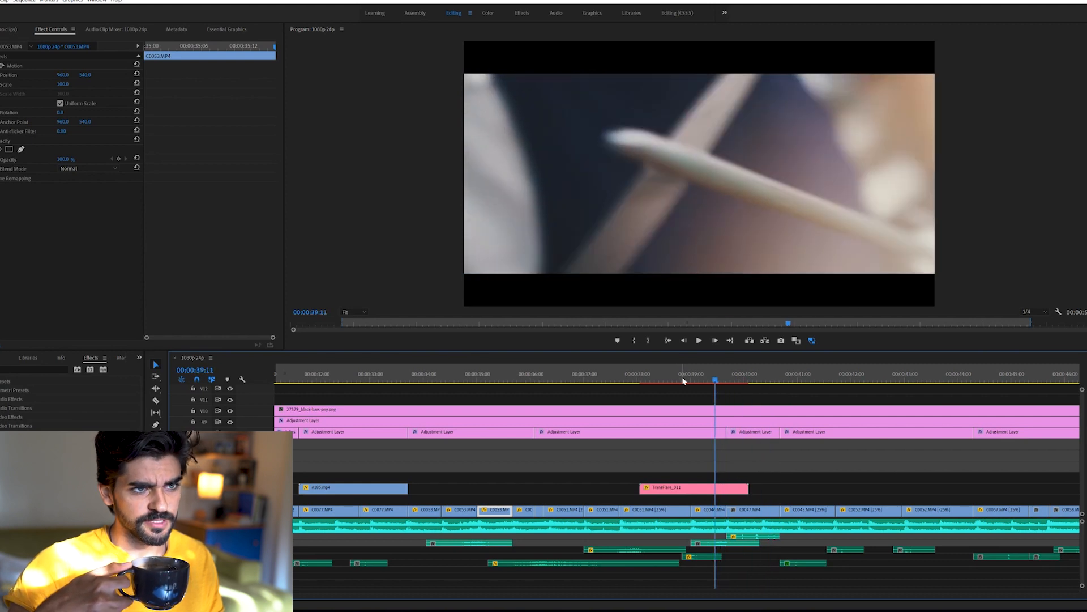
{"action": "key", "text": "Right"}
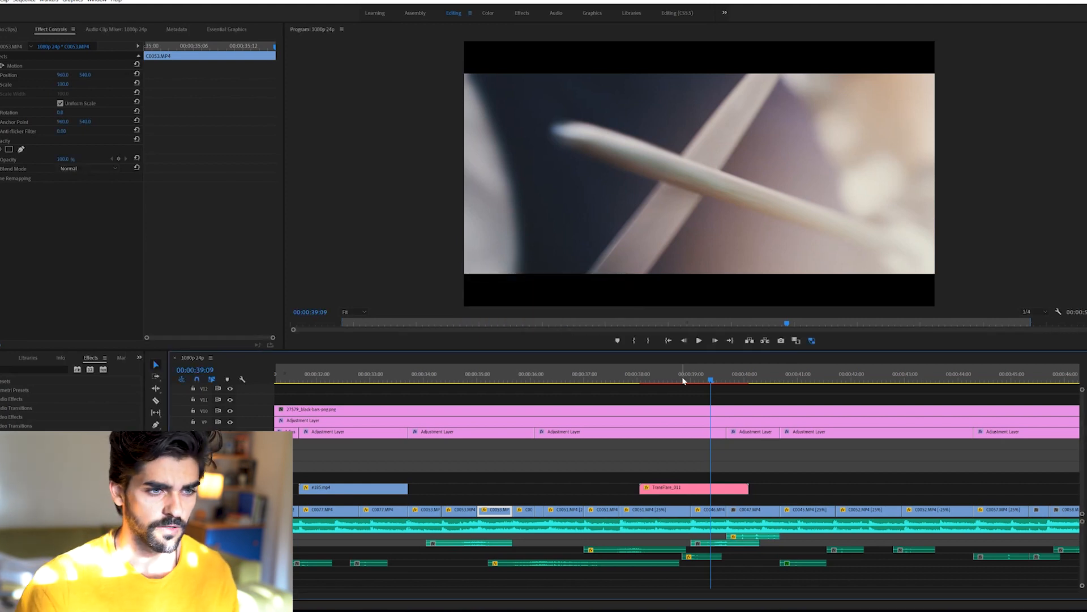
{"action": "key", "text": "space"}
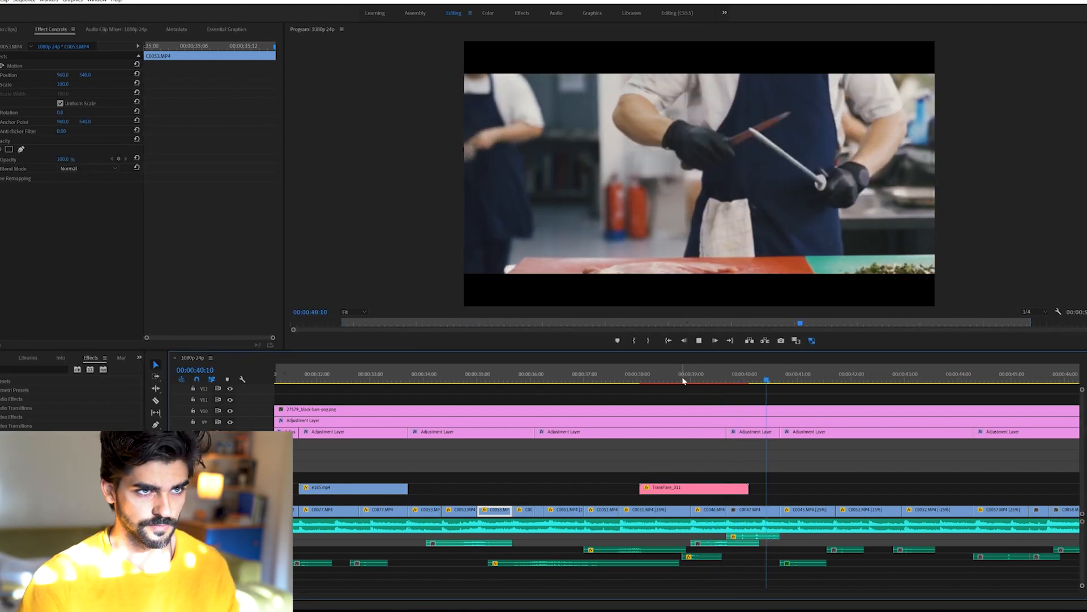
{"action": "key", "text": "space"}
Step: Scrub through the salt-sprinkling shot between 00:00:41:05 and 00:00:41:10
{"action": "left_click", "coordinate": [816, 376]}
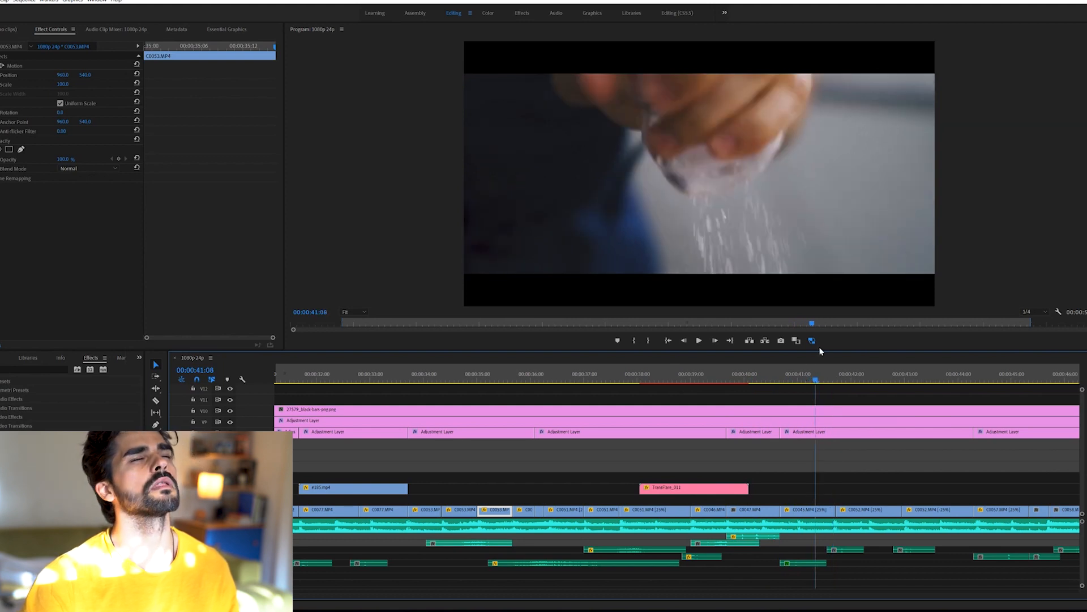
{"action": "mouse_move", "coordinate": [816, 378]}
{"action": "left_mouse_down"}
{"action": "mouse_move", "coordinate": [797, 379]}
{"action": "mouse_move", "coordinate": [819, 373]}
{"action": "mouse_move", "coordinate": [801, 376]}
{"action": "mouse_move", "coordinate": [809, 380]}
{"action": "left_mouse_up"}
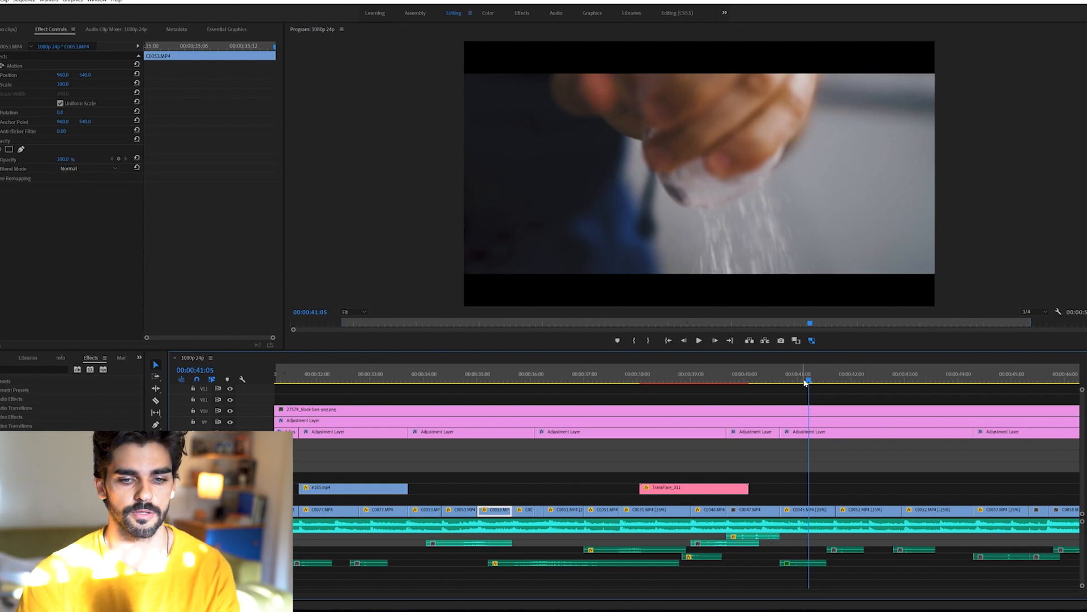
{"action": "left_click_drag", "start_coordinate": [805, 383], "coordinate": [821, 395]}
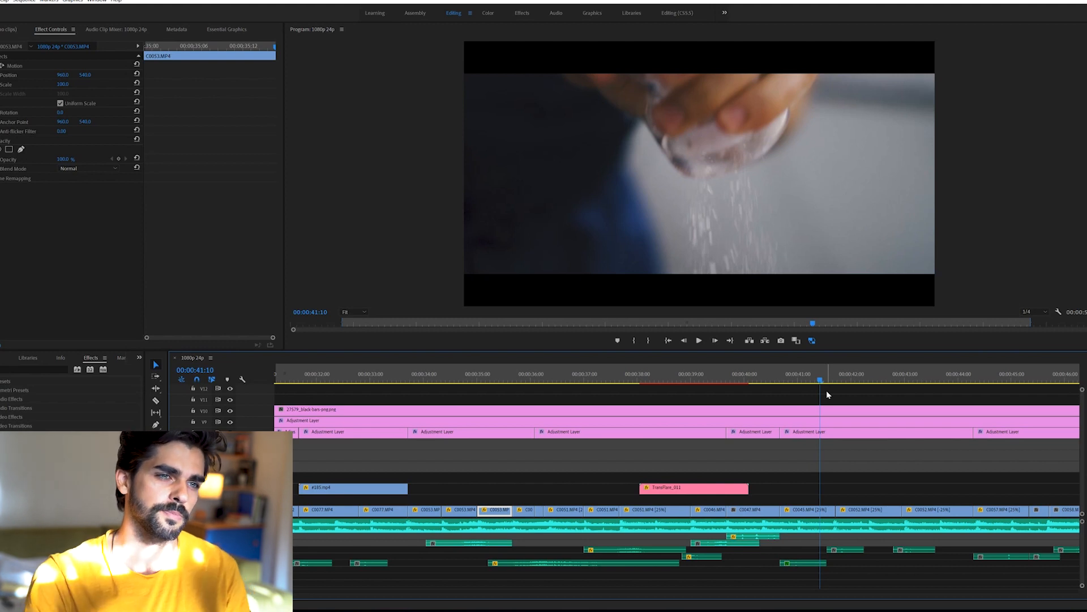
Step: Play on from the salt-sprinkling shot through the yellow-bottle shots to the meat shot at 00:00:46:17
{"action": "key", "text": "space"}
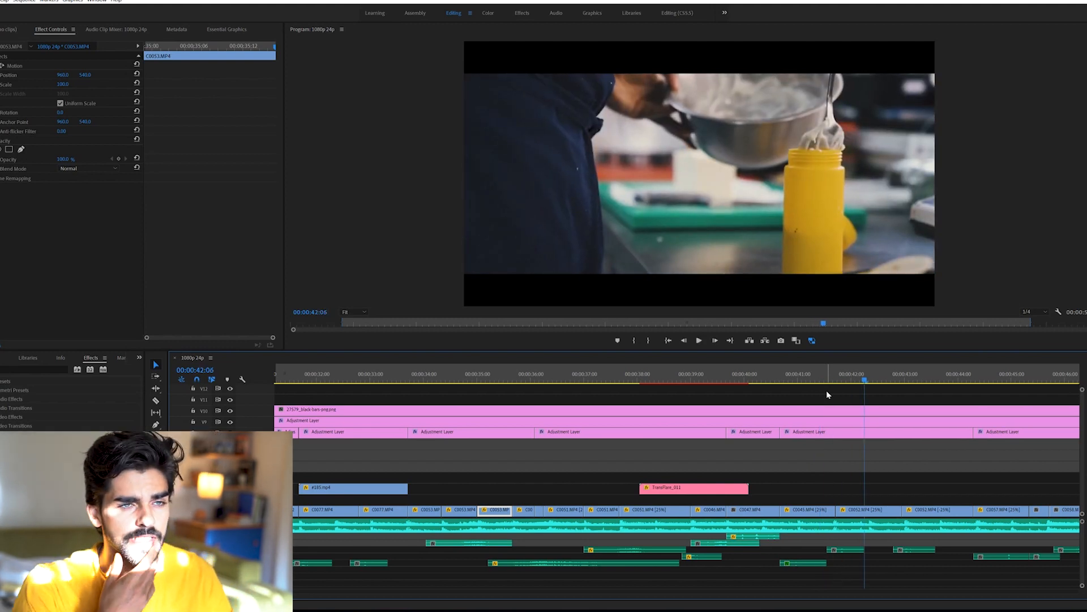
{"action": "key", "text": "space"}
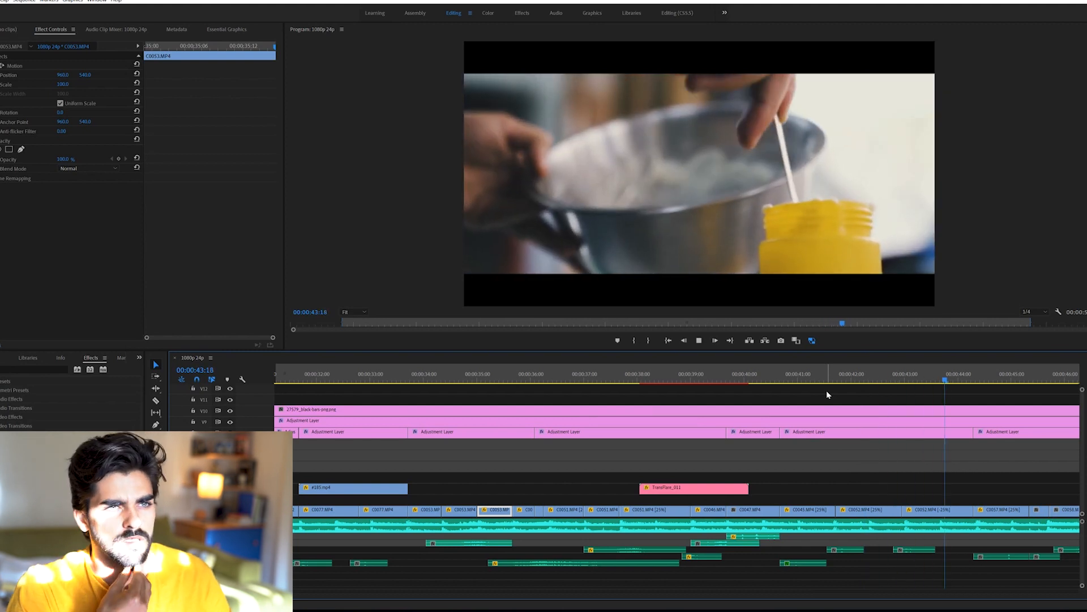
{"action": "key", "text": "space"}
{"action": "key", "text": "space"}
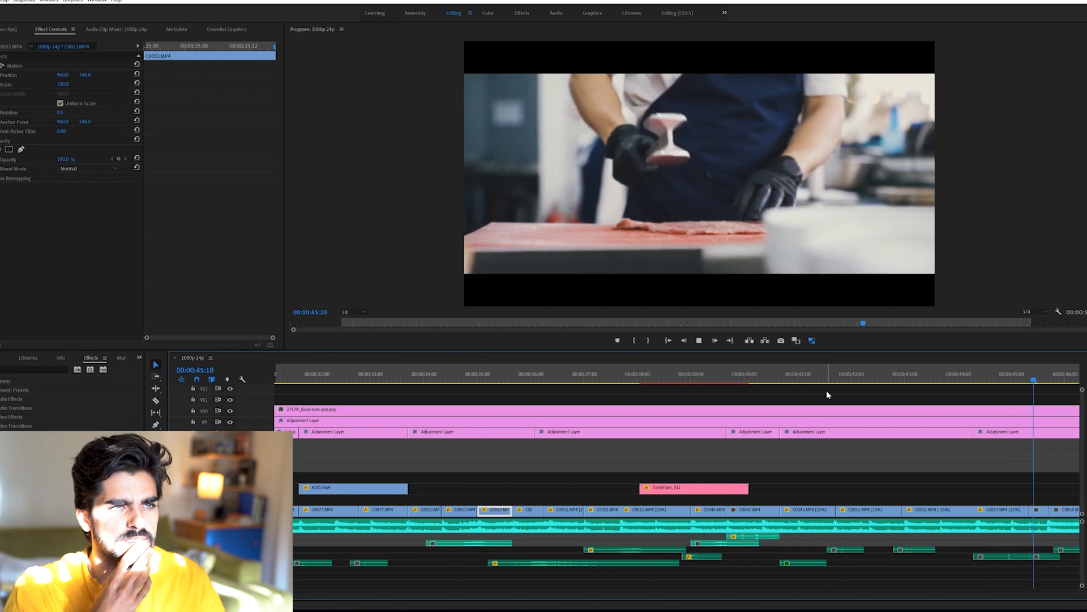
{"action": "key", "text": "space"}
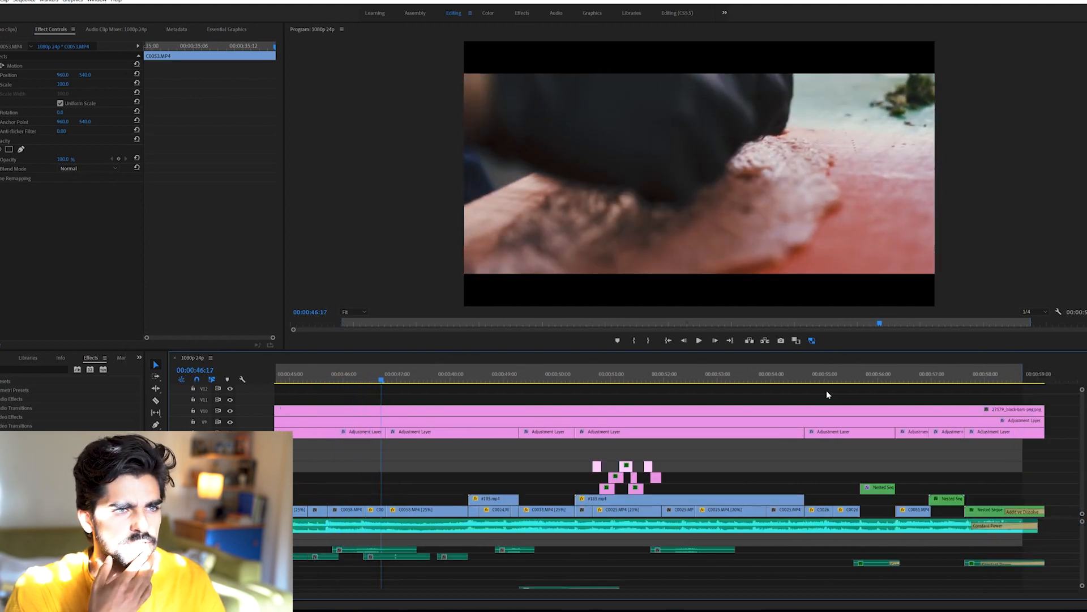
Step: Replay from the meat shot near 00:00:46:12 up to the paper-laying shot at 00:00:49:01
{"action": "key", "text": "space"}
{"action": "key", "text": "space"}
{"action": "left_click", "coordinate": [370, 379]}
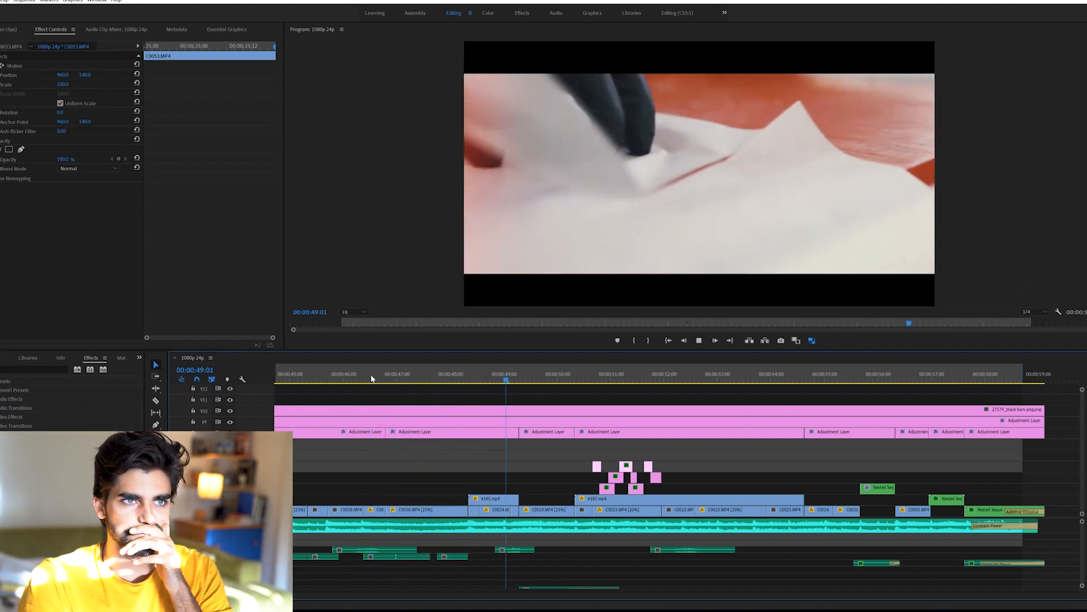
{"action": "key", "text": "space"}
Step: Scrub to the start of the paper-laying movement near 00:00:49:00, and step forward to 00:00:49:05
{"action": "mouse_move", "coordinate": [496, 379]}
{"action": "left_mouse_down"}
{"action": "mouse_move", "coordinate": [481, 379]}
{"action": "mouse_move", "coordinate": [503, 379]}
{"action": "left_mouse_up"}
{"action": "key", "text": "Right"}
{"action": "key", "text": "Right"}
{"action": "key", "text": "Right"}
{"action": "key", "text": "Right"}
{"action": "key", "text": "Right"}
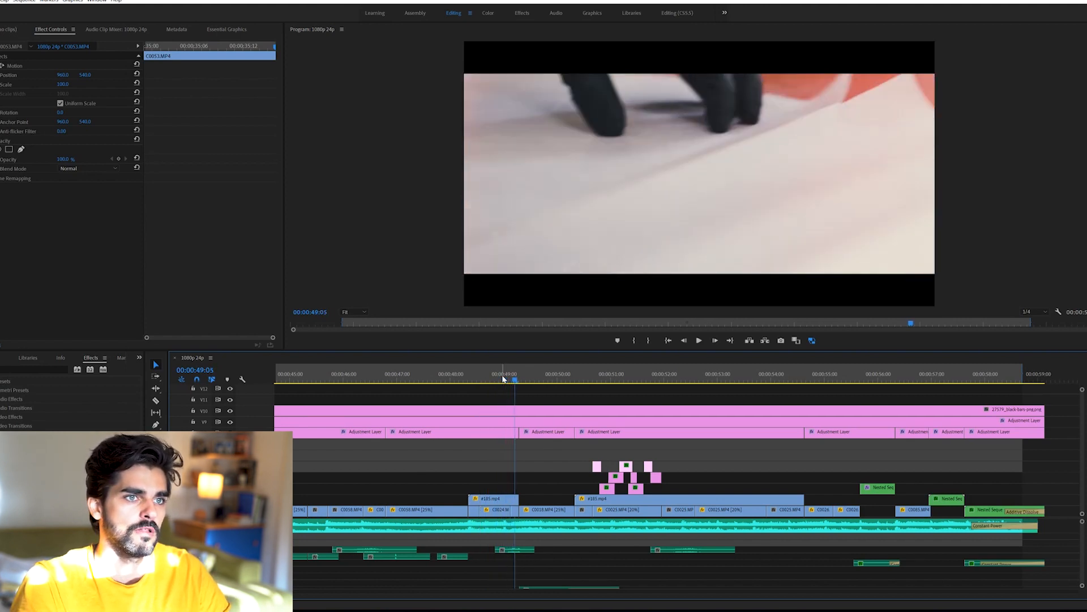
Step: Step back frame by frame from 00:00:49:05 through the paper-laying shot to 00:00:48:10
{"action": "key", "text": "Left"}
{"action": "key", "text": "Left"}
{"action": "key", "text": "Left"}
{"action": "key", "text": "Left"}
{"action": "key", "text": "Left"}
{"action": "key", "text": "Left"}
{"action": "key", "text": "Left"}
{"action": "key", "text": "Left"}
{"action": "key", "text": "Left"}
{"action": "key", "text": "Left"}
{"action": "key", "text": "Left"}
{"action": "key", "text": "Left"}
{"action": "key", "text": "Left"}
{"action": "key", "text": "Left"}
{"action": "key", "text": "Left"}
{"action": "key", "text": "Left"}
{"action": "key", "text": "Left"}
{"action": "key", "text": "Left"}
{"action": "key", "text": "Left"}
{"action": "key", "text": "Left"}
{"action": "key", "text": "Left"}
{"action": "key", "text": "Left"}
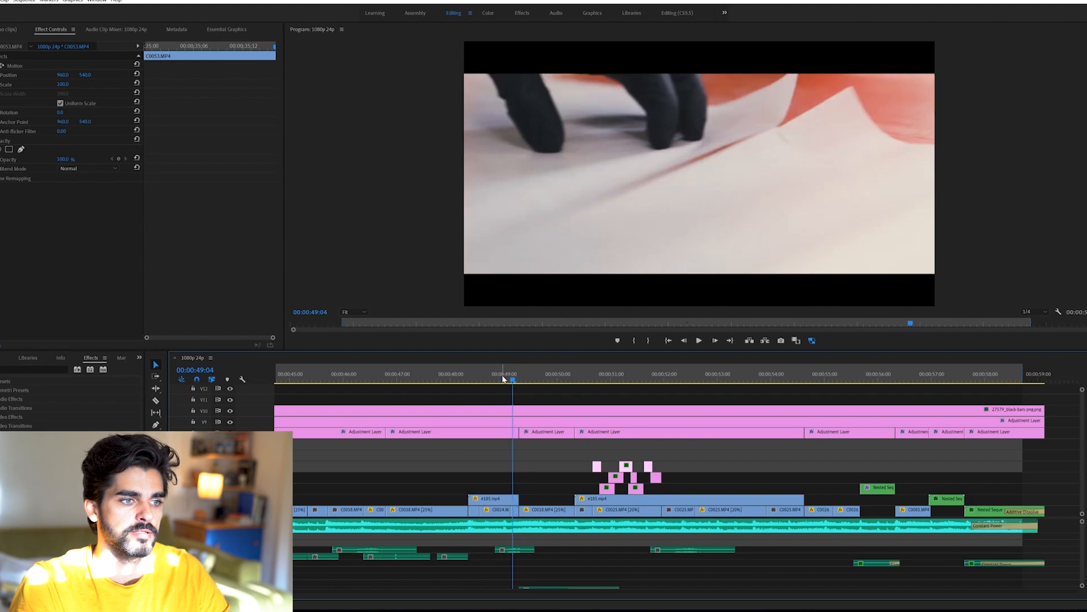
Step: Step forward from 00:00:48:10 through the paper-laying movement into the steaming-pot shot at 00:00:49:10
{"action": "key", "text": "Right"}
{"action": "key", "text": "Right"}
{"action": "key", "text": "Right"}
{"action": "key", "text": "Right"}
{"action": "key", "text": "Right"}
{"action": "key", "text": "Right"}
{"action": "key", "text": "Right"}
{"action": "key", "text": "Right"}
{"action": "key", "text": "Right"}
{"action": "key", "text": "Right"}
{"action": "key", "text": "Right"}
{"action": "key", "text": "Right"}
{"action": "key", "text": "Right"}
{"action": "key", "text": "Right"}
{"action": "key", "text": "Right"}
{"action": "key", "text": "Right"}
{"action": "key", "text": "Right"}
{"action": "key", "text": "Right"}
{"action": "key", "text": "Right"}
{"action": "key", "text": "Right"}
{"action": "key", "text": "Right"}
{"action": "key", "text": "Right"}
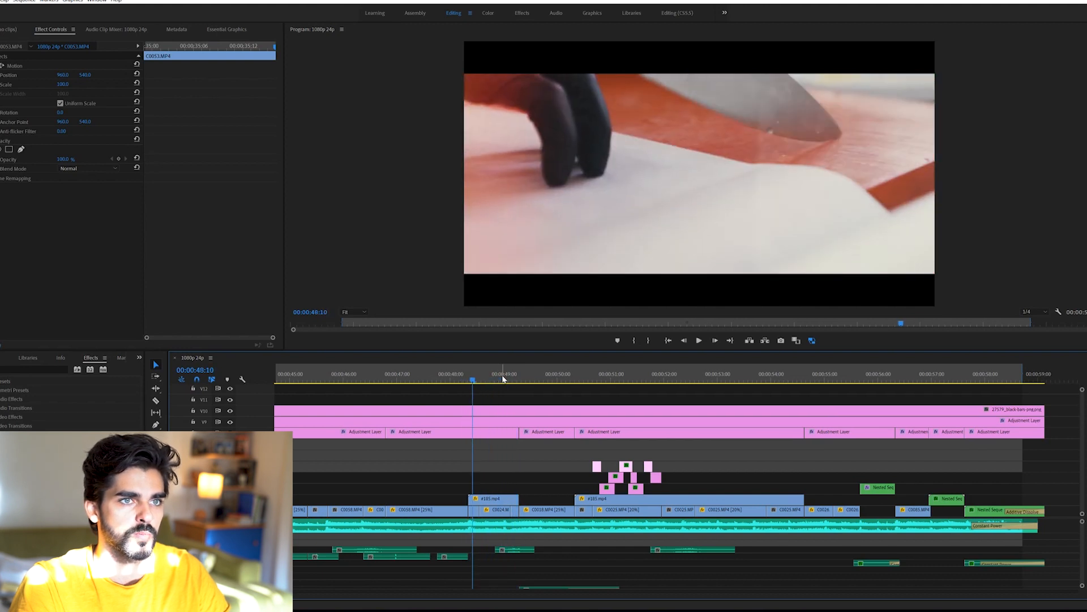
{"action": "key", "text": "Right"}
{"action": "key", "text": "Right"}
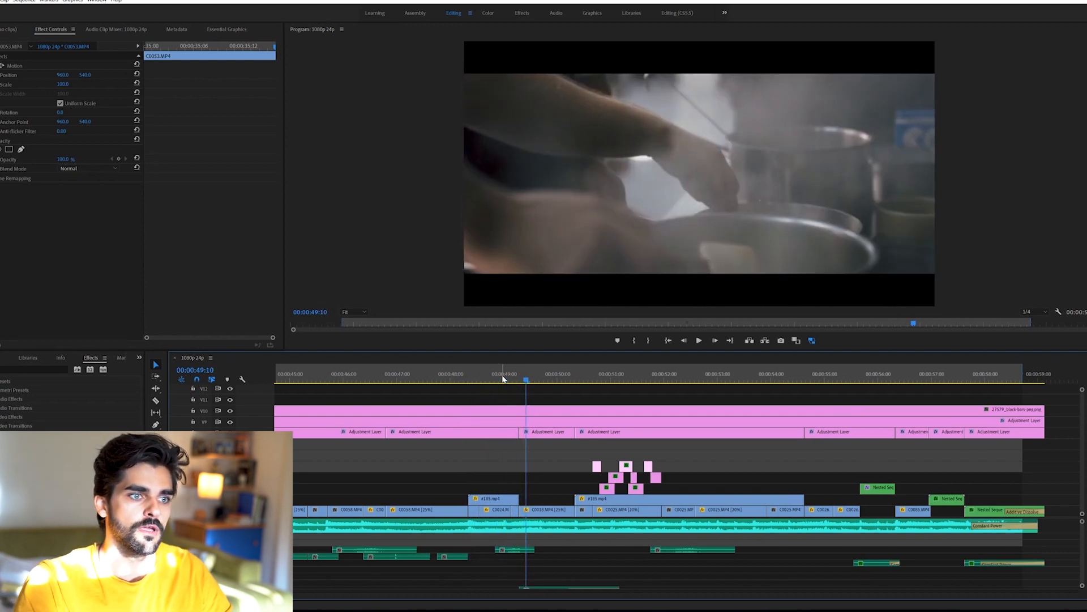
Step: Recheck the cut between the paper-laying and steaming-pot shots frame by frame, from 00:00:49:03 to 00:00:49:08
{"action": "key", "text": "Left"}
{"action": "key", "text": "Left"}
{"action": "key", "text": "Left"}
{"action": "key", "text": "Left"}
{"action": "key", "text": "Left"}
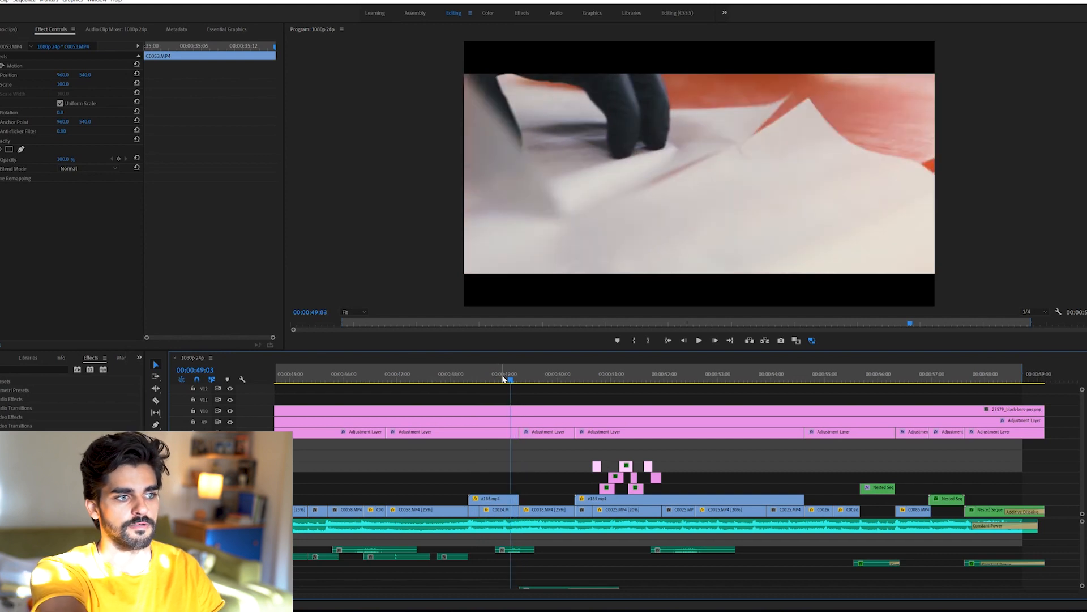
{"action": "key", "text": "Right"}
{"action": "key", "text": "Right"}
{"action": "key", "text": "Left"}
{"action": "key", "text": "Right"}
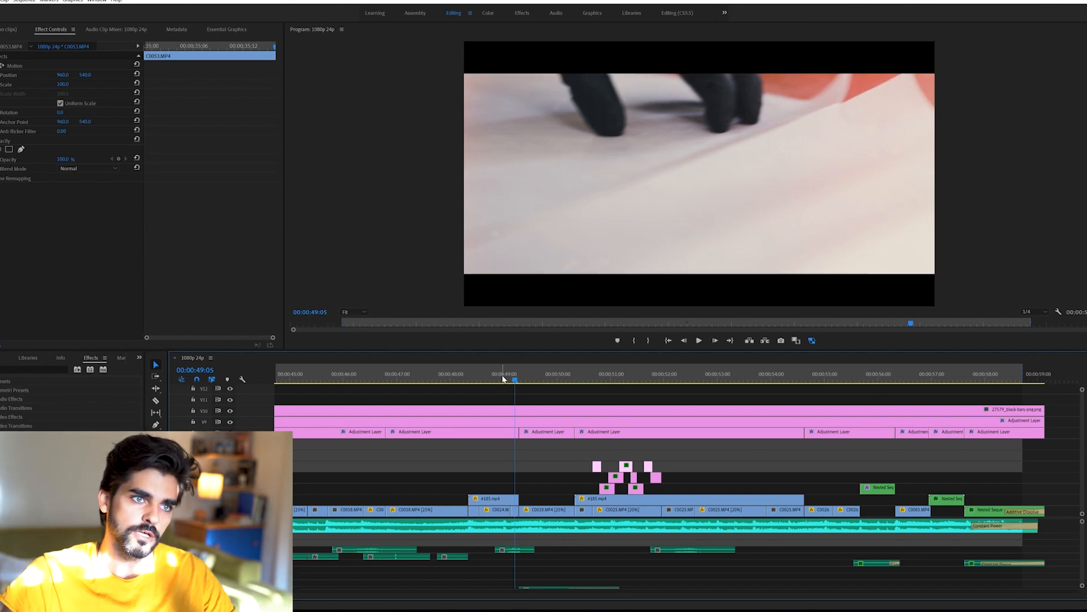
{"action": "key", "text": "Right"}
{"action": "key", "text": "Right"}
{"action": "key", "text": "Right"}
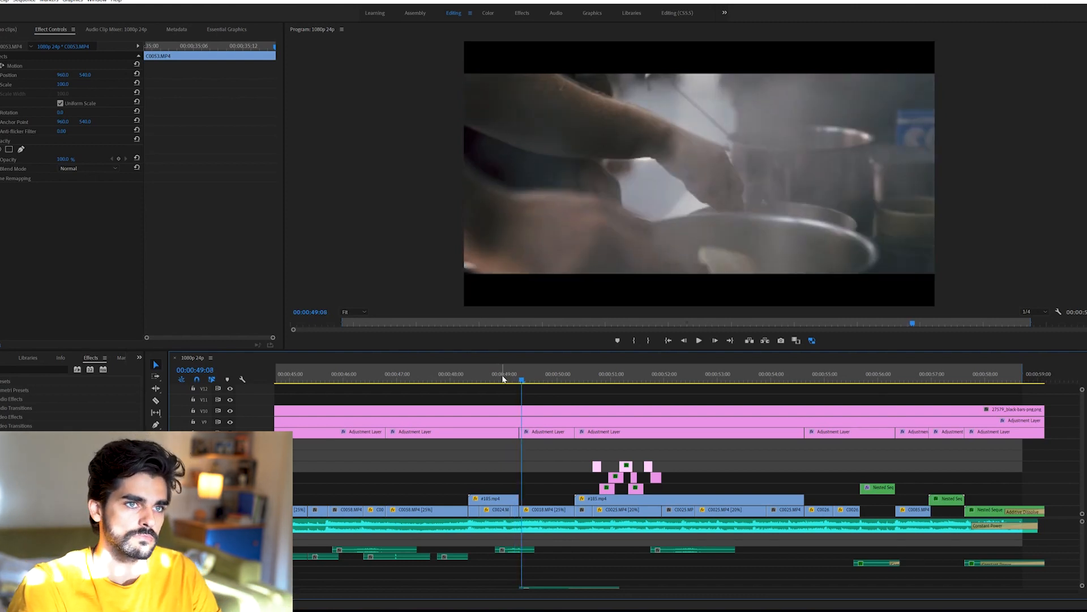
Step: Step forward through the steaming-pot shot to 00:00:50:05
{"action": "key", "text": "Right"}
{"action": "key", "text": "Right"}
{"action": "key", "text": "Right"}
{"action": "key", "text": "Right"}
{"action": "key", "text": "Right"}
{"action": "key", "text": "Right"}
{"action": "key", "text": "Right"}
{"action": "key", "text": "Right"}
{"action": "key", "text": "Right"}
{"action": "key", "text": "Right"}
{"action": "key", "text": "Right"}
{"action": "key", "text": "Right"}
{"action": "key", "text": "Right"}
{"action": "key", "text": "Right"}
{"action": "key", "text": "Right"}
{"action": "key", "text": "Right"}
{"action": "key", "text": "Right"}
{"action": "key", "text": "Right"}
{"action": "key", "text": "Right"}
{"action": "key", "text": "Right"}
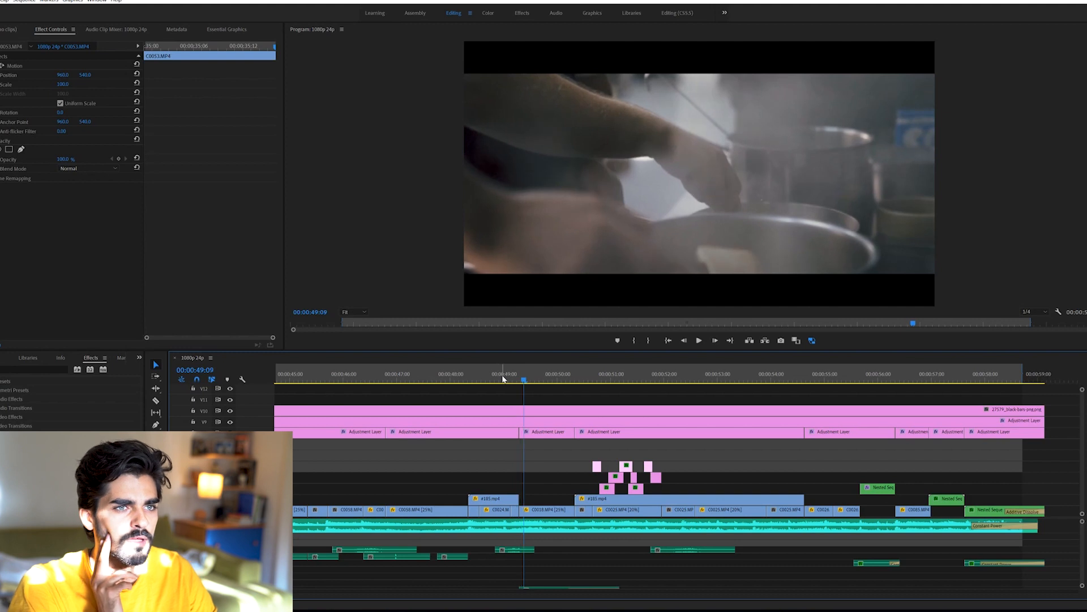
{"action": "key", "text": "Right"}
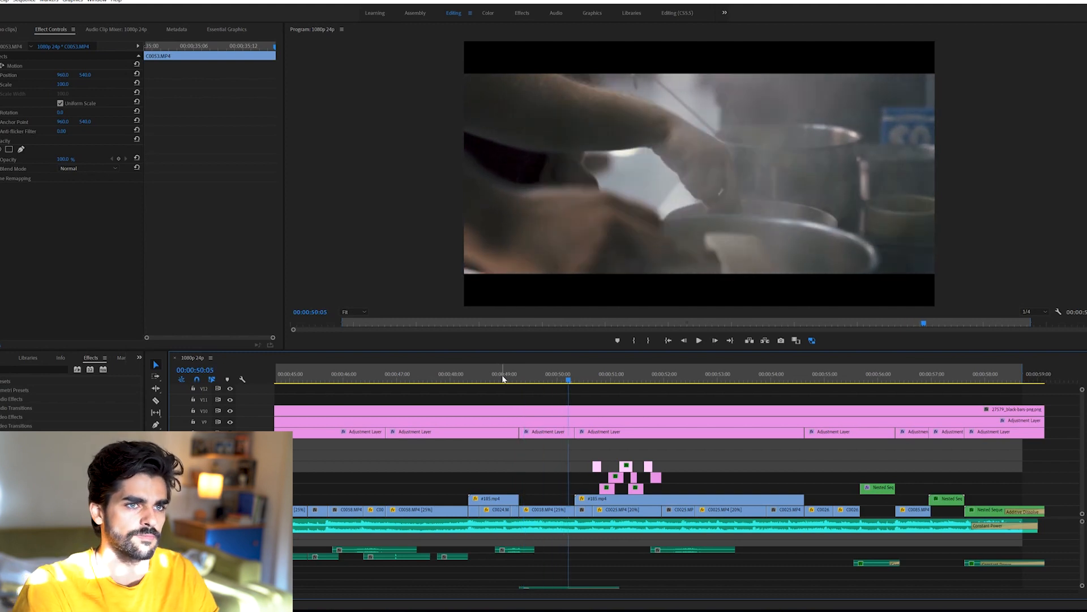
Step: Step forward from the steaming-pot shot into the lemon-zesting shot and examine its LEMON titles up to 00:00:50:23
{"action": "key", "text": "Right"}
{"action": "key", "text": "Right"}
{"action": "key", "text": "Right"}
{"action": "key", "text": "Right"}
{"action": "key", "text": "Right"}
{"action": "key", "text": "Right"}
{"action": "key", "text": "Right"}
{"action": "key", "text": "Right"}
{"action": "key", "text": "Right"}
{"action": "key", "text": "Right"}
{"action": "key", "text": "Right"}
{"action": "key", "text": "Right"}
{"action": "key", "text": "Right"}
{"action": "key", "text": "Right"}
{"action": "key", "text": "Right"}
{"action": "key", "text": "Right"}
{"action": "key", "text": "Right"}
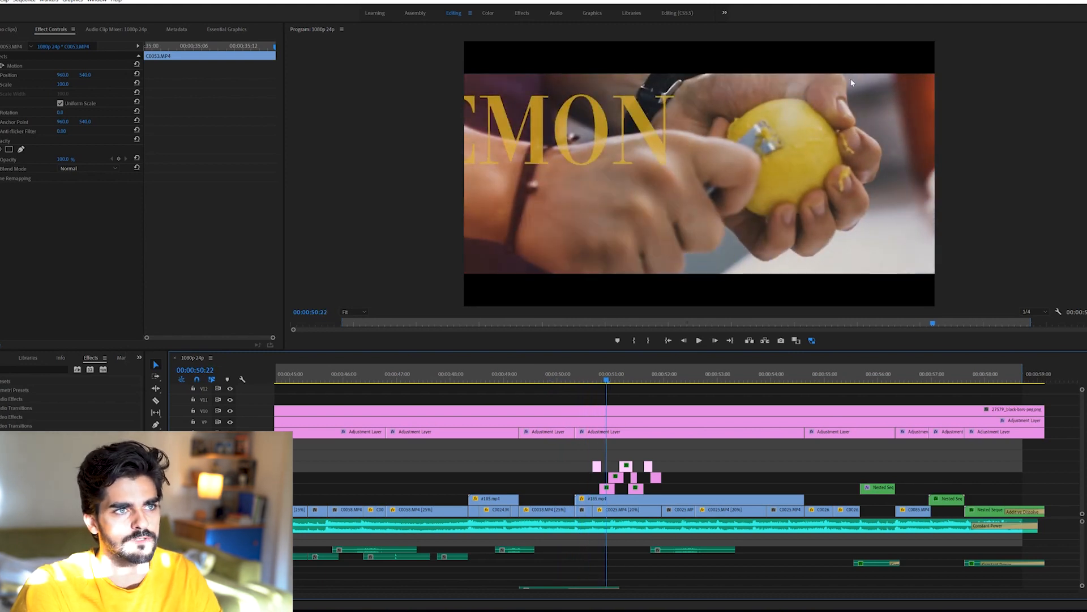
{"action": "key", "text": "Right"}
{"action": "key", "text": "Right"}
{"action": "key", "text": "Right"}
{"action": "key", "text": "Right"}
{"action": "key", "text": "Right"}
{"action": "key", "text": "Right"}
{"action": "key", "text": "Right"}
{"action": "key", "text": "Right"}
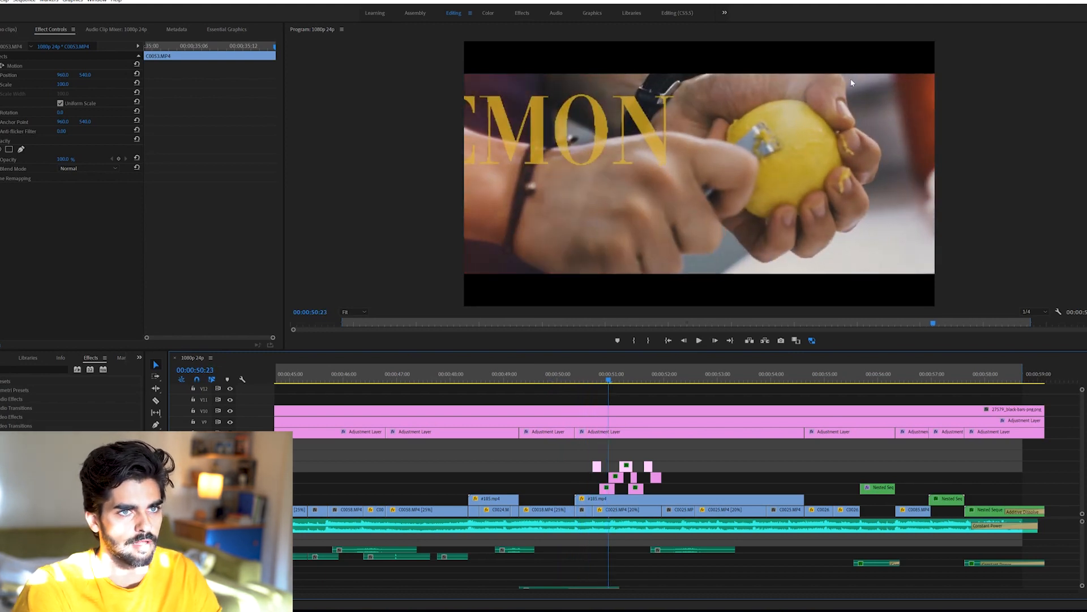
Step: Step back ahead of the LEMON titles and play the lemon-zesting shot through to 00:00:52:18
{"action": "key", "text": "Left"}
{"action": "key", "text": "Left"}
{"action": "key", "text": "Left"}
{"action": "key", "text": "Left"}
{"action": "key", "text": "Left"}
{"action": "key", "text": "Left"}
{"action": "key", "text": "Left"}
{"action": "key", "text": "Left"}
{"action": "key", "text": "Left"}
{"action": "key", "text": "Left"}
{"action": "key", "text": "Left"}
{"action": "key", "text": "Left"}
{"action": "key", "text": "Left"}
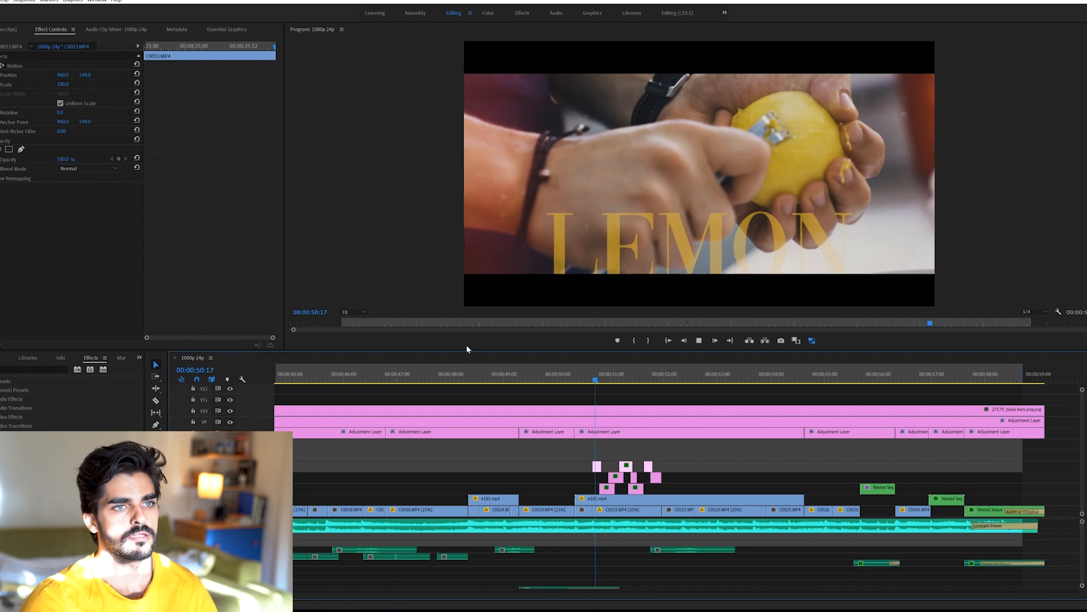
{"action": "key", "text": "space"}
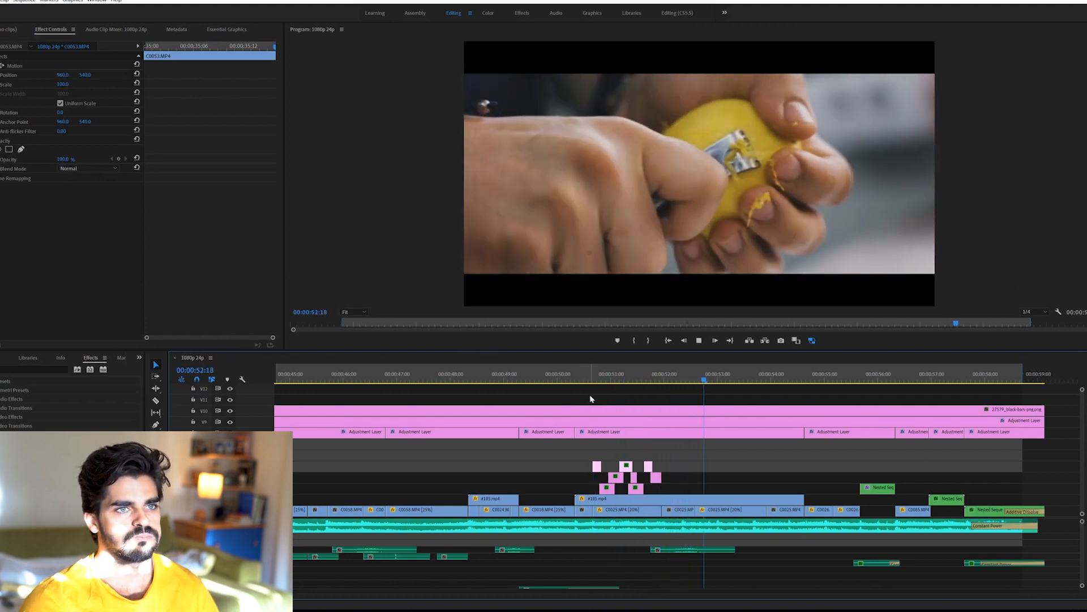
{"action": "key", "text": "space"}
Step: Replay the lemon-zesting shot from the first LEMON title to 00:00:52:13, and return to the shot's start at 00:00:50:08
{"action": "mouse_move", "coordinate": [601, 374]}
{"action": "left_mouse_down"}
{"action": "mouse_move", "coordinate": [576, 374]}
{"action": "mouse_move", "coordinate": [614, 374]}
{"action": "mouse_move", "coordinate": [593, 373]}
{"action": "left_mouse_up"}
{"action": "key", "text": "space"}
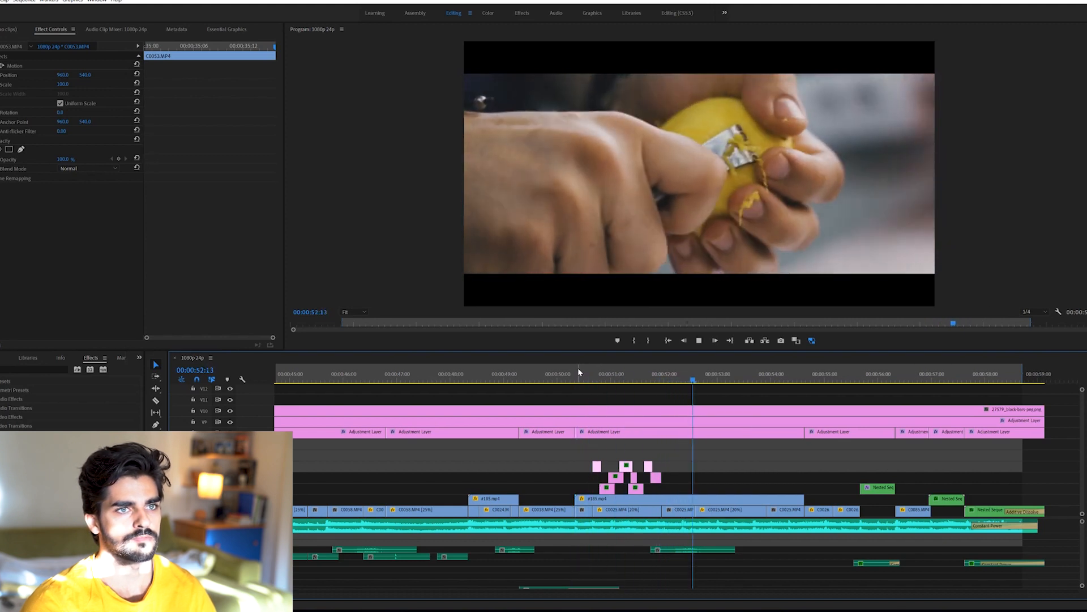
{"action": "left_click", "coordinate": [581, 373]}
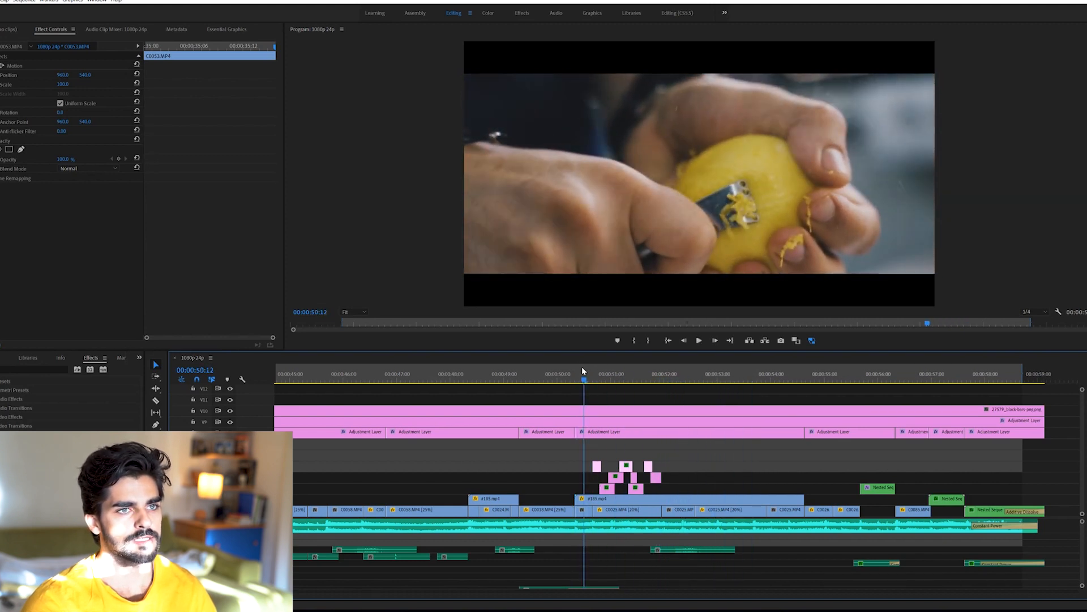
{"action": "left_click", "coordinate": [576, 373]}
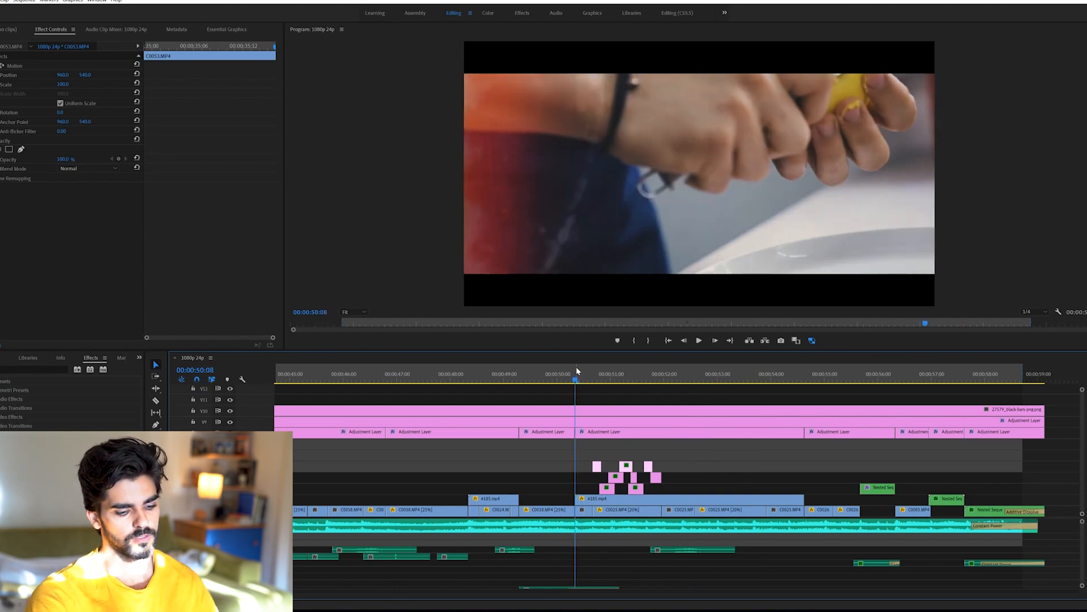
Step: Play the LEMON title sequence in short stretches, pausing at 00:00:50:13, 00:00:50:19 and 00:00:51:21
{"action": "key", "text": "space"}
{"action": "key", "text": "space"}
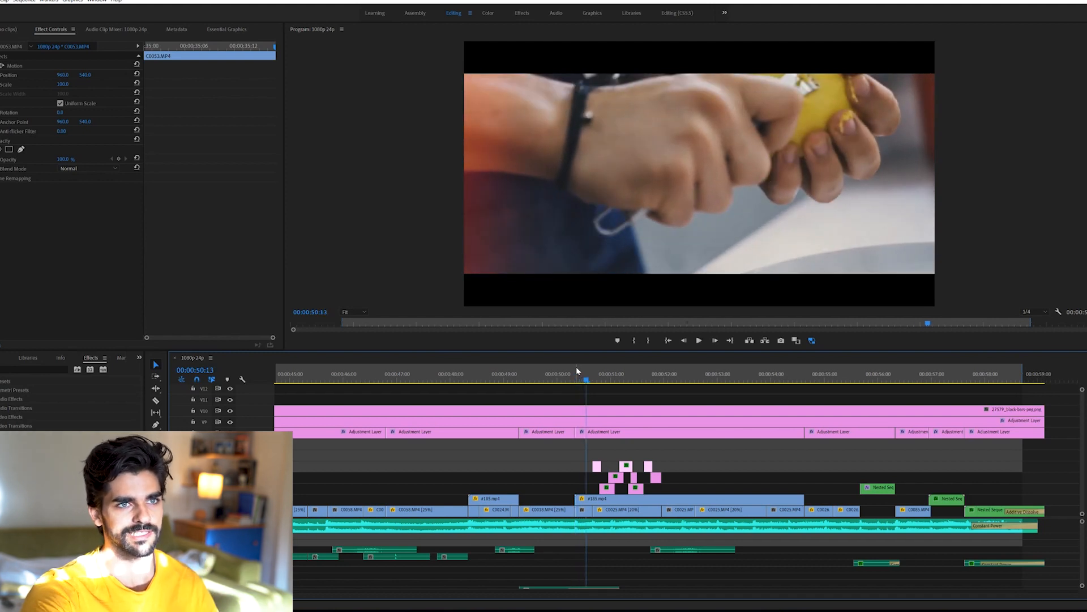
{"action": "key", "text": "space"}
{"action": "key", "text": "space"}
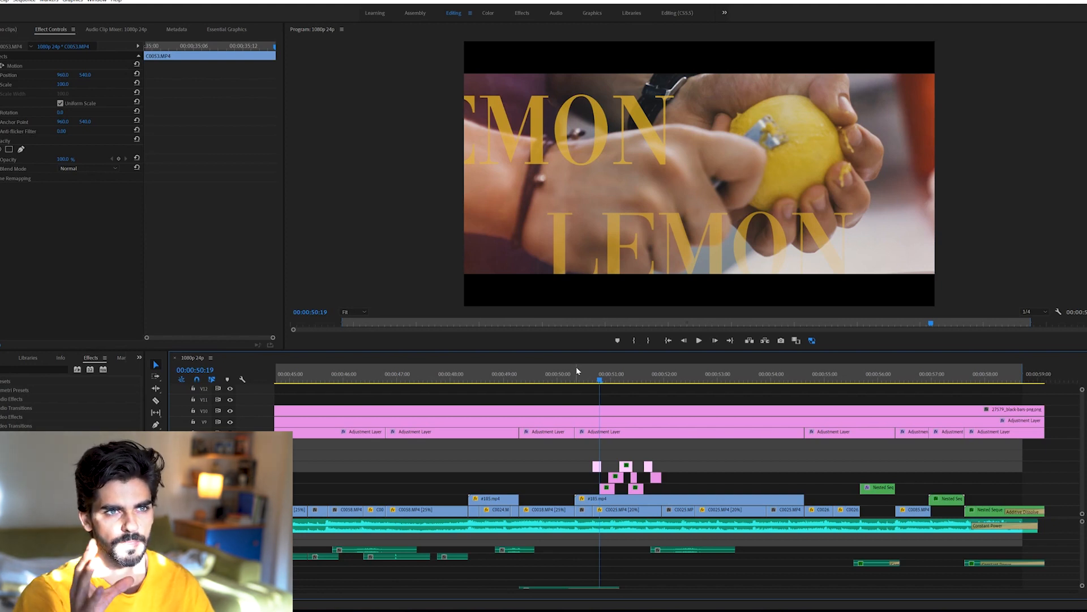
{"action": "key", "text": "space"}
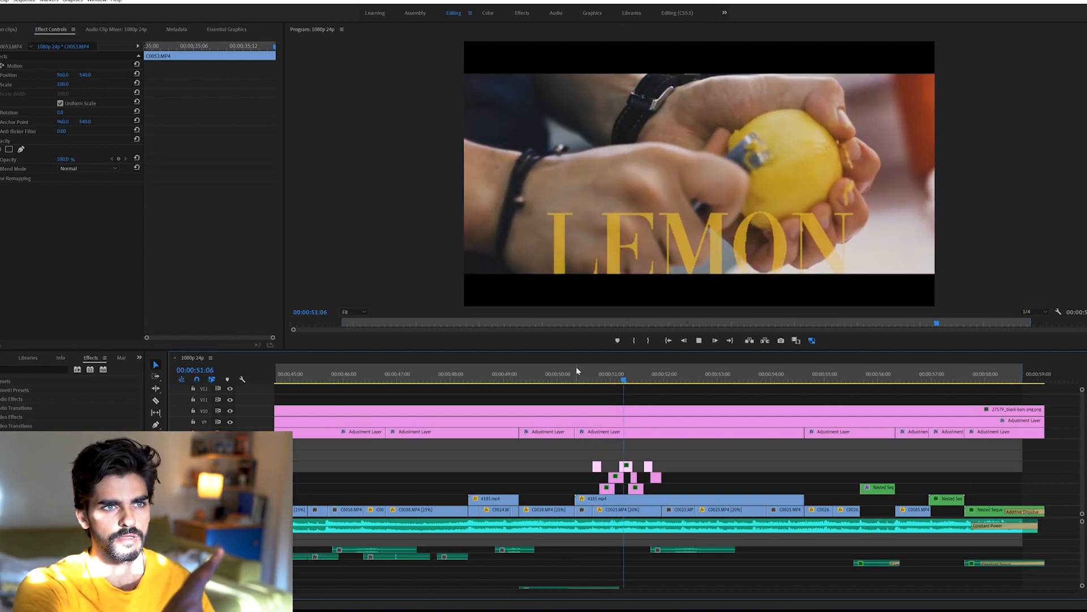
{"action": "key", "text": "space"}
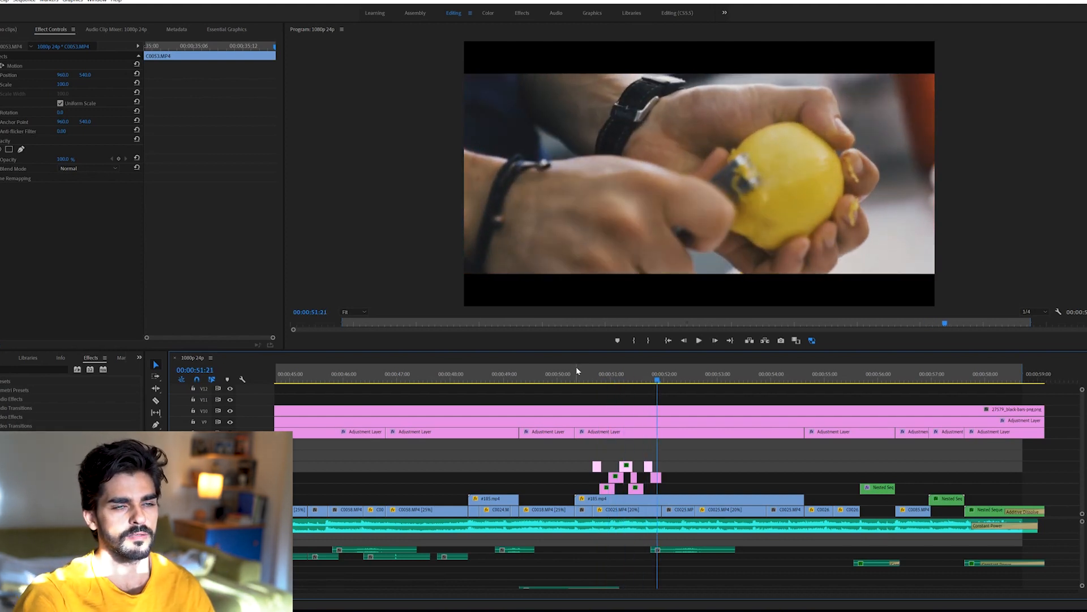
Step: Play on through the lemon close-ups, pausing at 00:00:52:10 and 00:00:53:17, up to the chef shot at 00:00:54:21
{"action": "key", "text": "space"}
{"action": "key", "text": "space"}
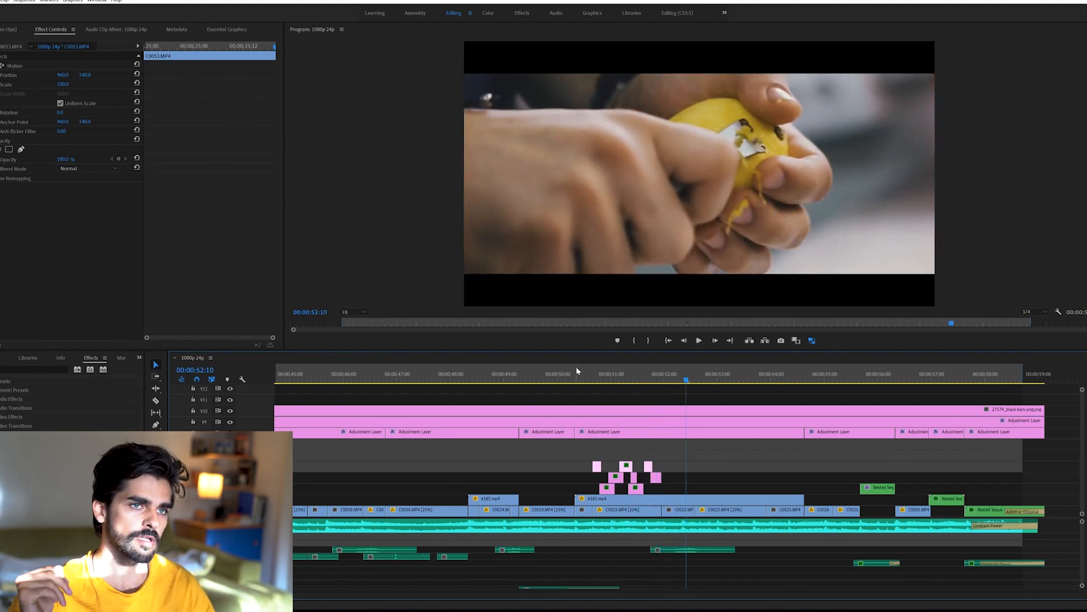
{"action": "key", "text": "space"}
{"action": "key", "text": "space"}
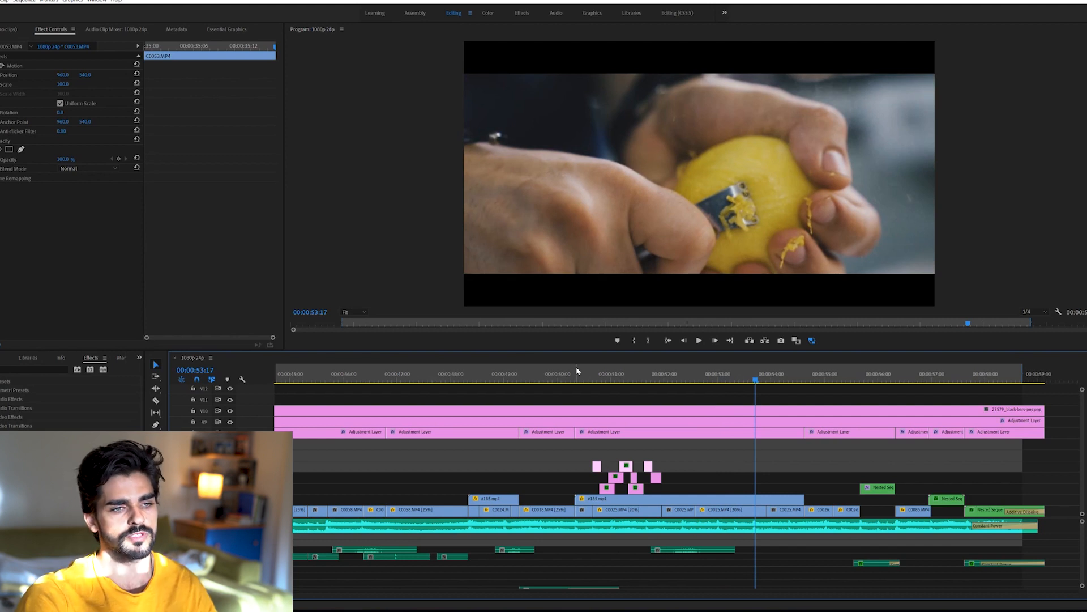
{"action": "key", "text": "space"}
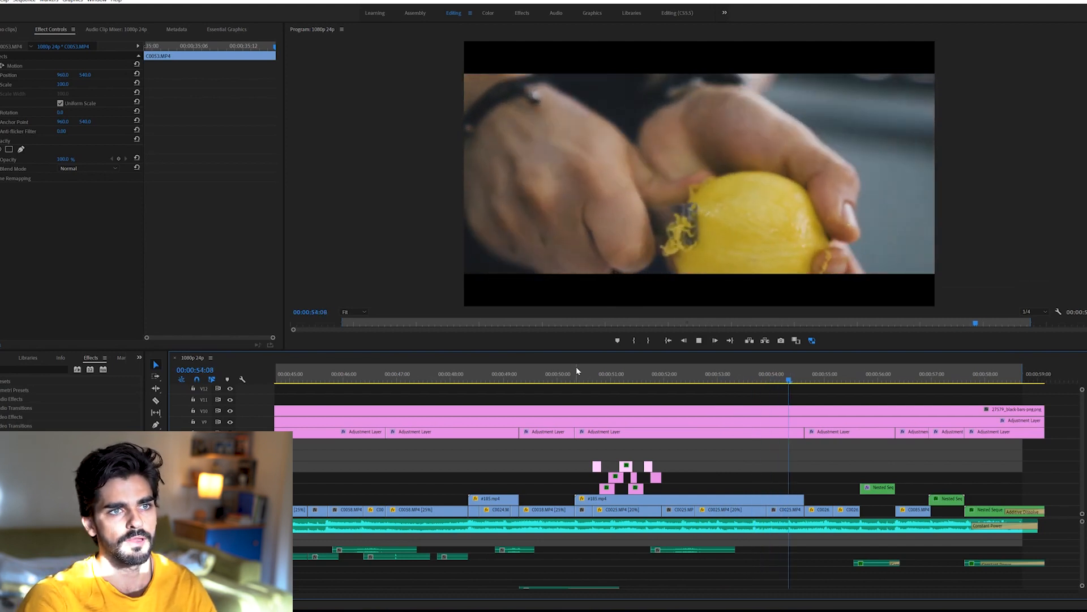
{"action": "key", "text": "space"}
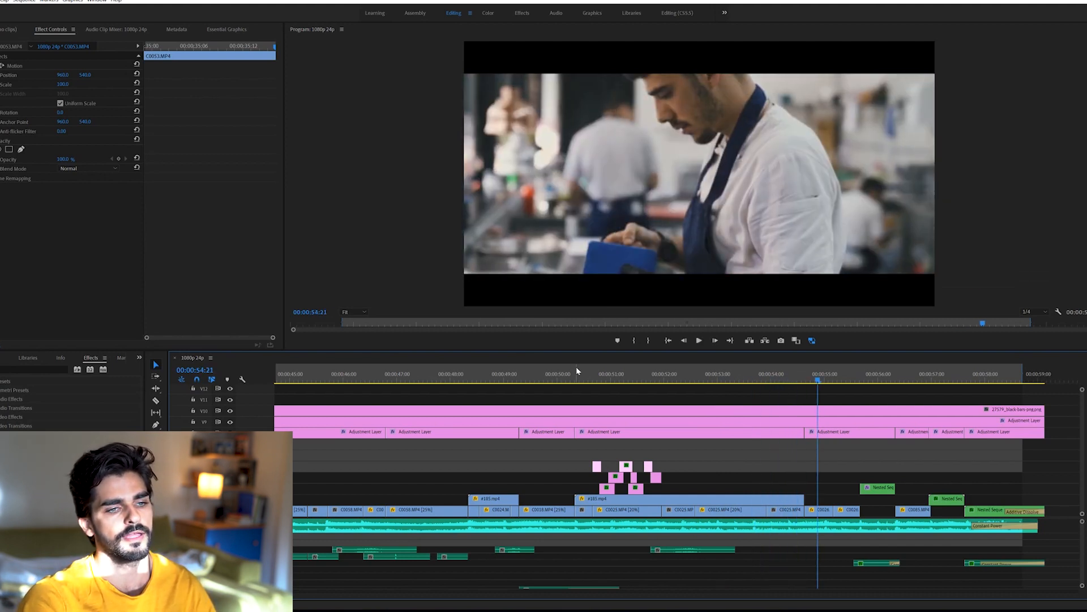
Step: Replay the end of the lemon shots up to the tray shot at 00:00:55:16, and scrub the chef shot to 00:00:55:09
{"action": "left_click", "coordinate": [781, 382]}
{"action": "key", "text": "space"}
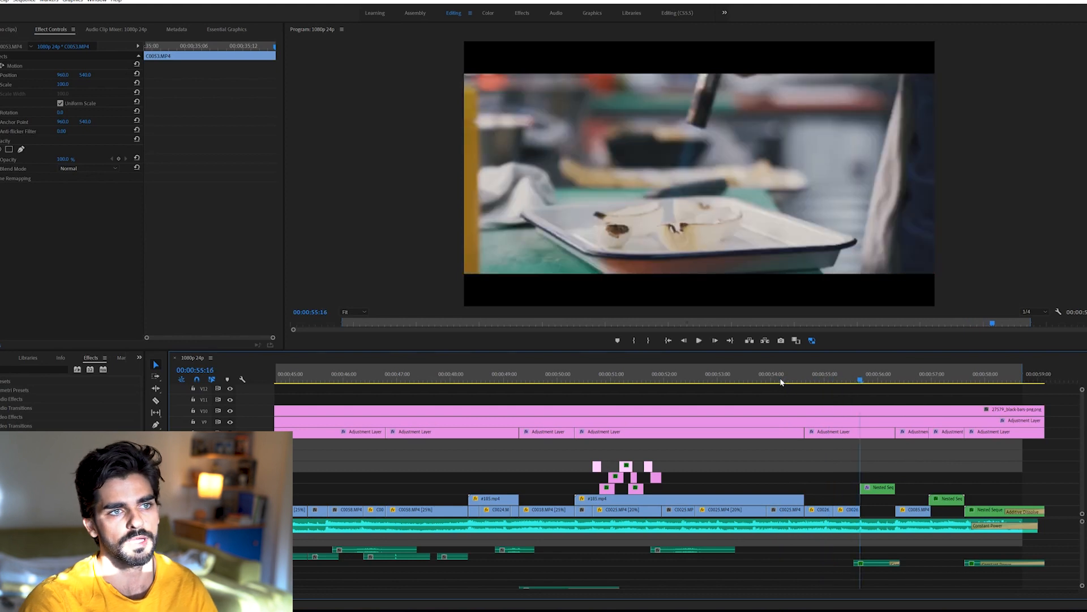
{"action": "left_click", "coordinate": [821, 383]}
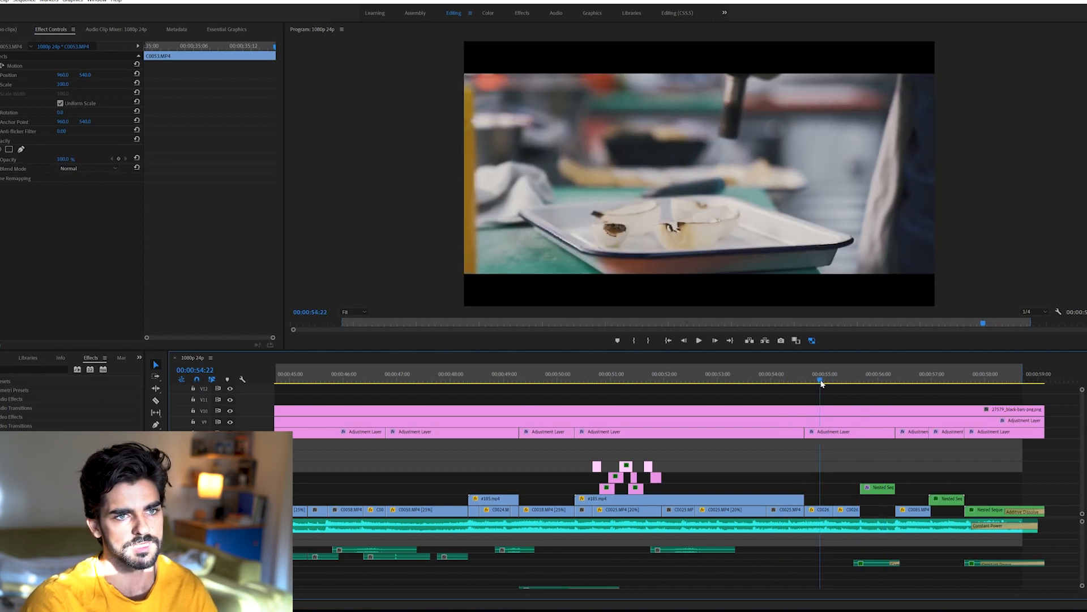
{"action": "left_click_drag", "start_coordinate": [817, 383], "coordinate": [845, 382]}
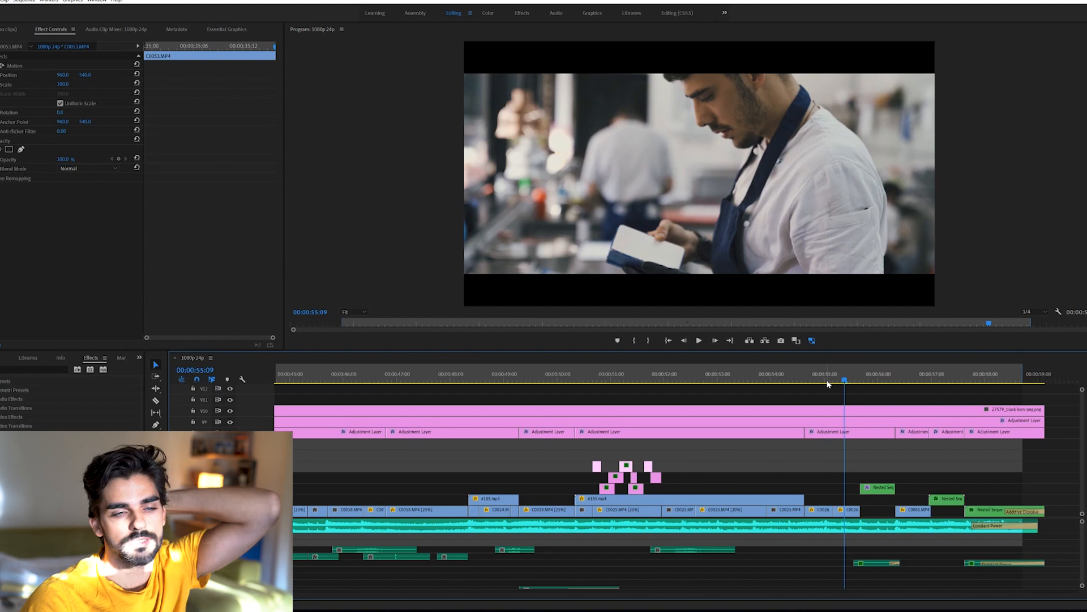
Step: Play on to the plated-dish shot at 00:00:57:04, and scrub between it and the final meat-plate shot up to 00:00:58:04
{"action": "key", "text": "space"}
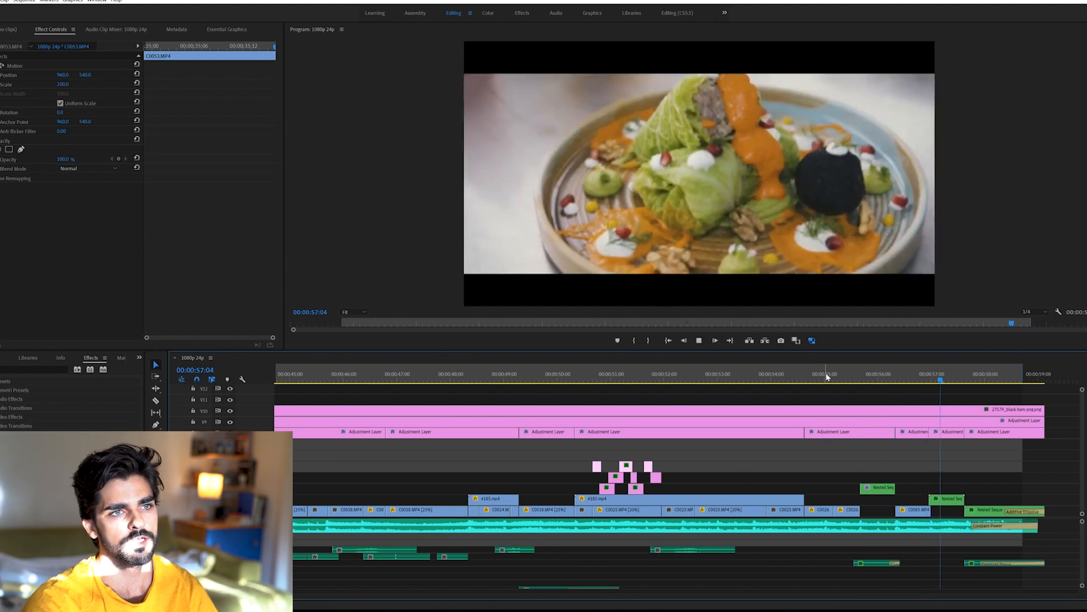
{"action": "left_click", "coordinate": [939, 378]}
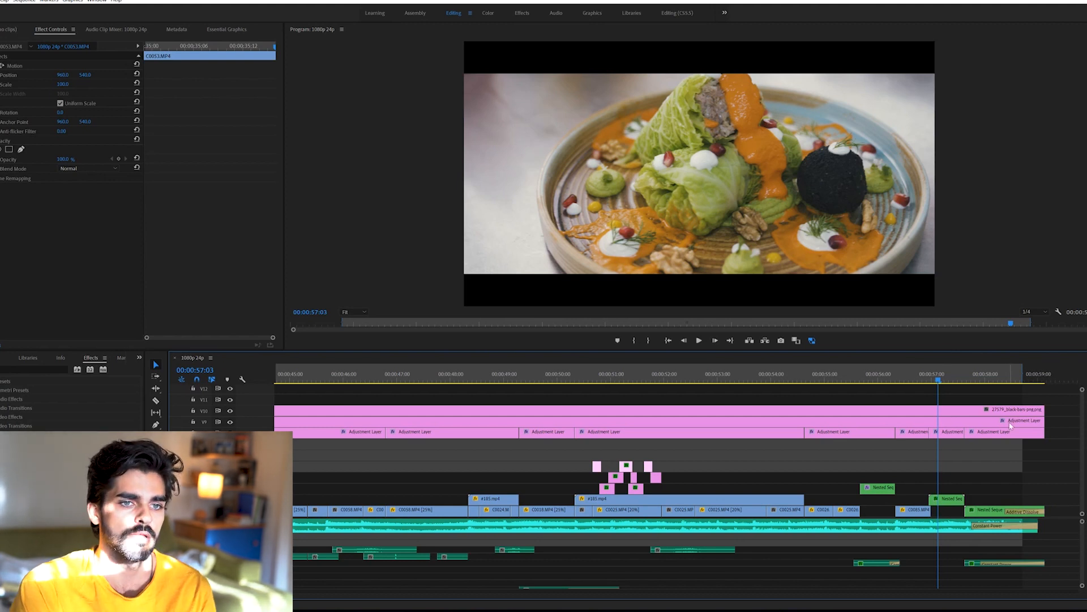
{"action": "left_click_drag", "start_coordinate": [951, 378], "coordinate": [979, 404]}
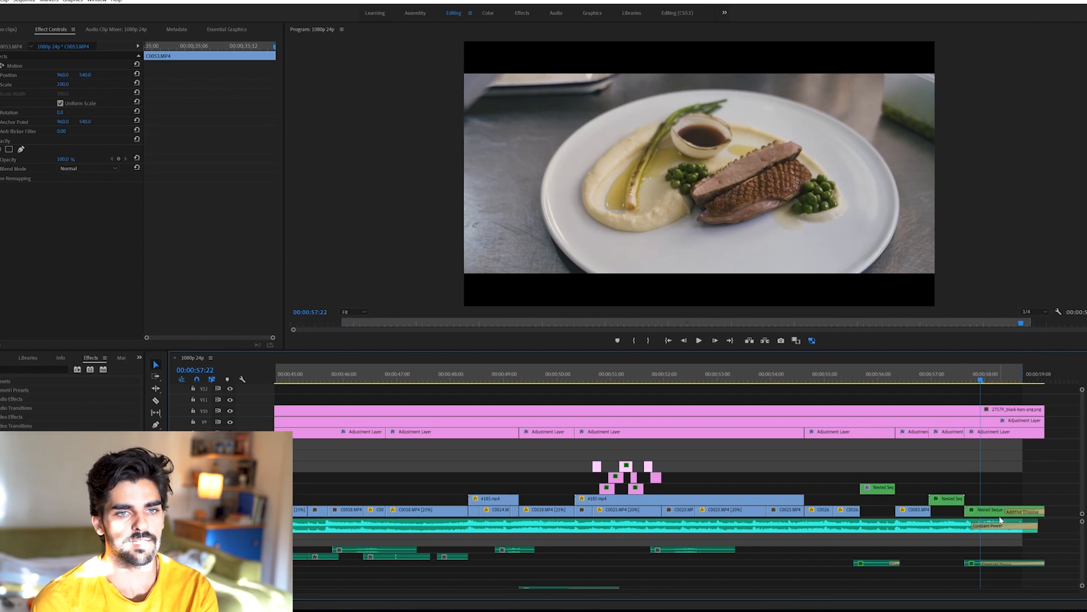
{"action": "left_click_drag", "start_coordinate": [958, 381], "coordinate": [938, 380]}
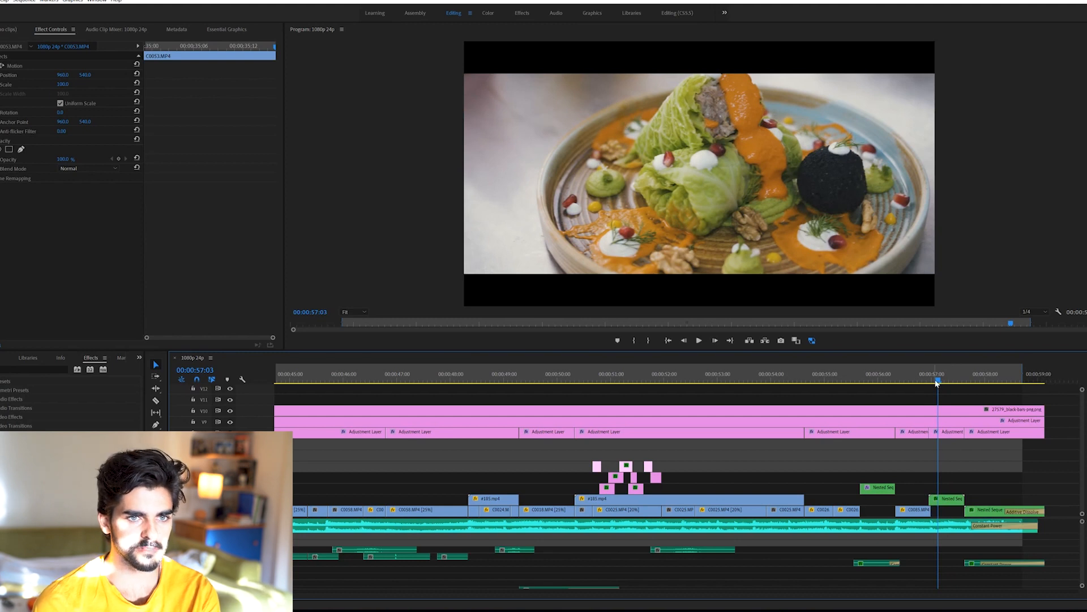
{"action": "left_click_drag", "start_coordinate": [936, 381], "coordinate": [981, 383]}
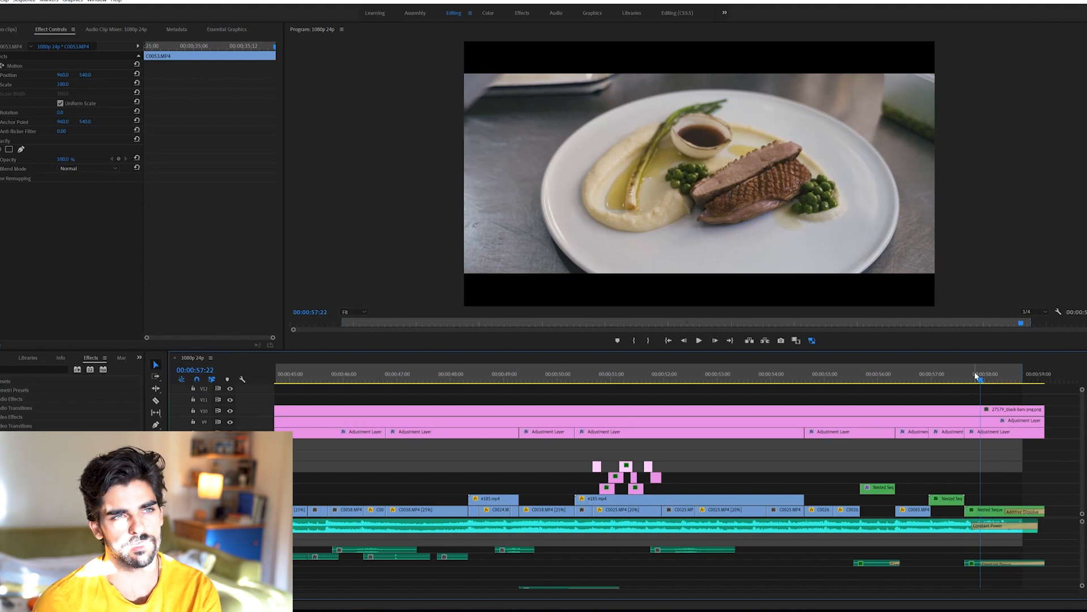
{"action": "left_click_drag", "start_coordinate": [969, 375], "coordinate": [993, 380]}
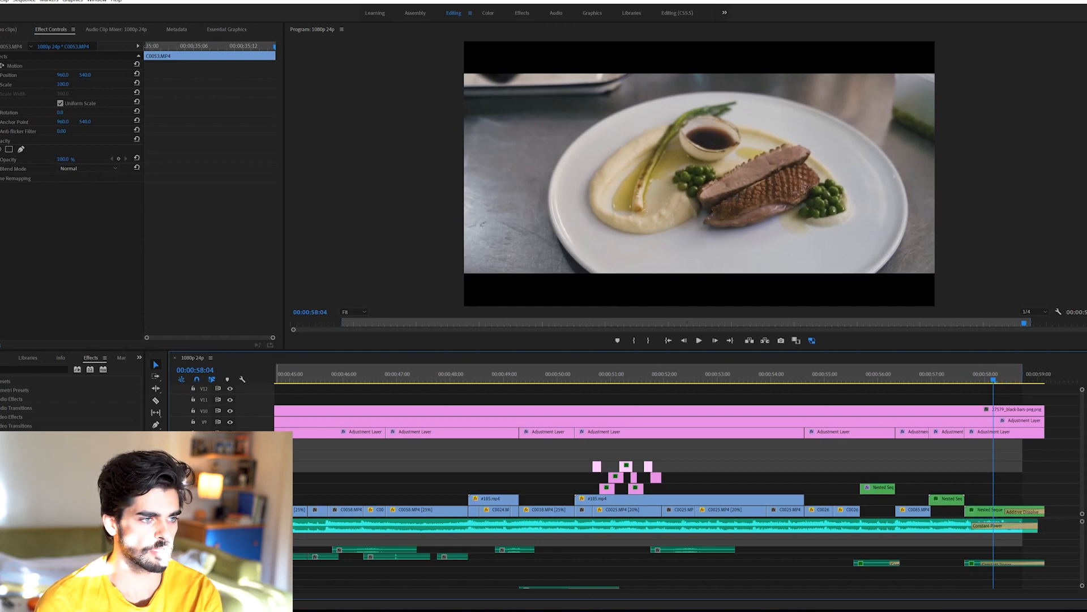
Step: Look over the end titles and earlier clips, and fit the whole sequence in the timeline view
{"action": "scroll", "coordinate": [311, 587], "scroll_direction": "down", "scroll_amount": 10}
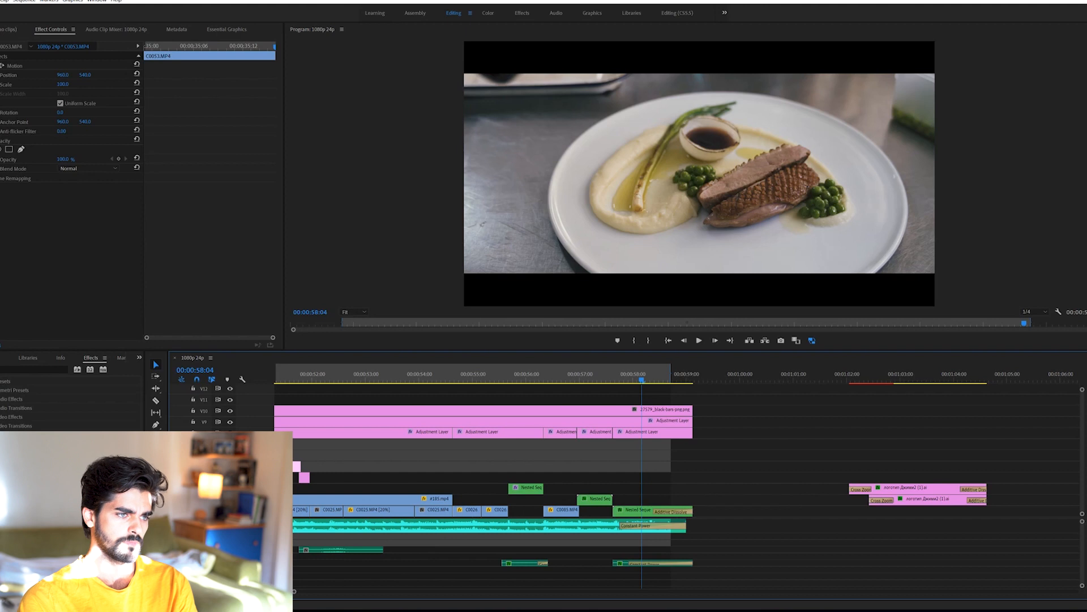
{"action": "scroll", "coordinate": [686, 497], "scroll_direction": "left", "scroll_amount": 10}
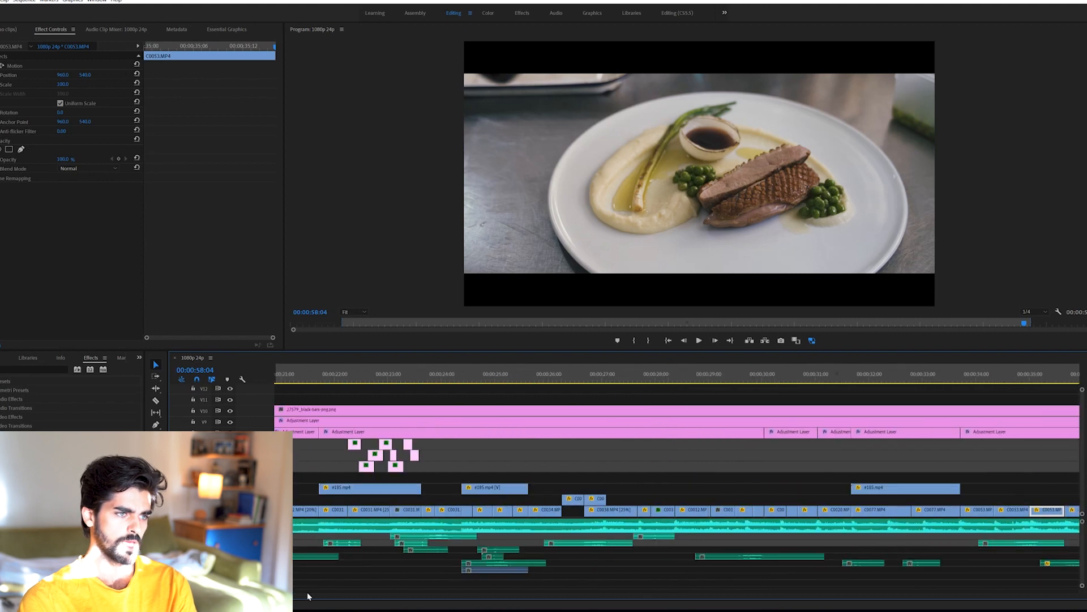
{"action": "left_click_drag", "start_coordinate": [243, 592], "coordinate": [451, 597]}
{"action": "scroll", "coordinate": [929, 453], "scroll_direction": "right", "scroll_amount": 2}
{"action": "scroll", "coordinate": [708, 496], "scroll_direction": "left", "scroll_amount": 2}
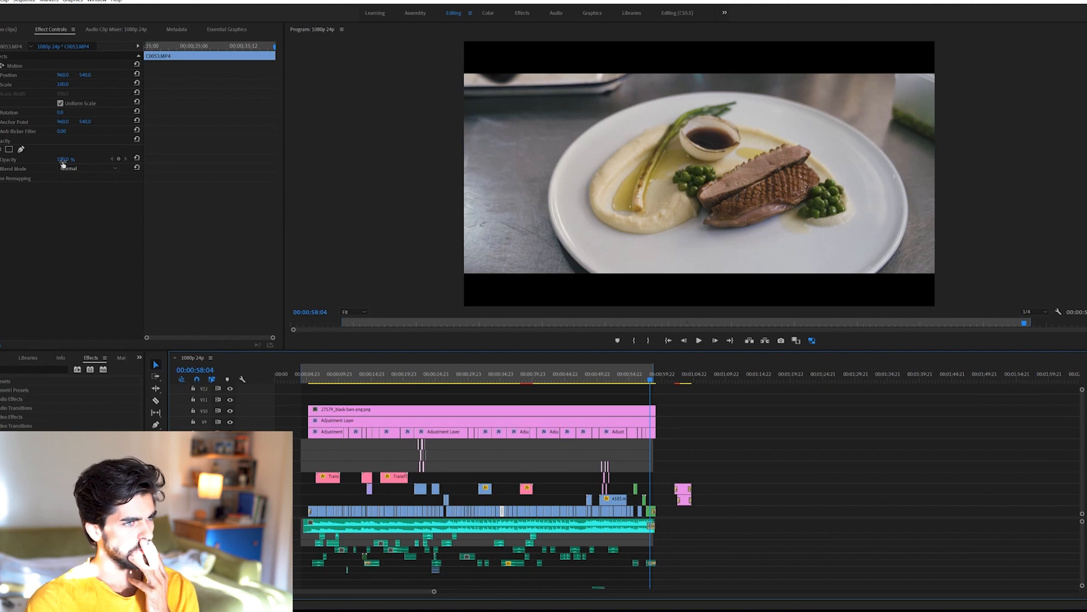
Step: Open the 4k Kuhinja bin from the project root and load its meat-slicing clip for source preview
{"action": "left_click_drag", "start_coordinate": [146, 429], "coordinate": [214, 429]}
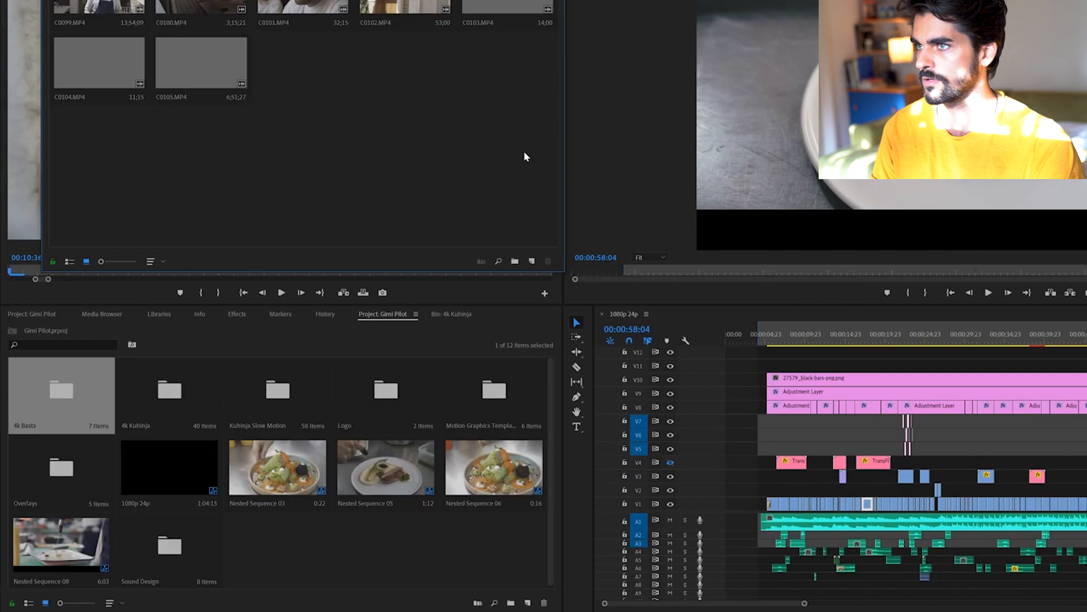
{"action": "left_click_drag", "start_coordinate": [524, 152], "coordinate": [116, 4]}
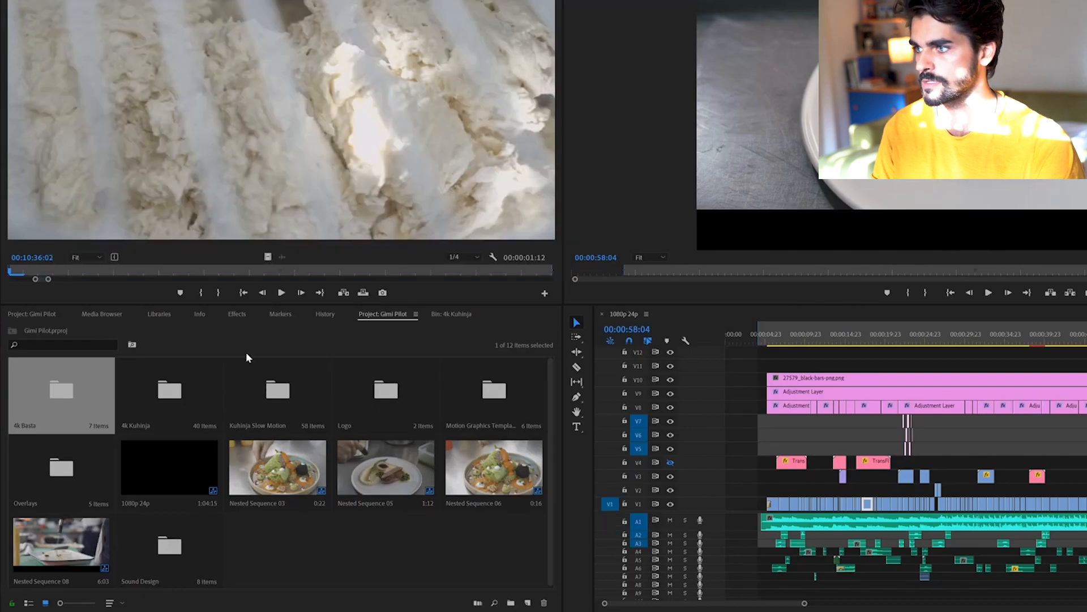
{"action": "double_click", "coordinate": [173, 385]}
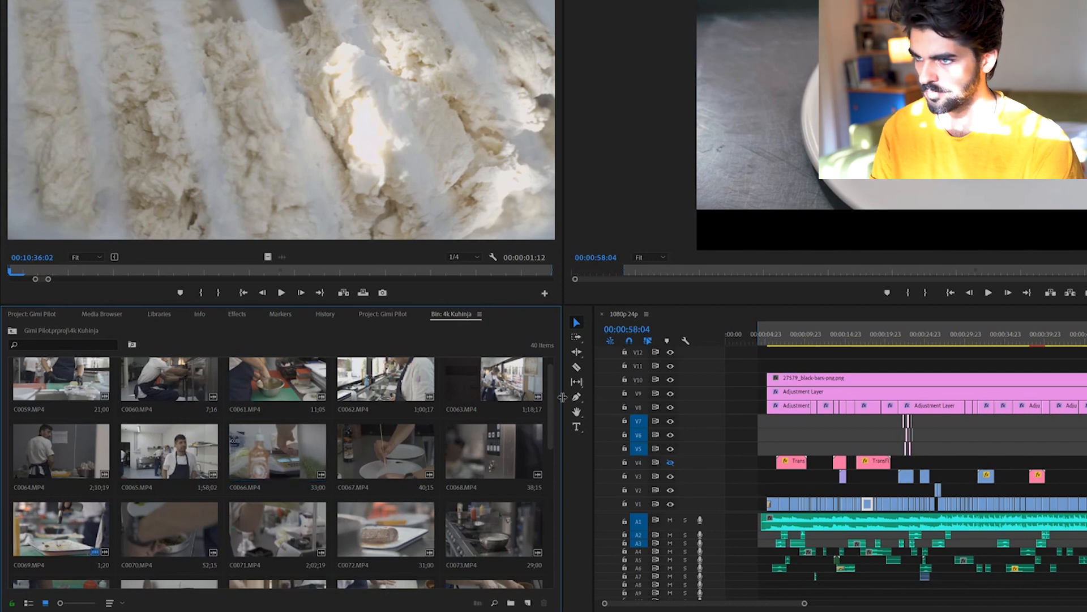
{"action": "left_click_drag", "start_coordinate": [552, 400], "coordinate": [538, 473]}
{"action": "left_click", "coordinate": [202, 568]}
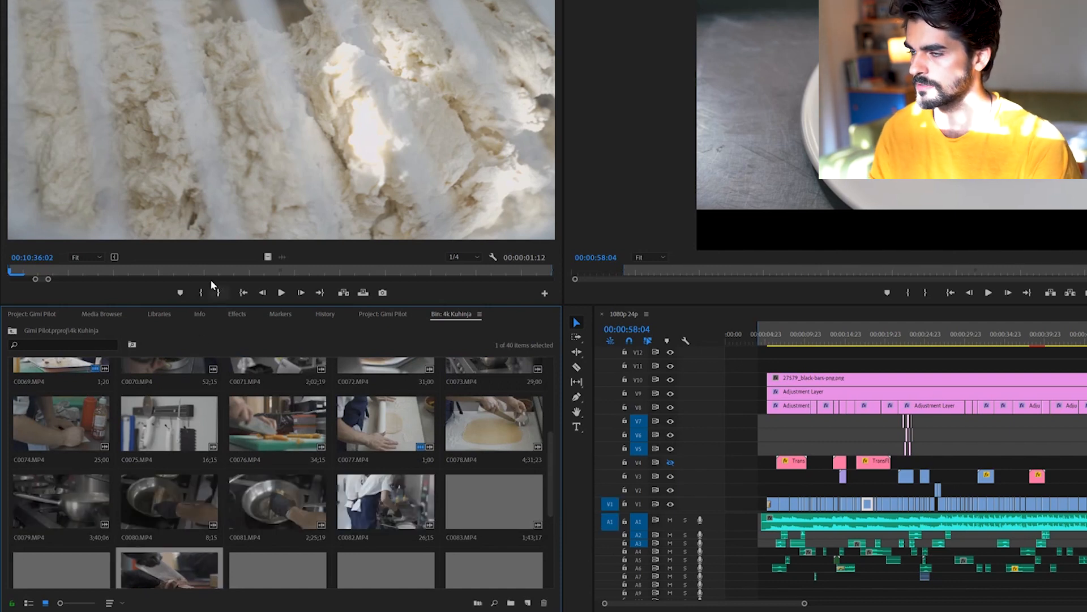
{"action": "double_click", "coordinate": [185, 571]}
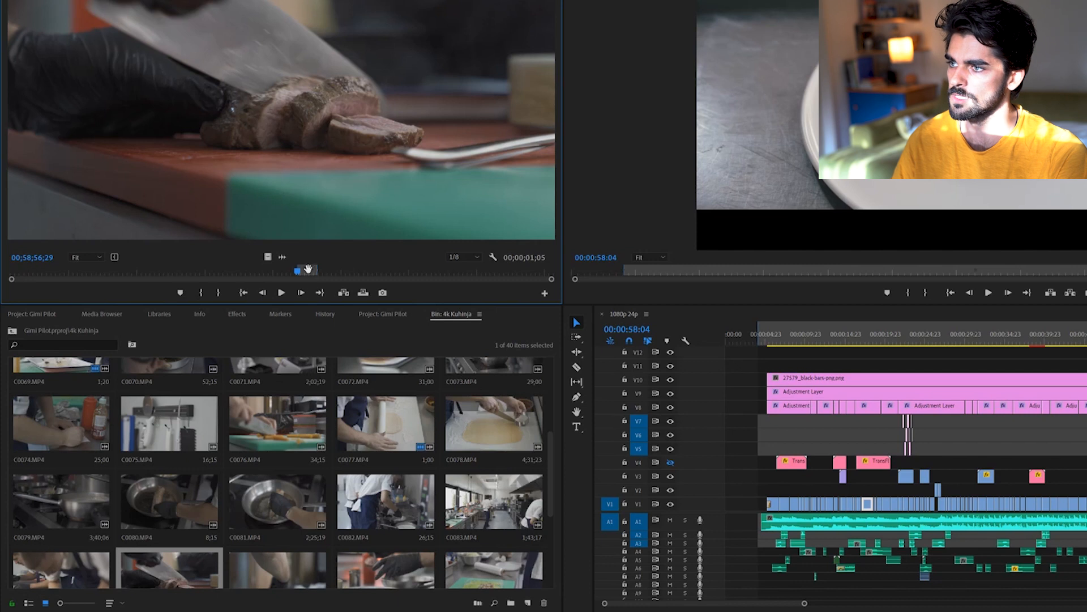
Step: Play the raw meat-slicing clip from 00;58;49;29, pausing at 00;58;54;18 and continuing to about 00;58;57;04
{"action": "left_click", "coordinate": [176, 272]}
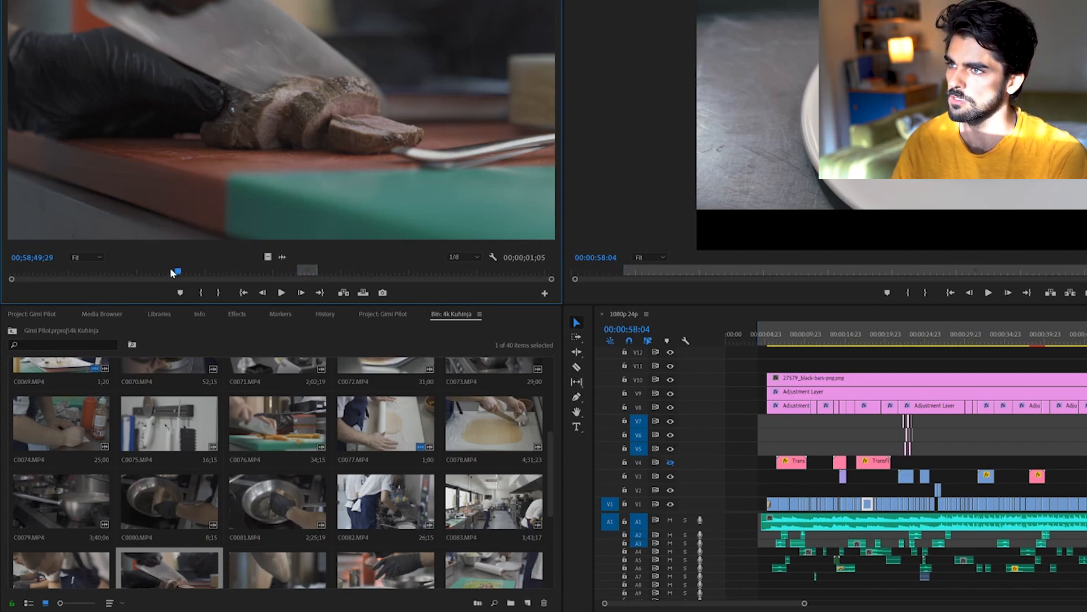
{"action": "key", "text": "space"}
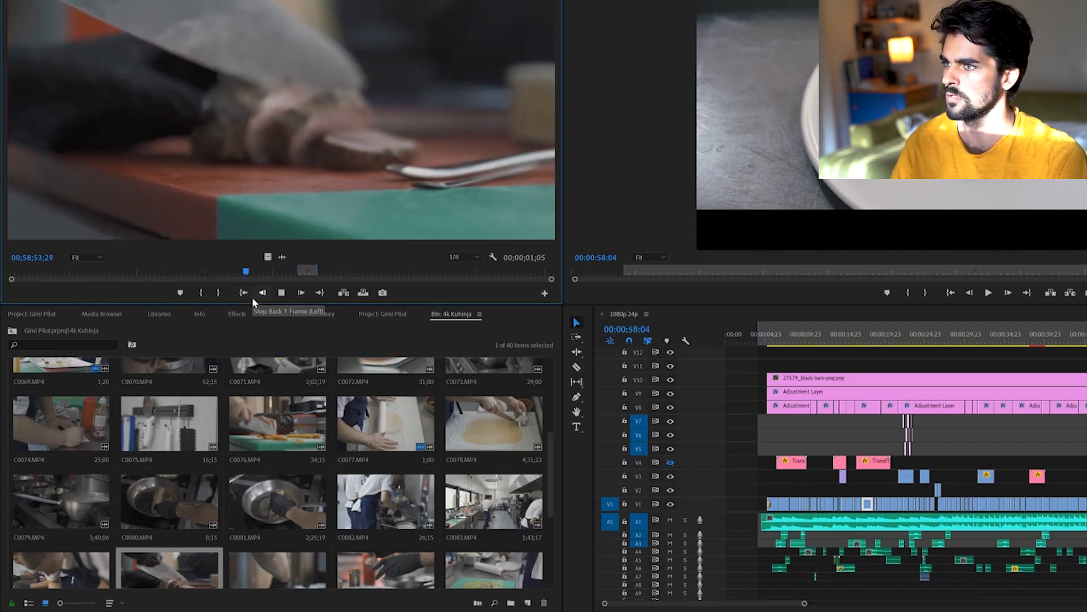
{"action": "key", "text": "space"}
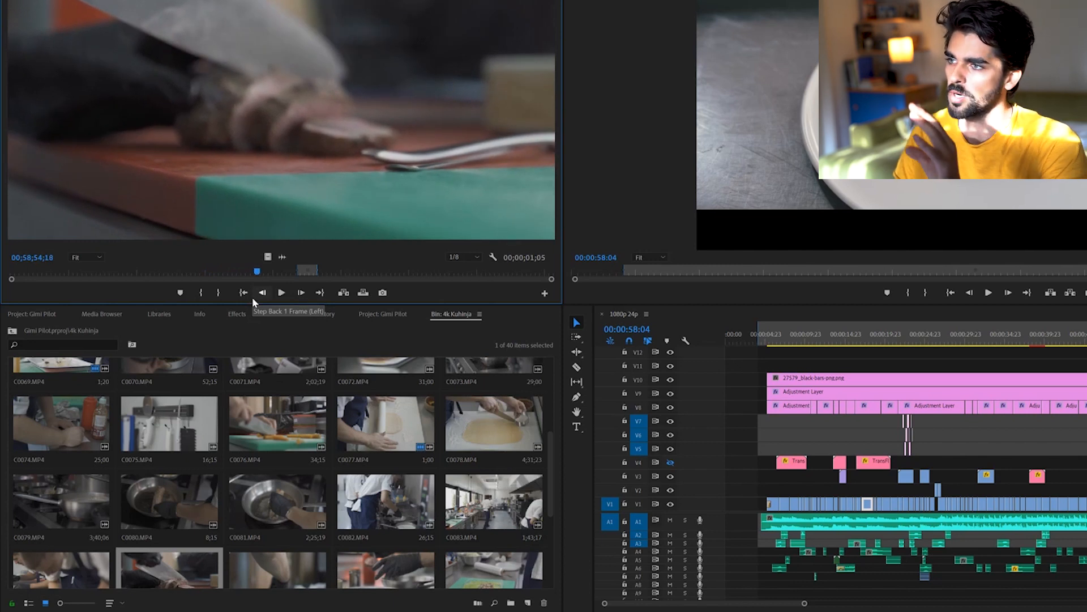
{"action": "key", "text": "space"}
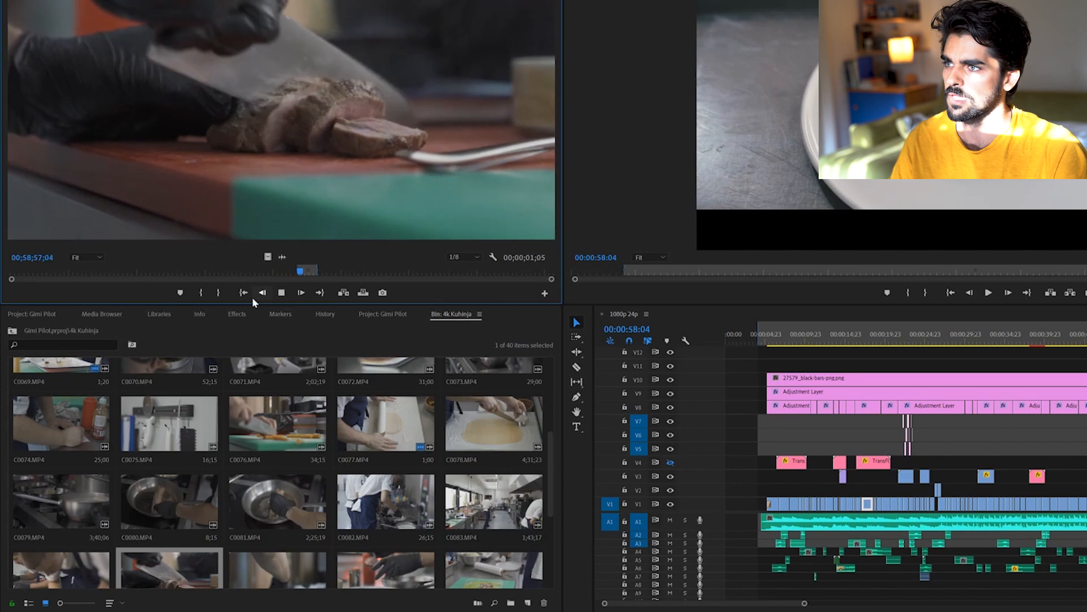
{"action": "key", "text": "space"}
Step: Review earlier takes of the meat-slicing clip from 00;58;51;19 back to 00;58;45;24, replay them, and jump ahead to 00;59;03;23
{"action": "left_click", "coordinate": [206, 271]}
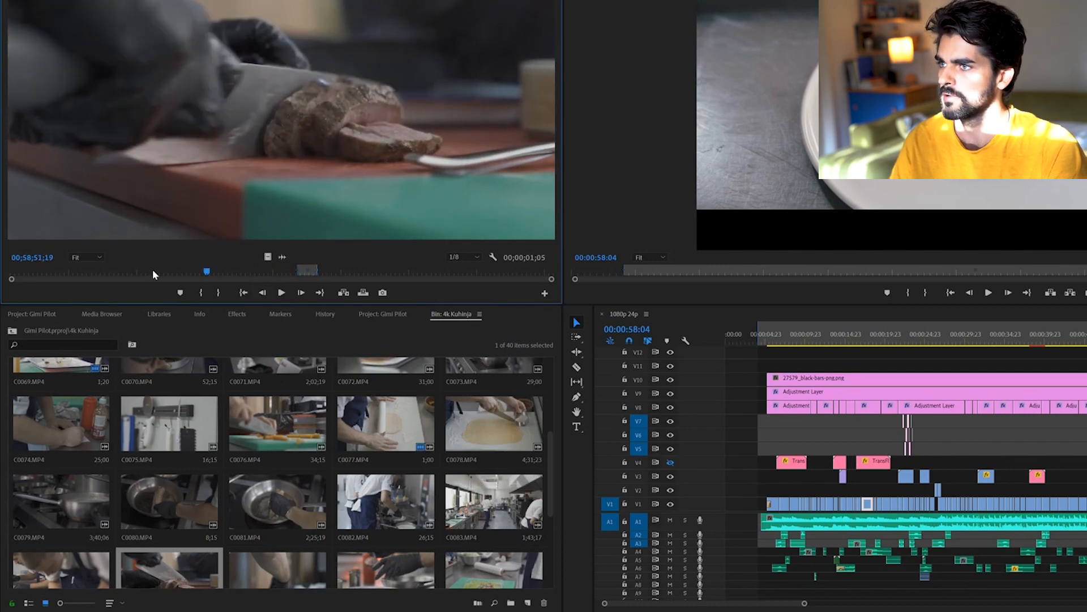
{"action": "left_click", "coordinate": [170, 271]}
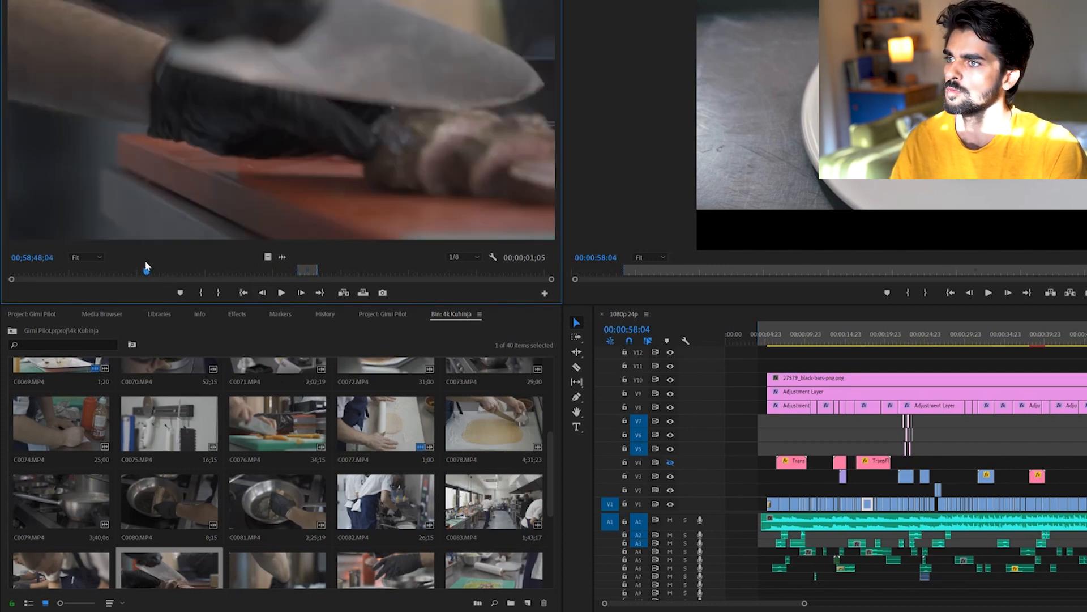
{"action": "left_click", "coordinate": [117, 269]}
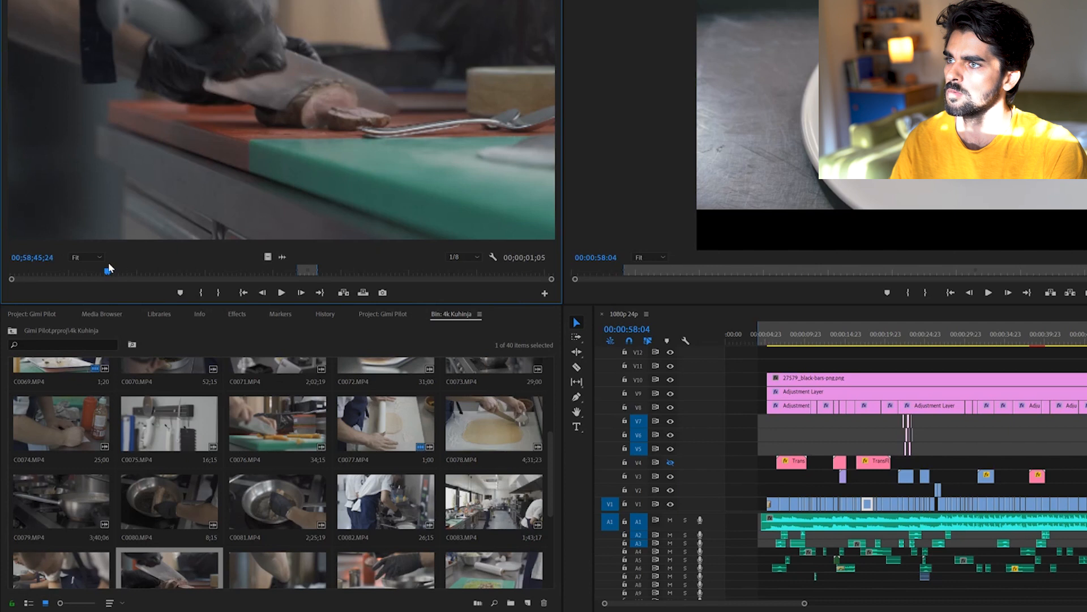
{"action": "left_click", "coordinate": [91, 271]}
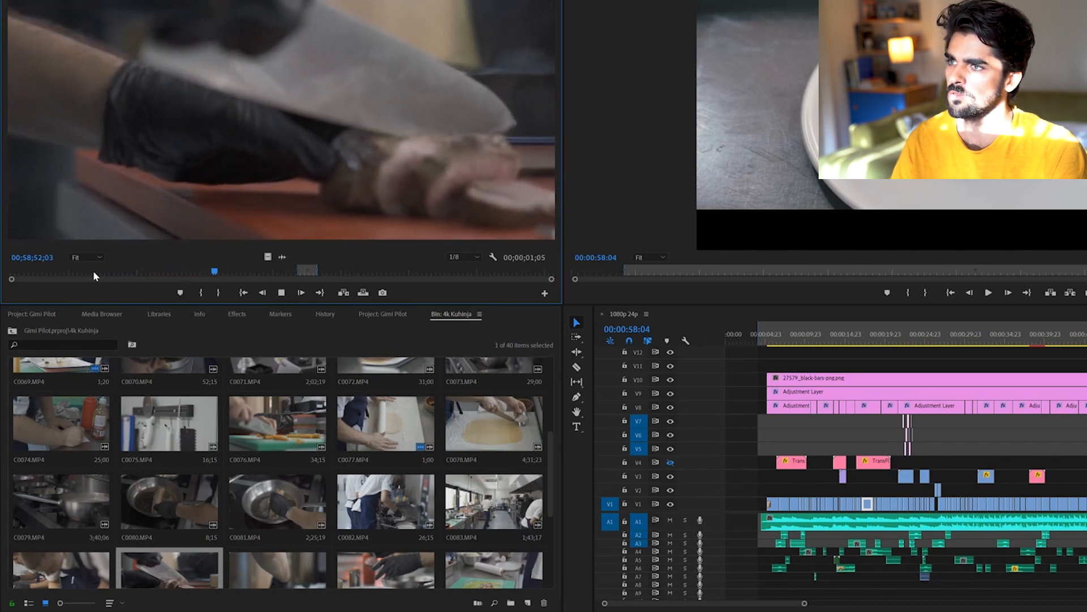
{"action": "key", "text": "space"}
{"action": "left_click", "coordinate": [412, 271]}
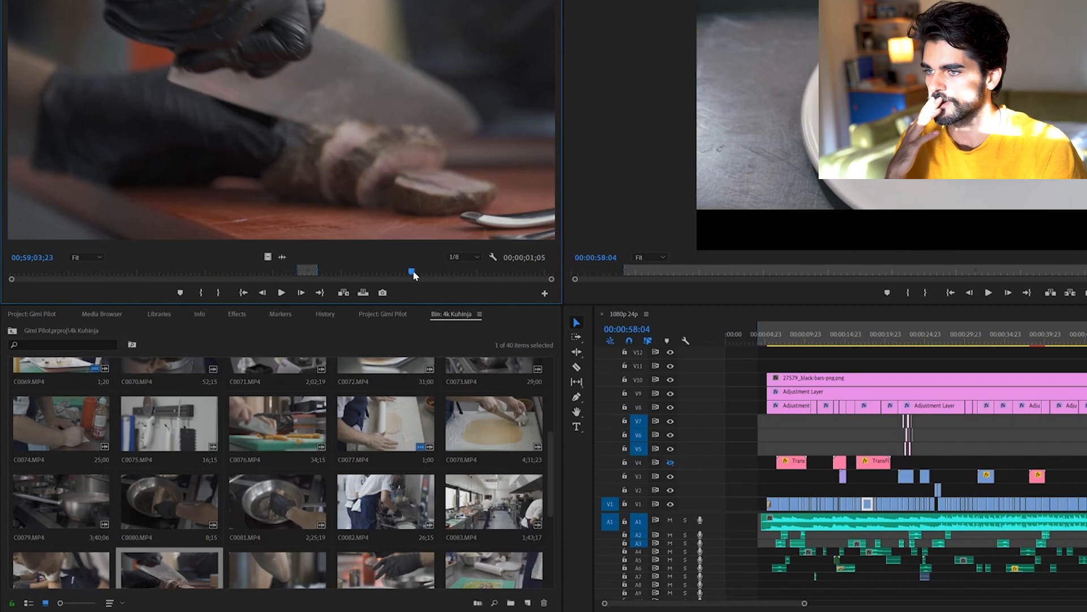
Step: Load clip C0078.MP4 and preview its pastry-ring footage, pausing at 00;45;17;04 and 00;46;15;09
{"action": "double_click", "coordinate": [482, 413]}
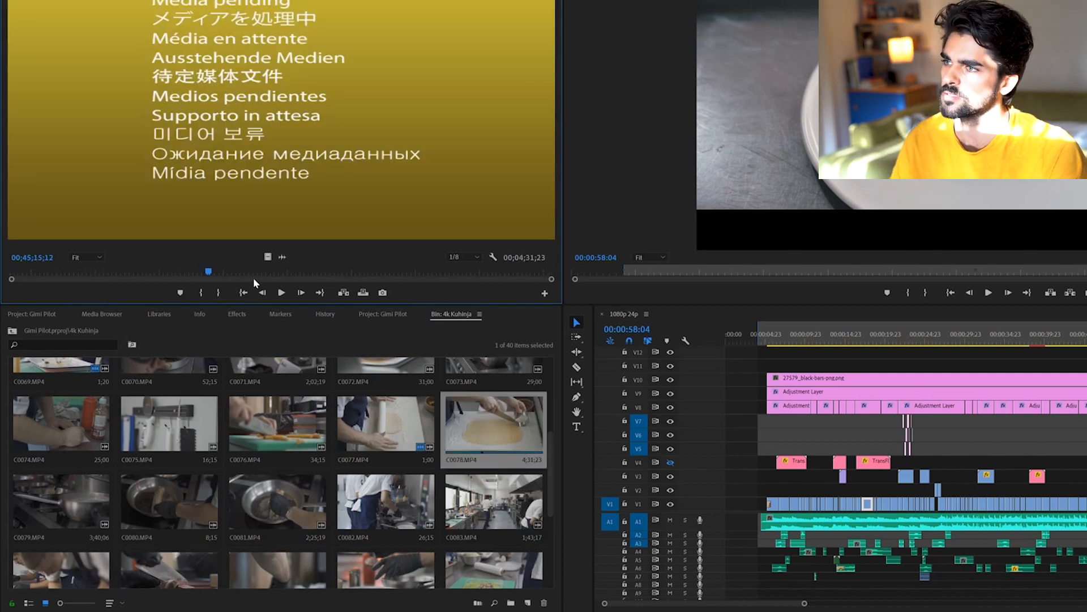
{"action": "key", "text": "space"}
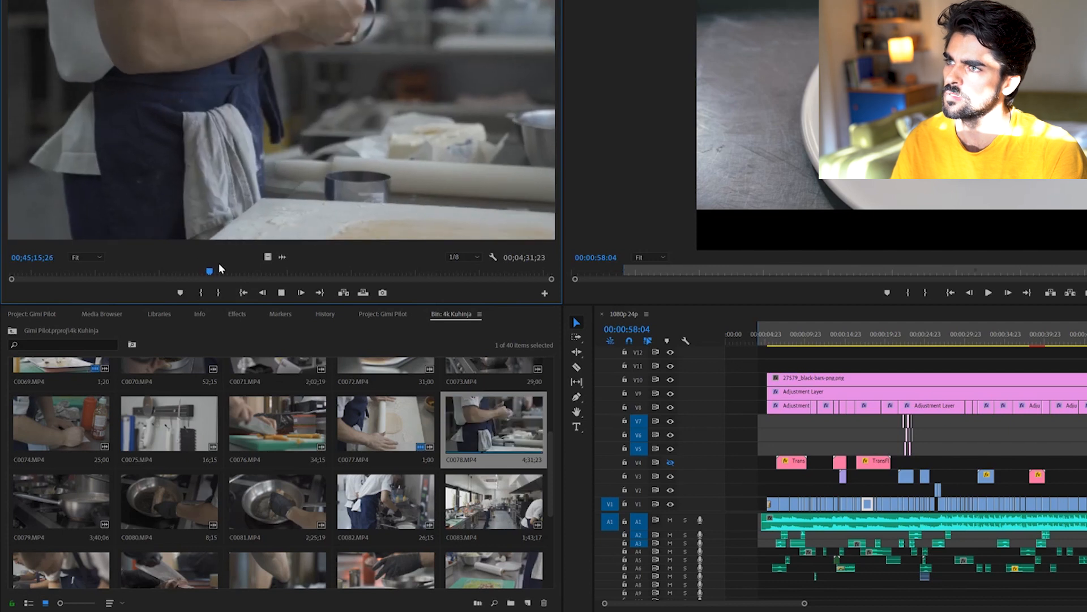
{"action": "key", "text": "space"}
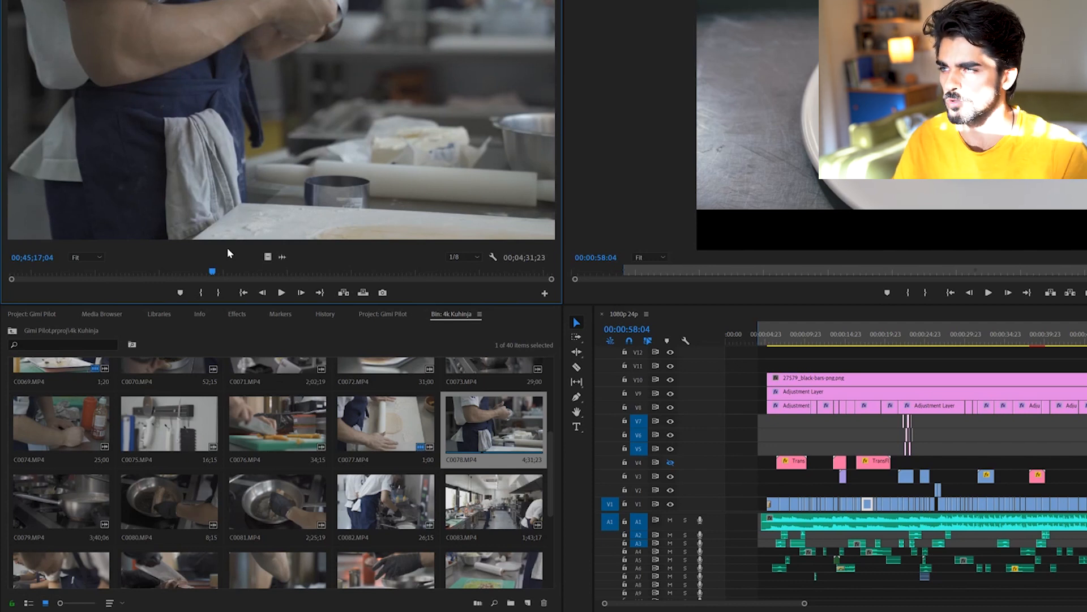
{"action": "key", "text": "space"}
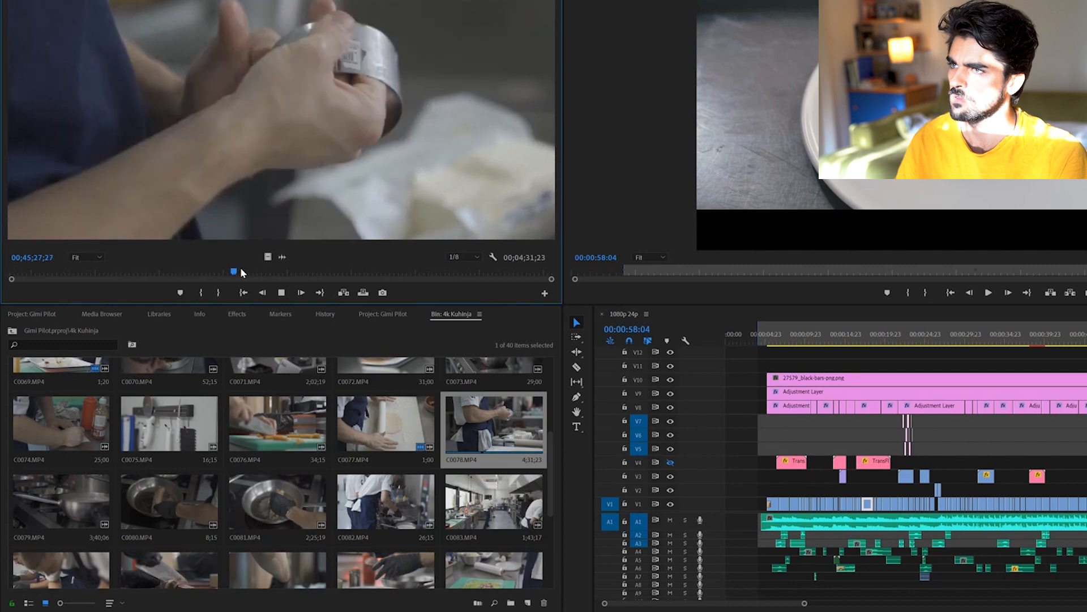
{"action": "left_click_drag", "start_coordinate": [247, 269], "coordinate": [345, 270]}
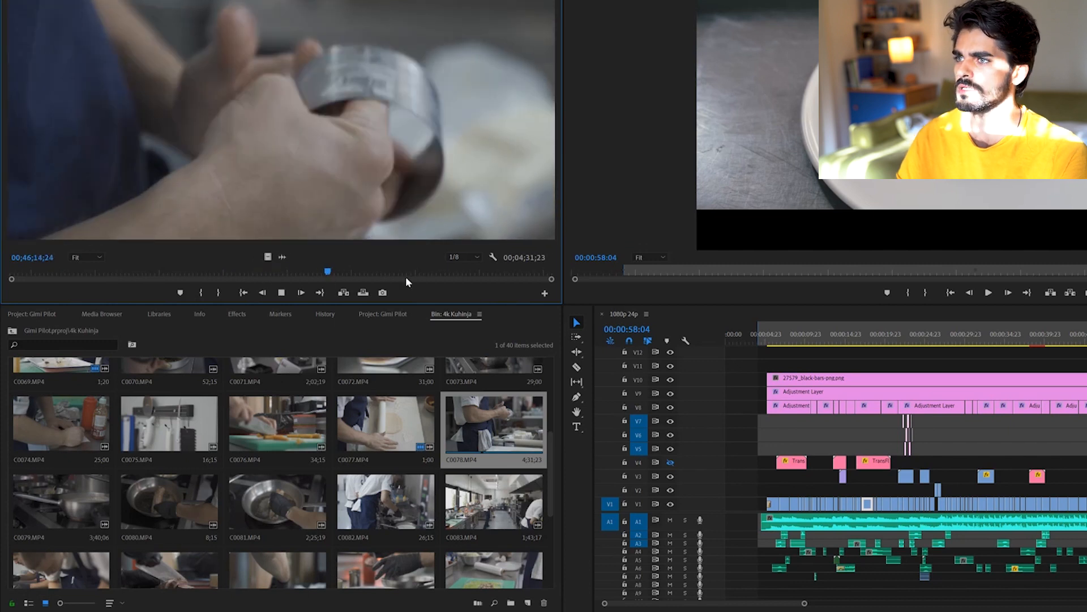
{"action": "key", "text": "space"}
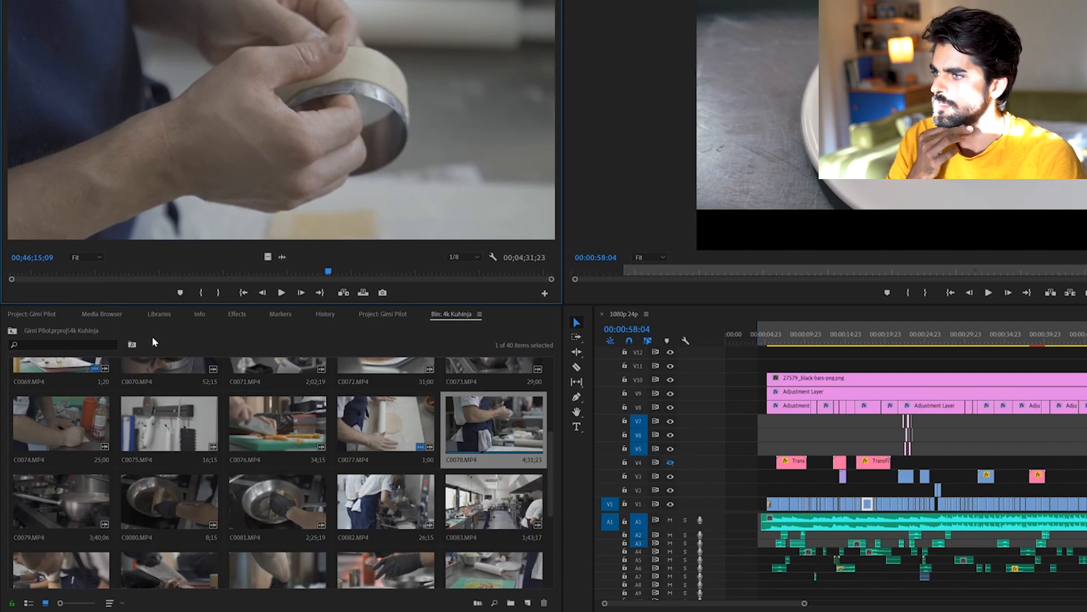
Step: Return to the project root and open the Motion Graphics Template Media bin to view its transition flares
{"action": "left_click", "coordinate": [13, 330]}
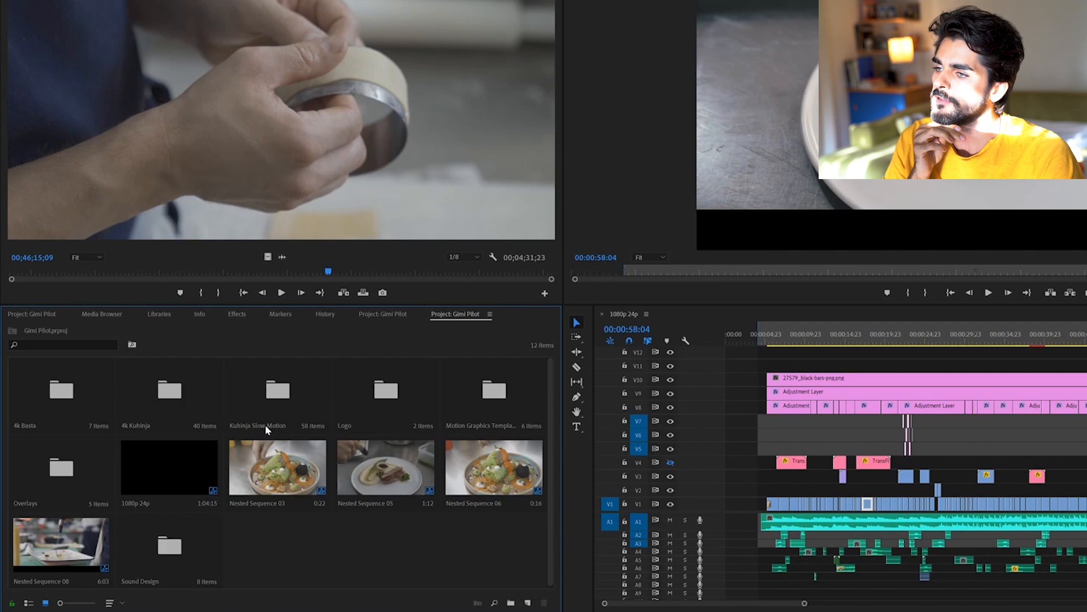
{"action": "left_click", "coordinate": [285, 416]}
{"action": "left_click", "coordinate": [398, 411]}
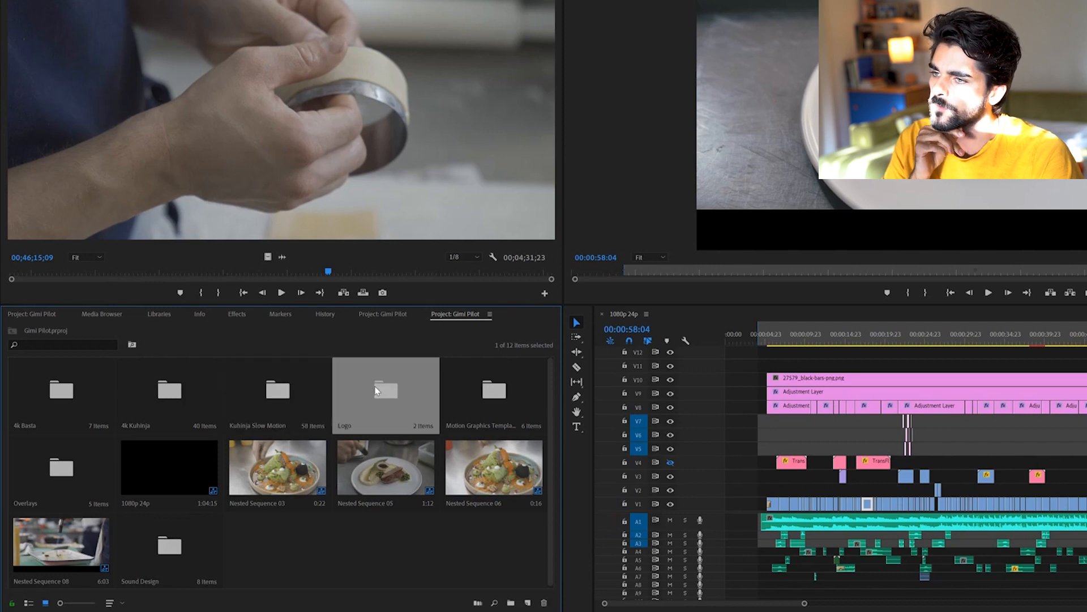
{"action": "left_click", "coordinate": [508, 395]}
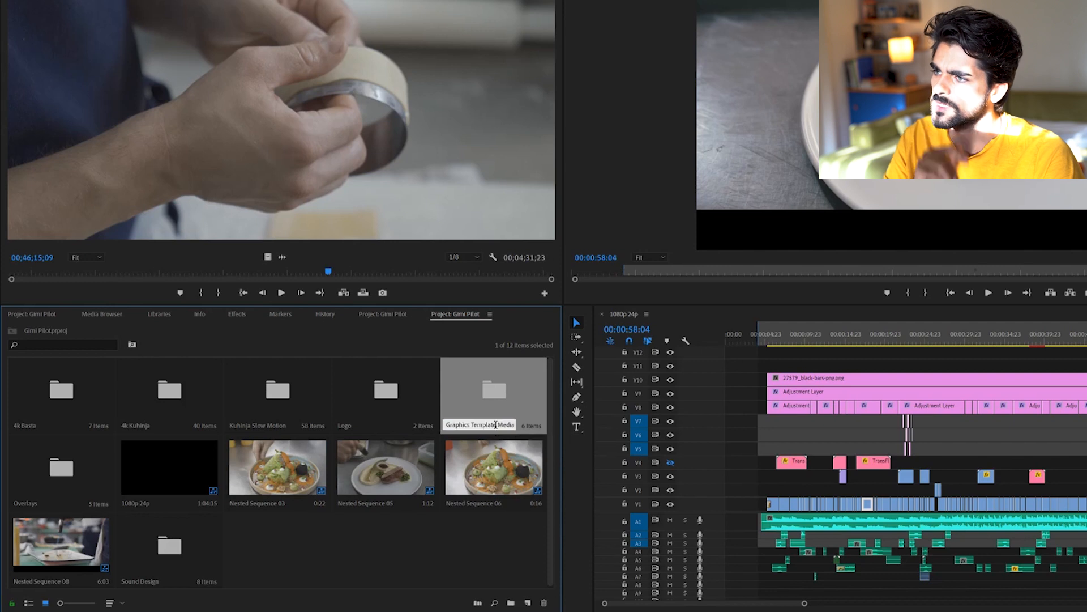
{"action": "double_click", "coordinate": [490, 392]}
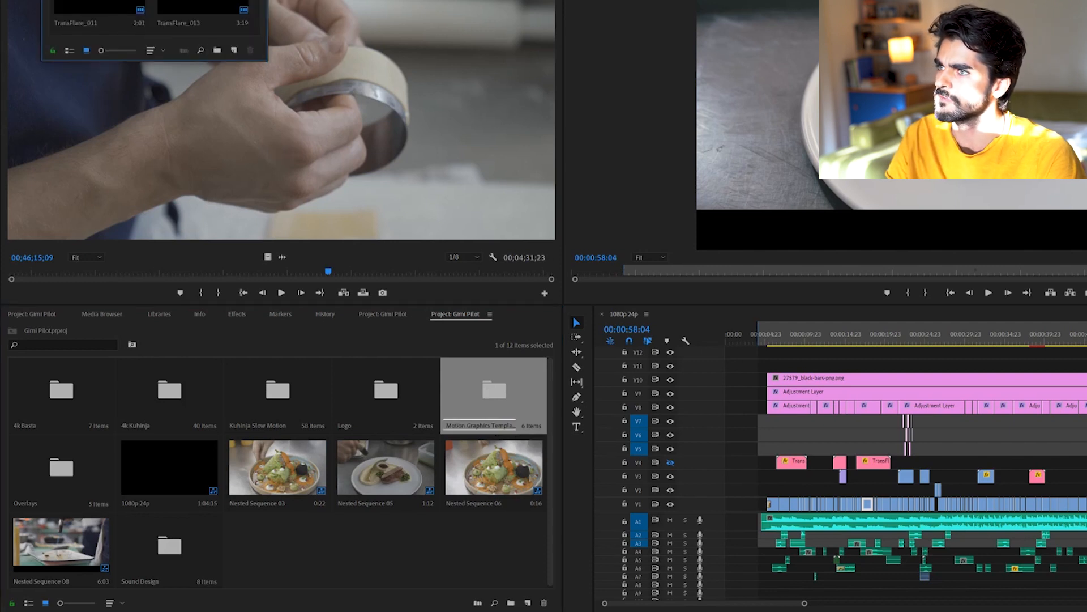
Step: Open the Overlays bin in a wider window, preview its smoke clip, and close the bin
{"action": "double_click", "coordinate": [90, 459]}
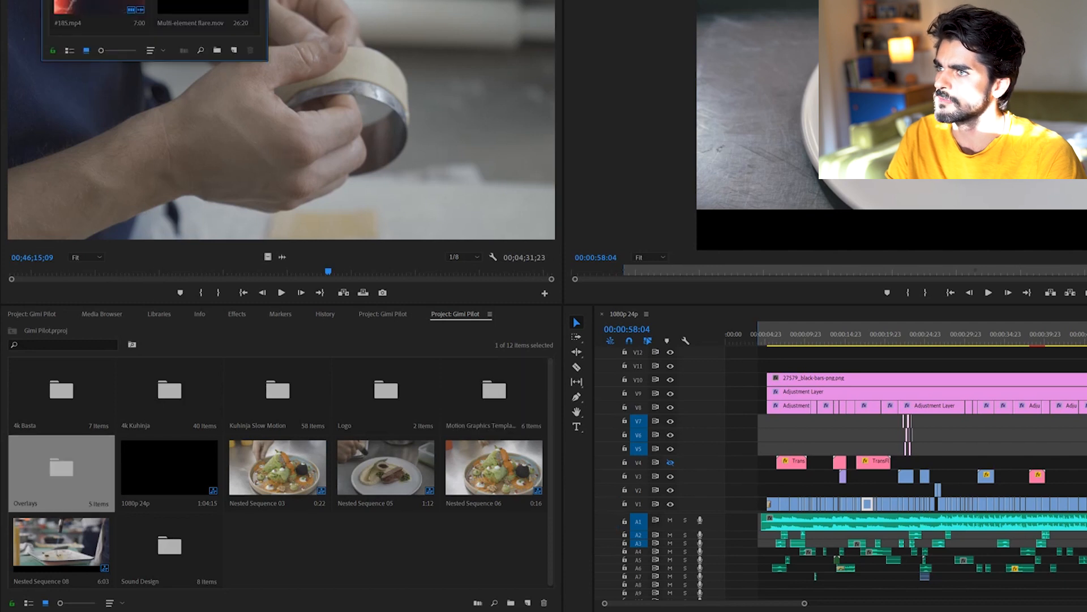
{"action": "left_click_drag", "start_coordinate": [267, 34], "coordinate": [792, 34]}
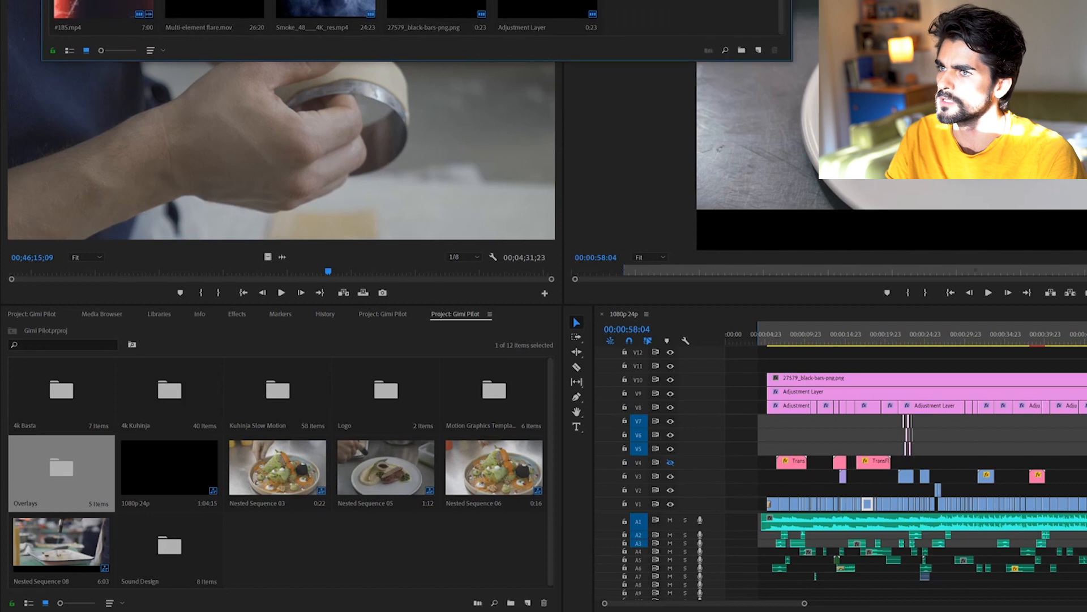
{"action": "double_click", "coordinate": [338, 2]}
{"action": "left_click_drag", "start_coordinate": [255, 0], "coordinate": [667, 144]}
{"action": "left_click", "coordinate": [279, 293]}
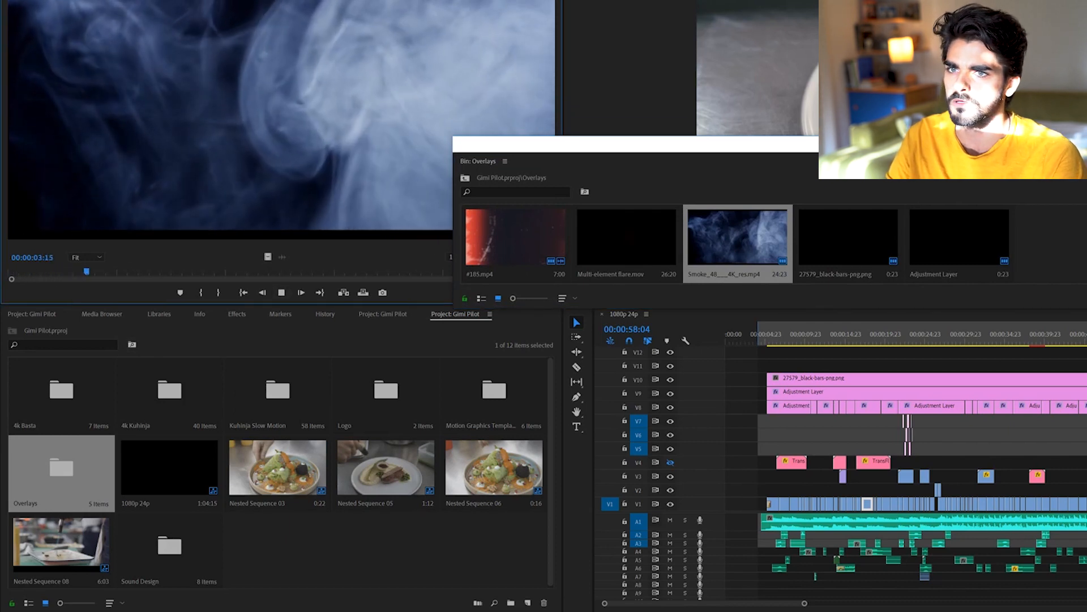
{"action": "left_click", "coordinate": [1074, 144]}
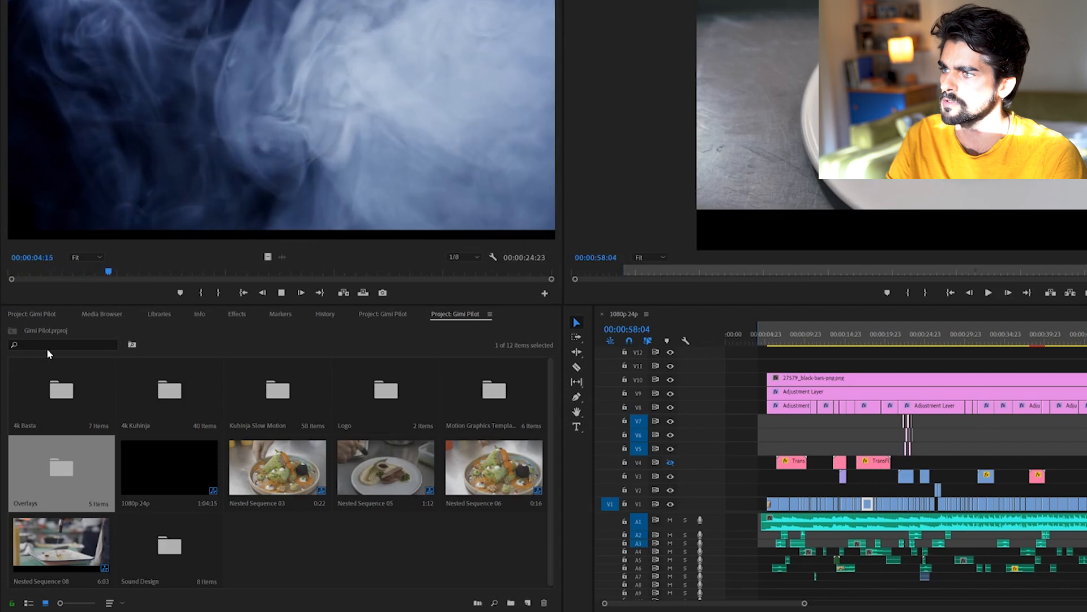
{"action": "left_click", "coordinate": [279, 293]}
Step: Open the Sound Design bin, enlarge its window to look over all the sound files, and close it
{"action": "left_click", "coordinate": [324, 532]}
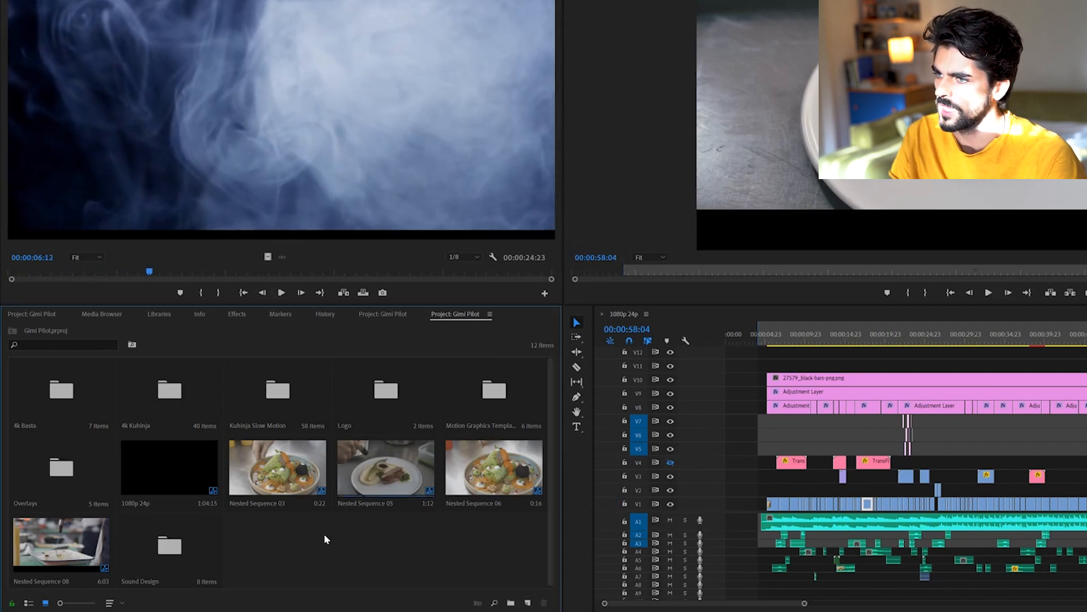
{"action": "double_click", "coordinate": [177, 557]}
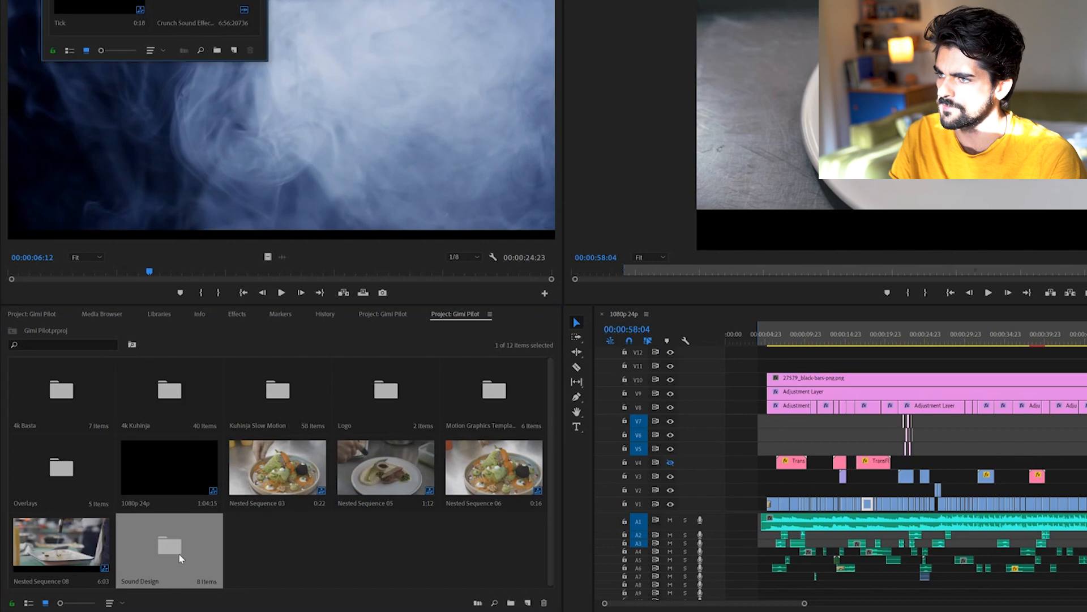
{"action": "left_click_drag", "start_coordinate": [268, 15], "coordinate": [630, 15]}
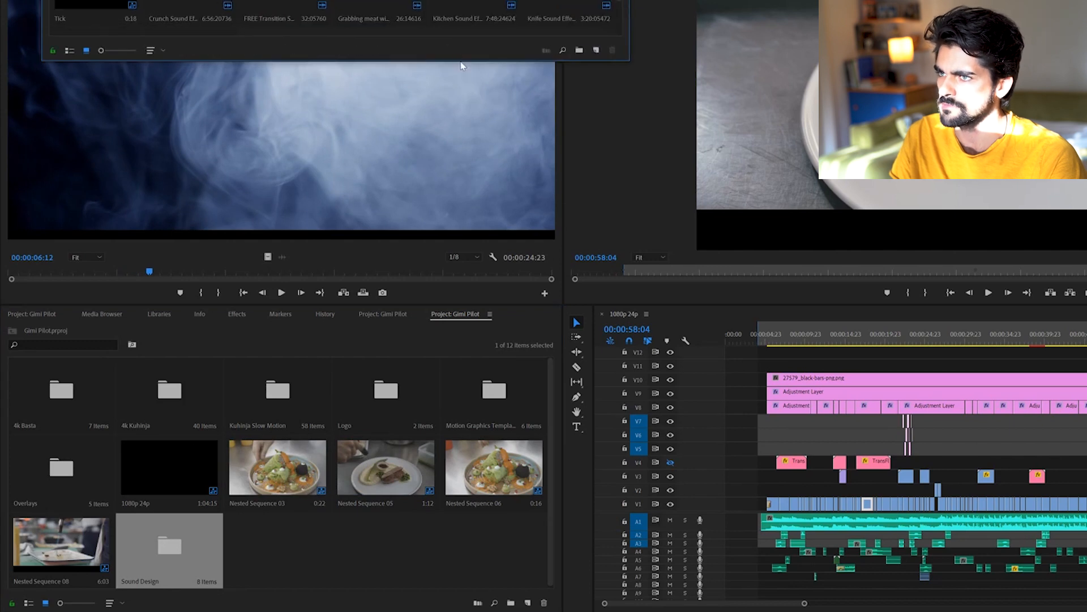
{"action": "left_click_drag", "start_coordinate": [464, 61], "coordinate": [464, 276]}
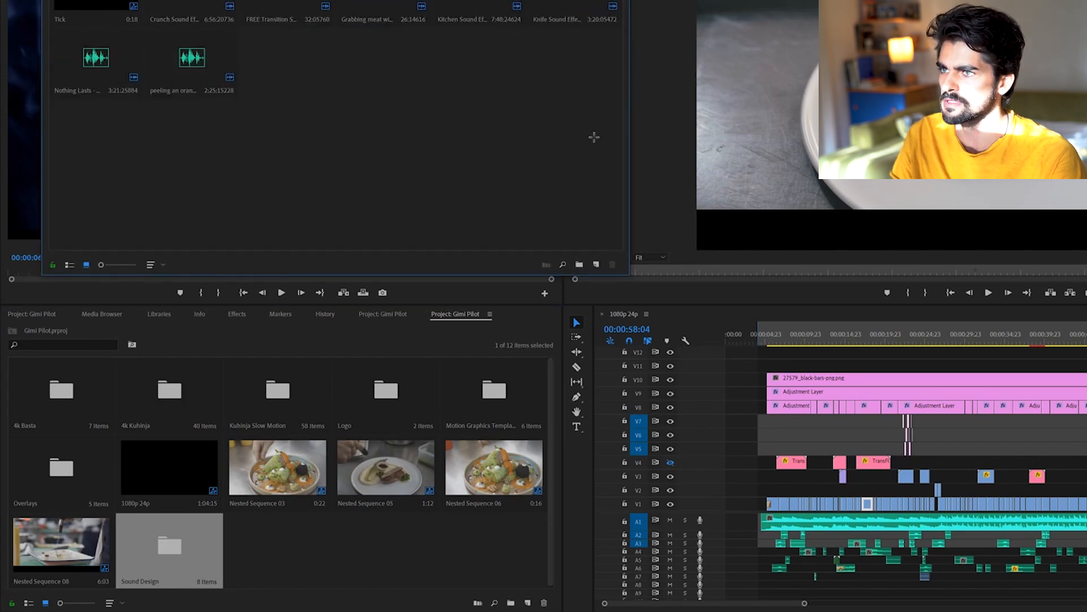
{"action": "left_click", "coordinate": [565, 70]}
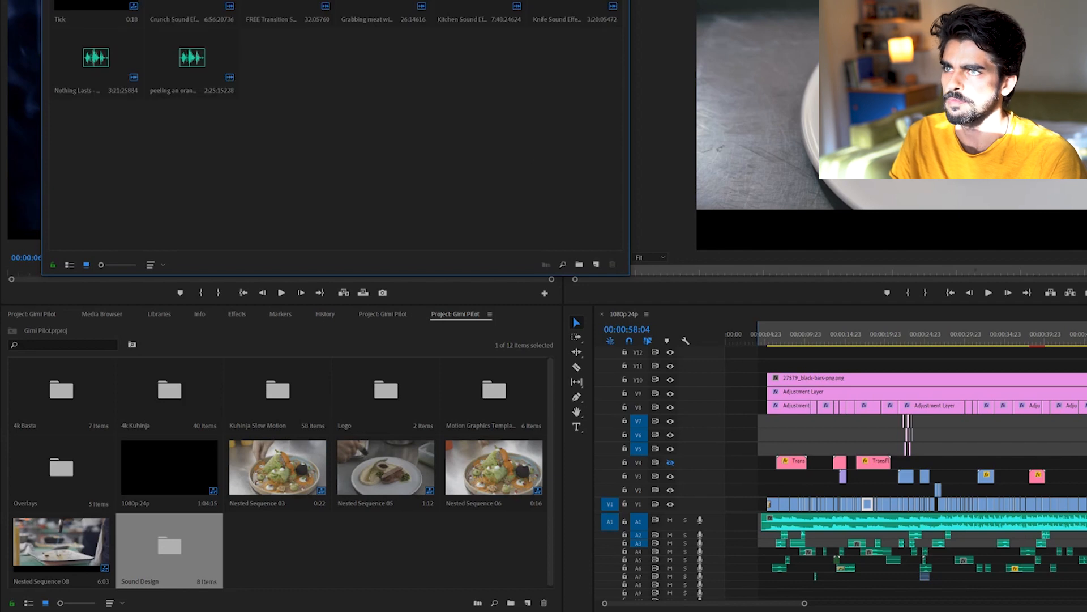
{"action": "left_click", "coordinate": [393, 551]}
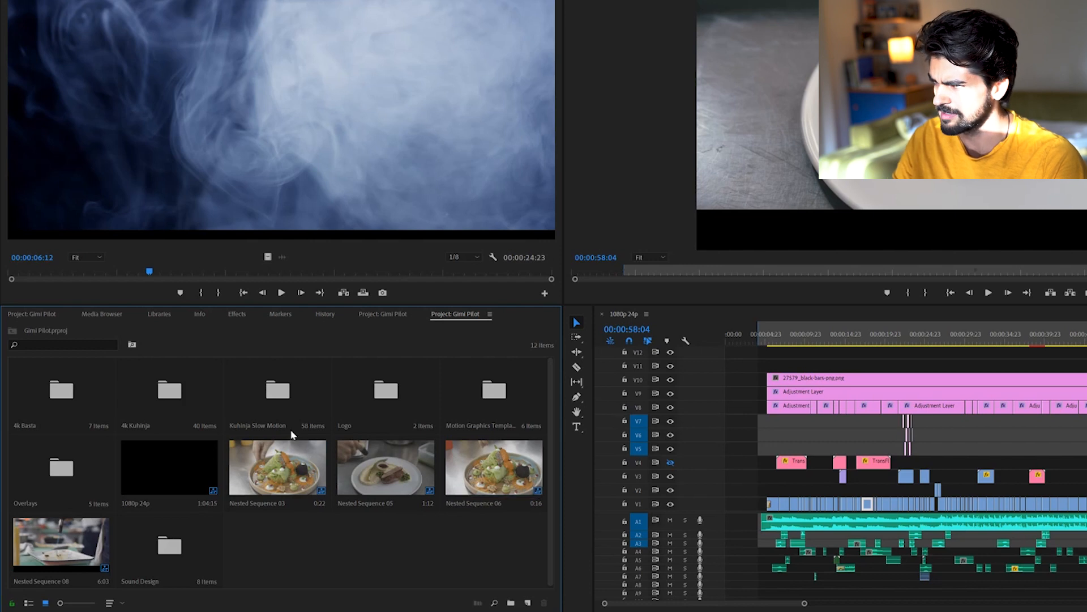
Step: Go over the project's bins one by one: Kuhinja Slow Motion, 4k Kuhinja, 4k Basta, Logo, Overlays and Sound Design
{"action": "left_click", "coordinate": [312, 430]}
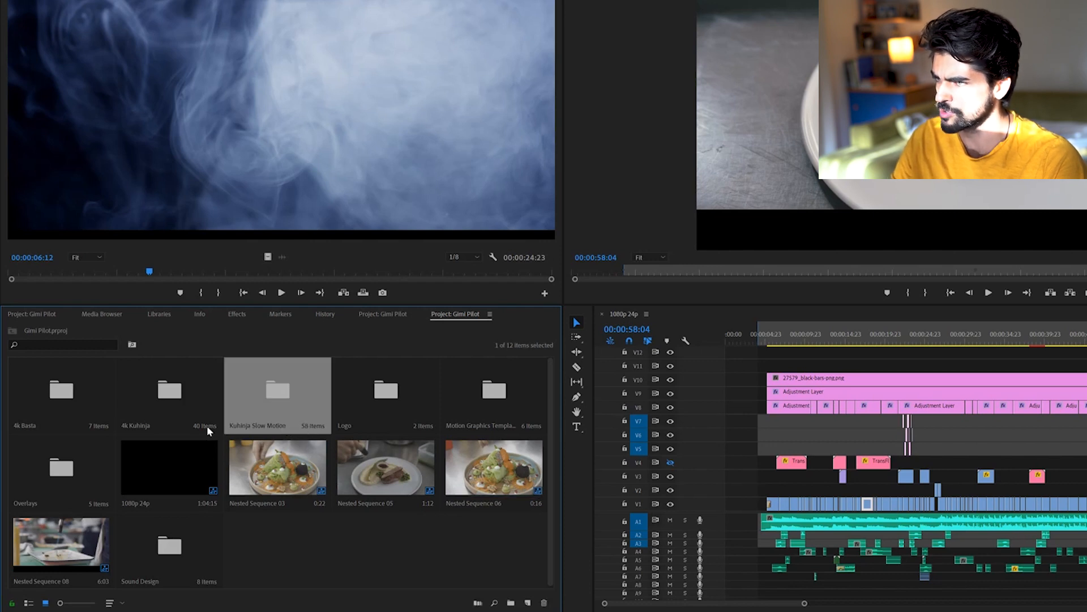
{"action": "left_click", "coordinate": [168, 409]}
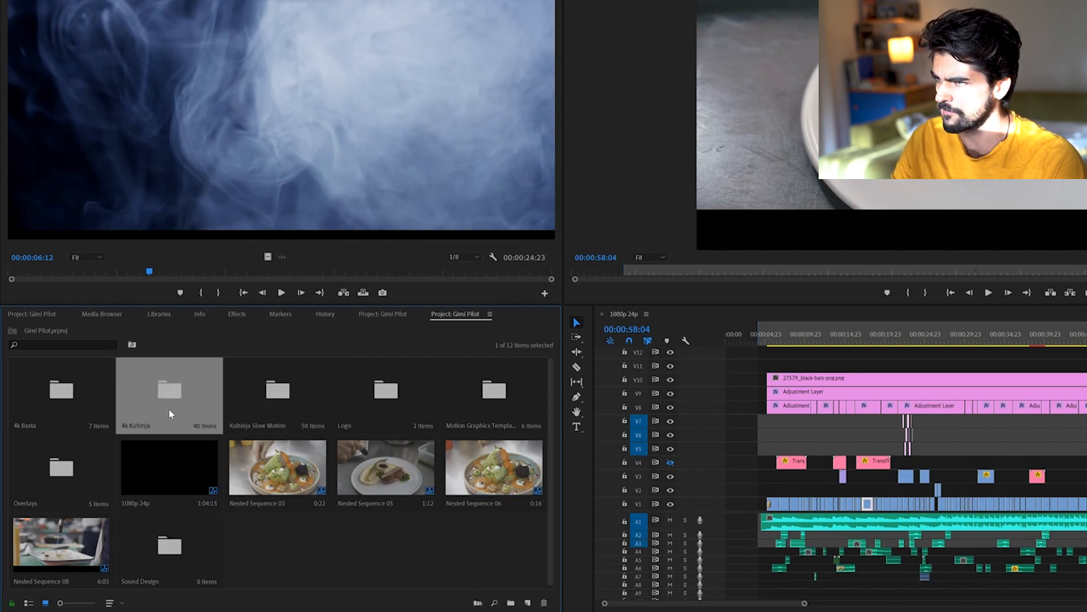
{"action": "left_click", "coordinate": [68, 395]}
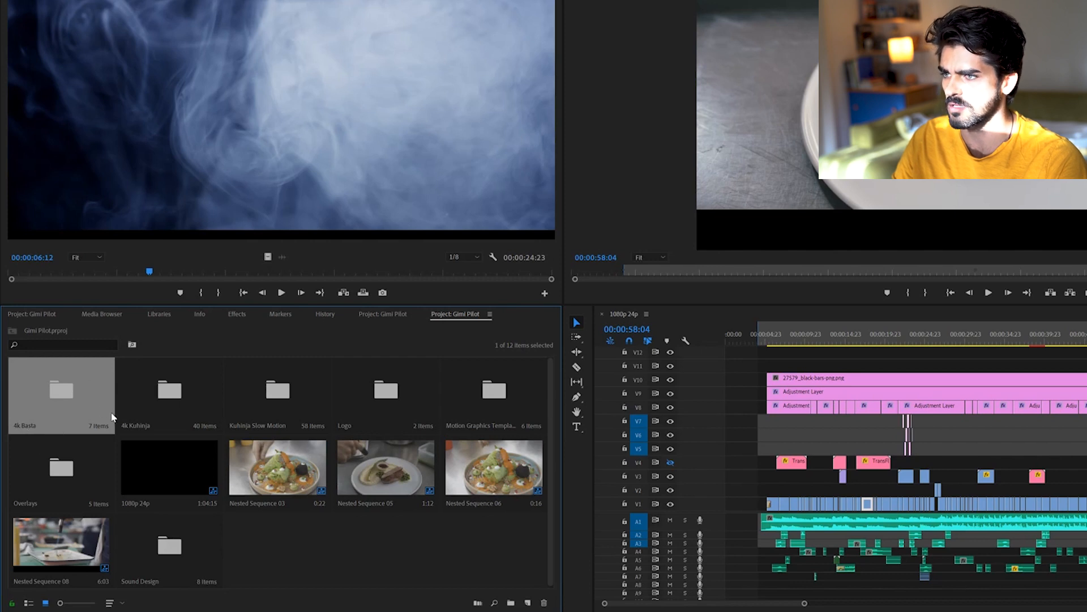
{"action": "left_click", "coordinate": [379, 407]}
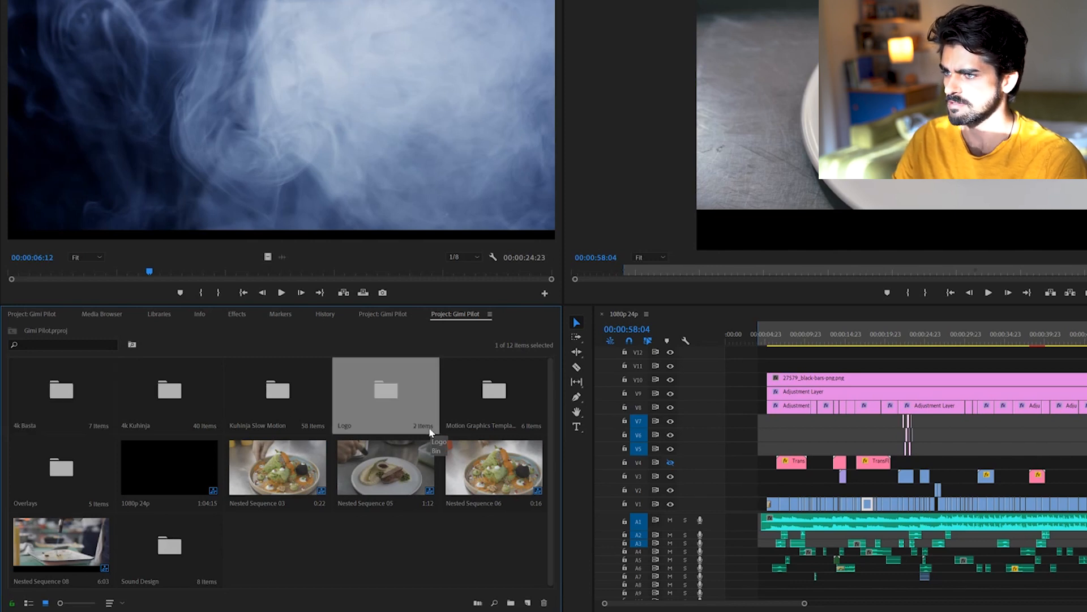
{"action": "left_click", "coordinate": [56, 476]}
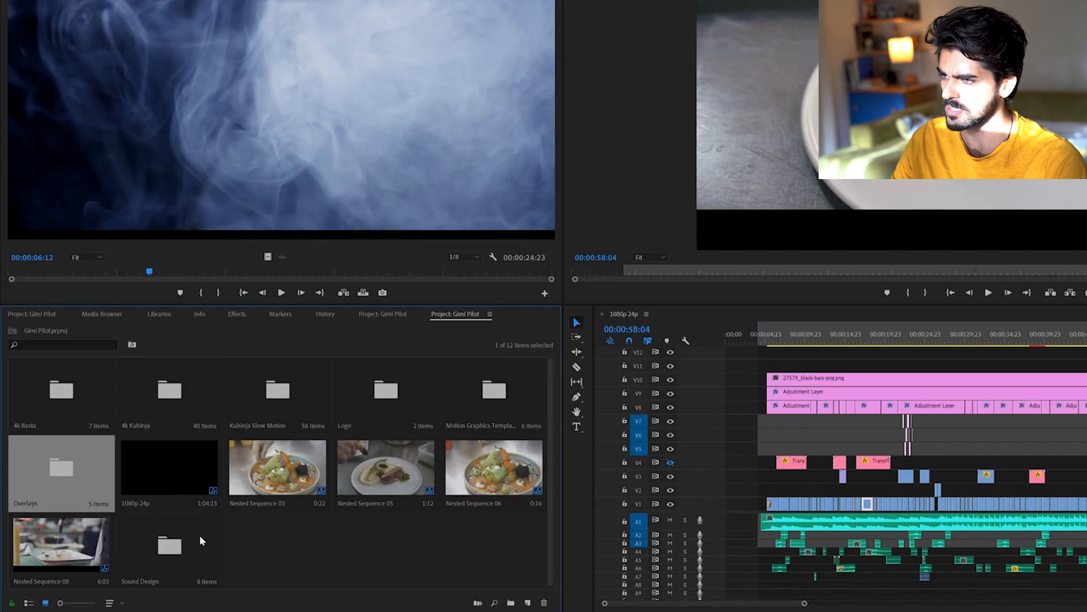
{"action": "left_click", "coordinate": [204, 553]}
{"action": "left_click", "coordinate": [311, 572]}
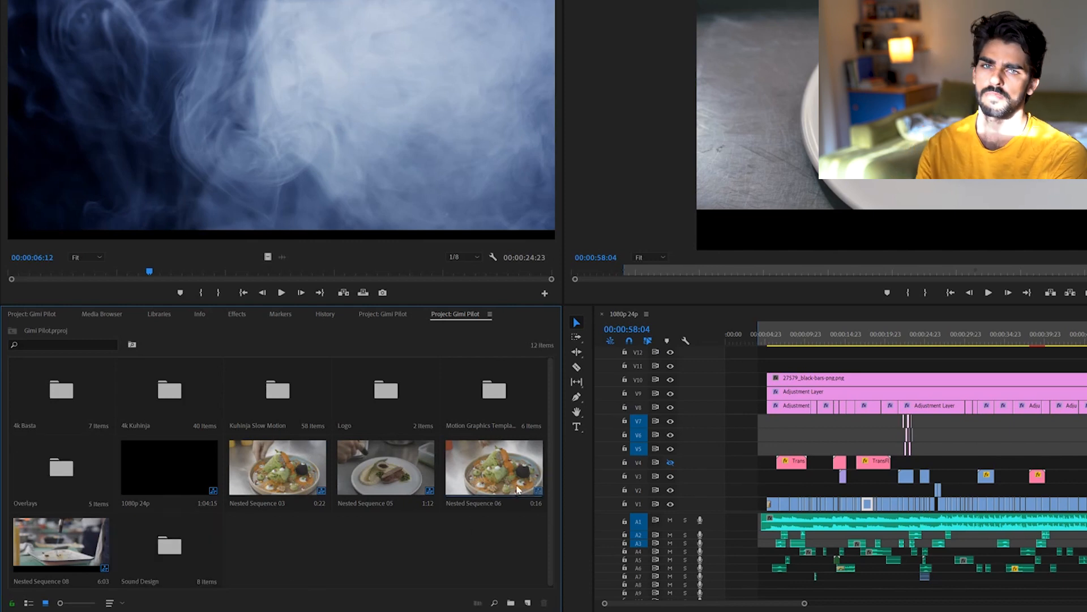